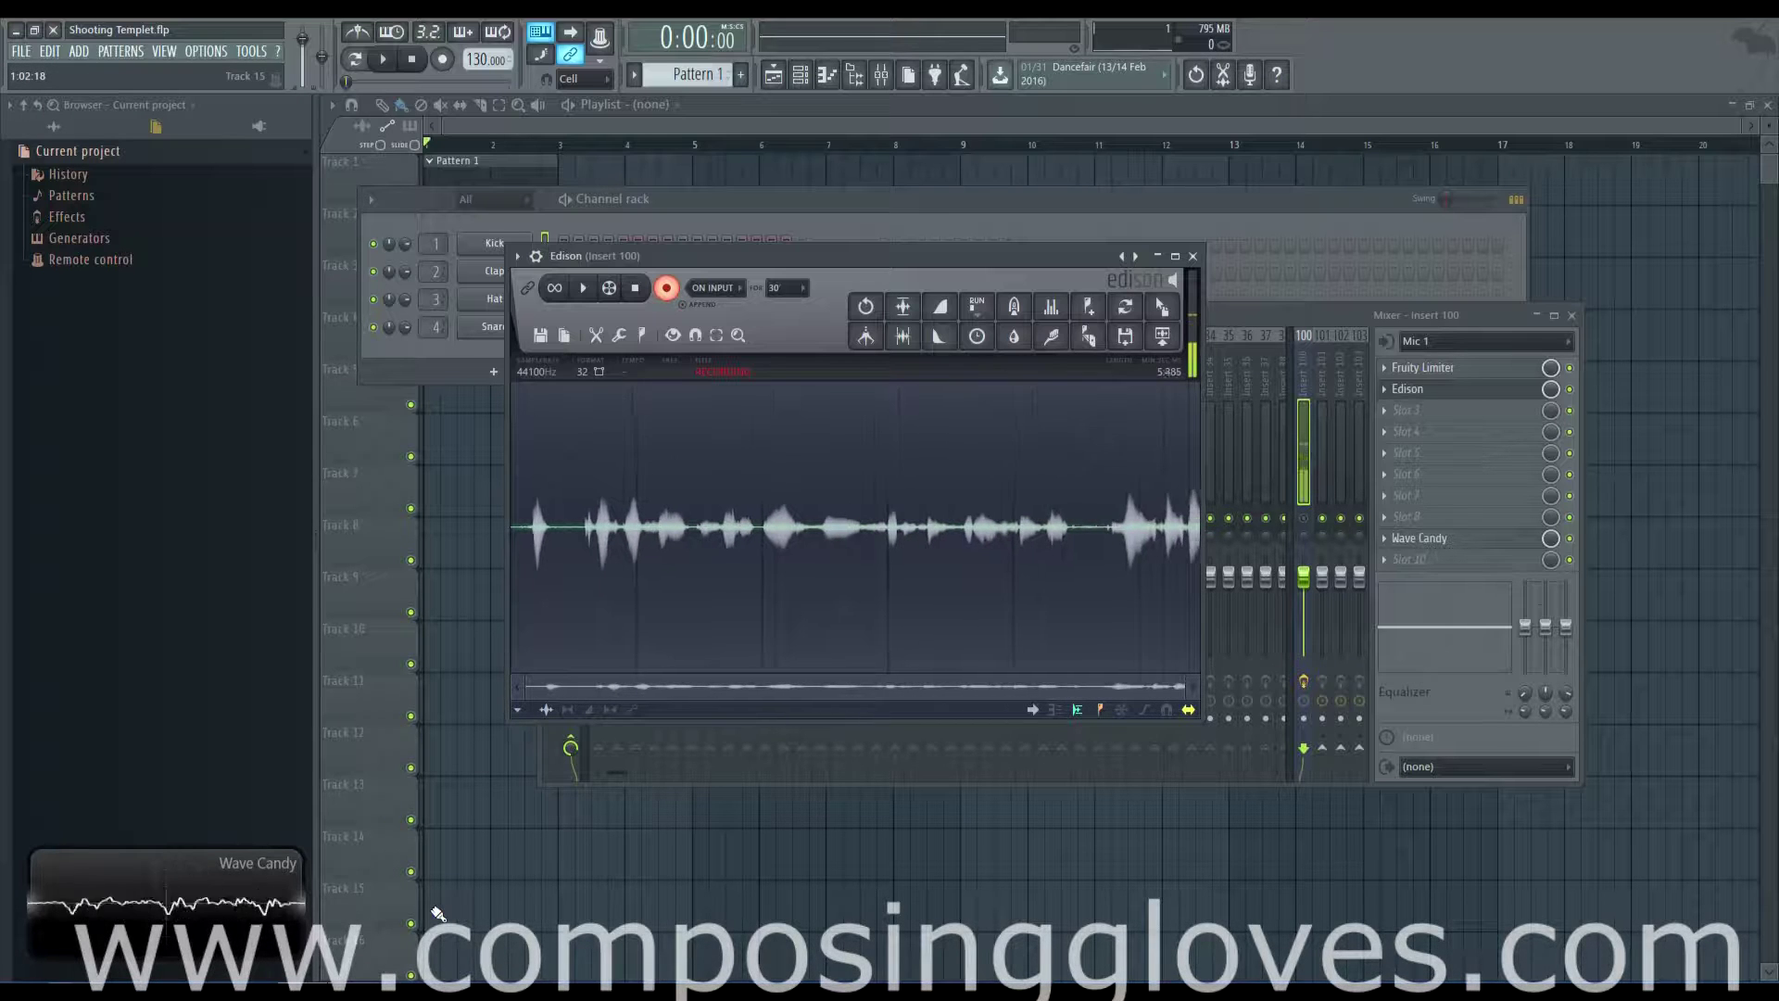
- Mark the intro in the playlist timeline from the start up to bar 9
{"action": "left_click", "coordinate": [234, 919]}
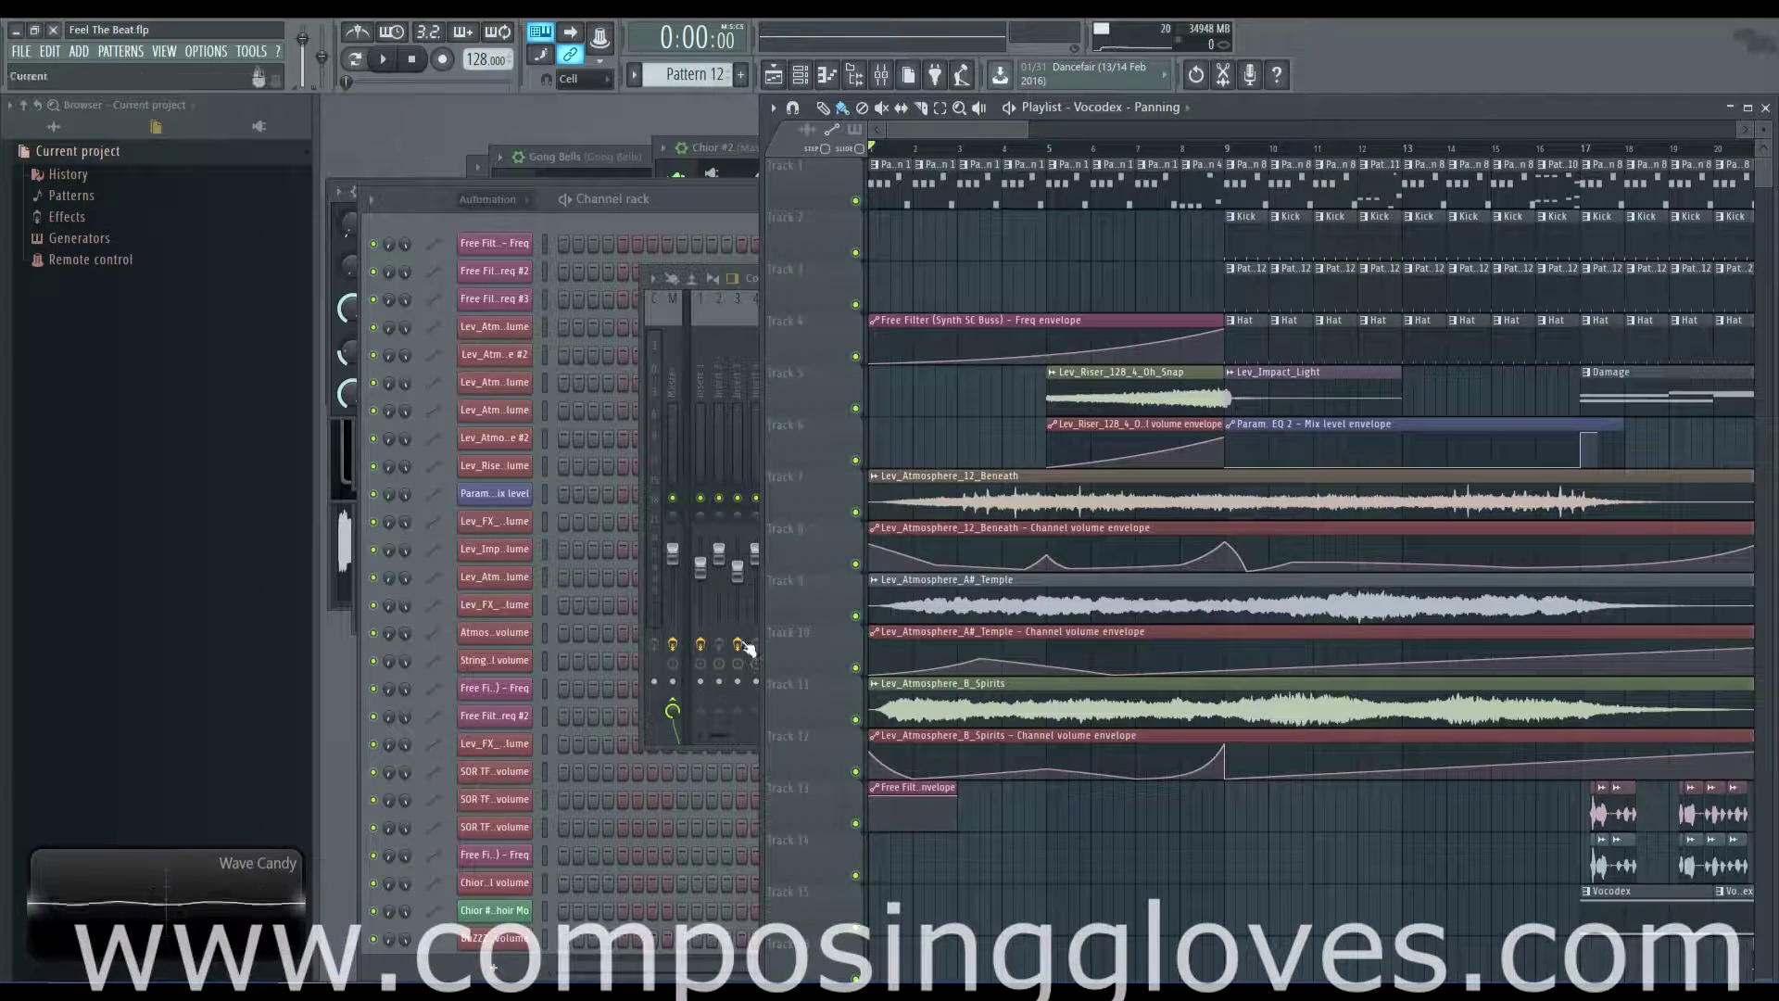
{"action": "left_click_drag", "start_coordinate": [1016, 130], "coordinate": [598, 421]}
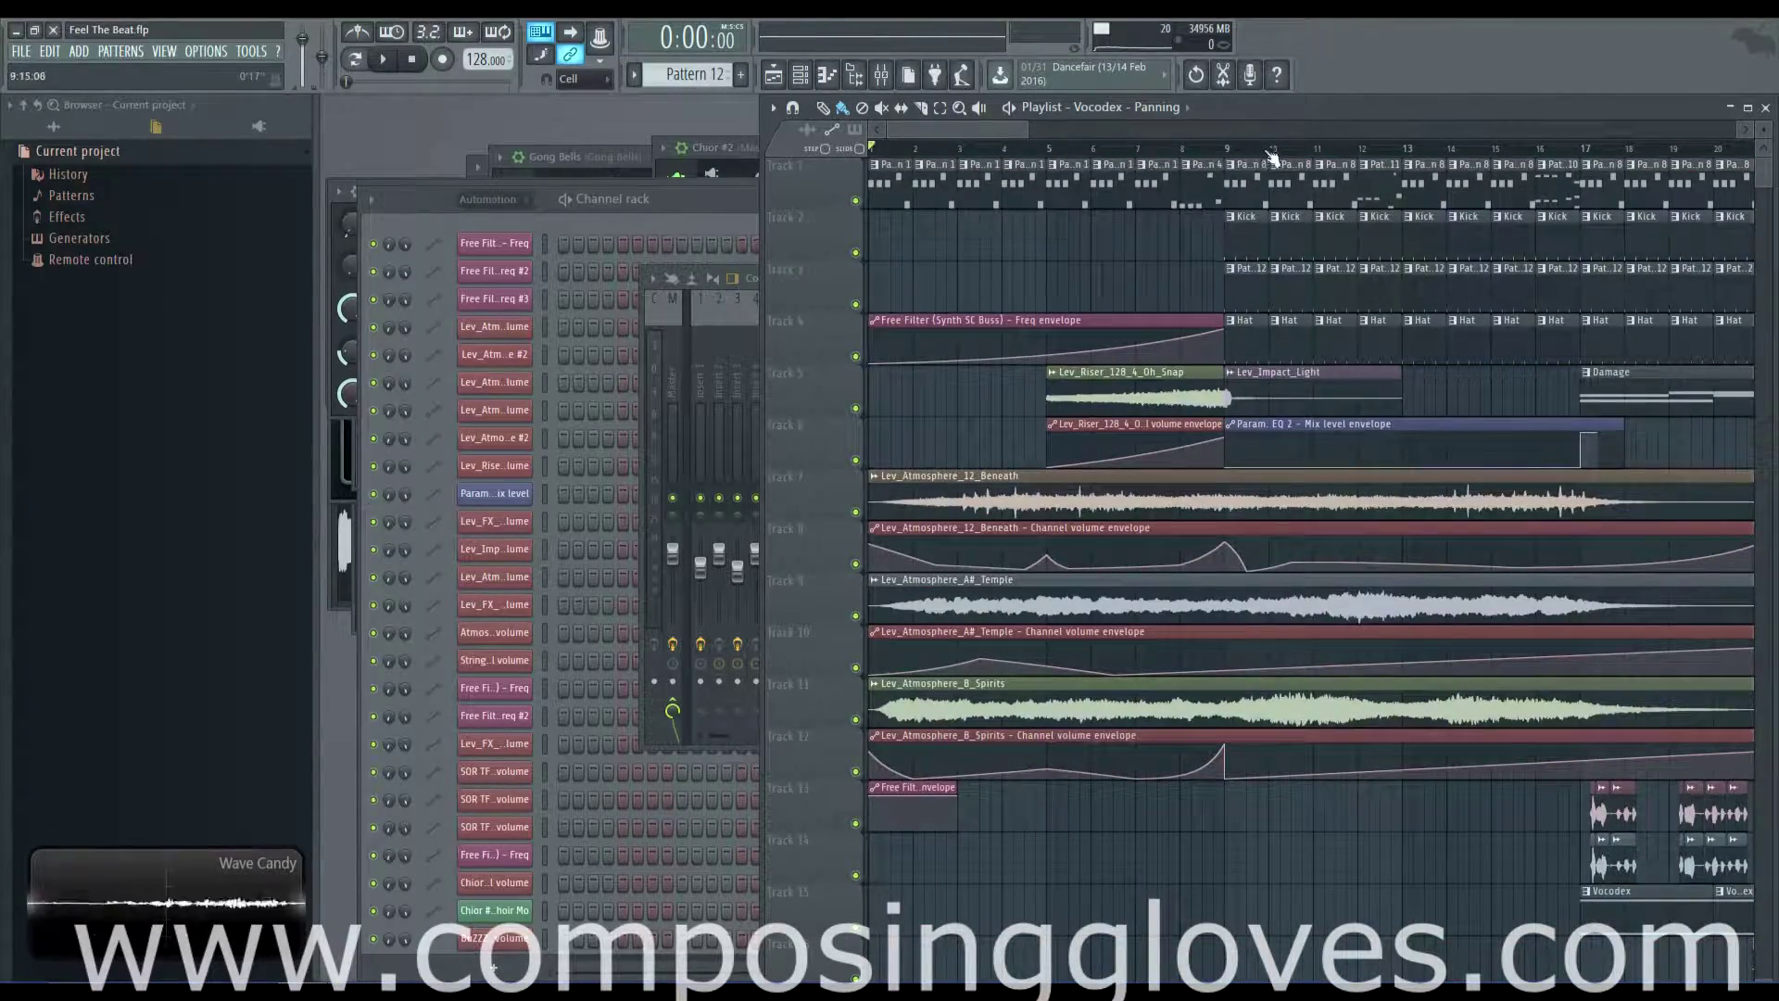
{"action": "left_click_drag", "start_coordinate": [1225, 154], "coordinate": [737, 164]}
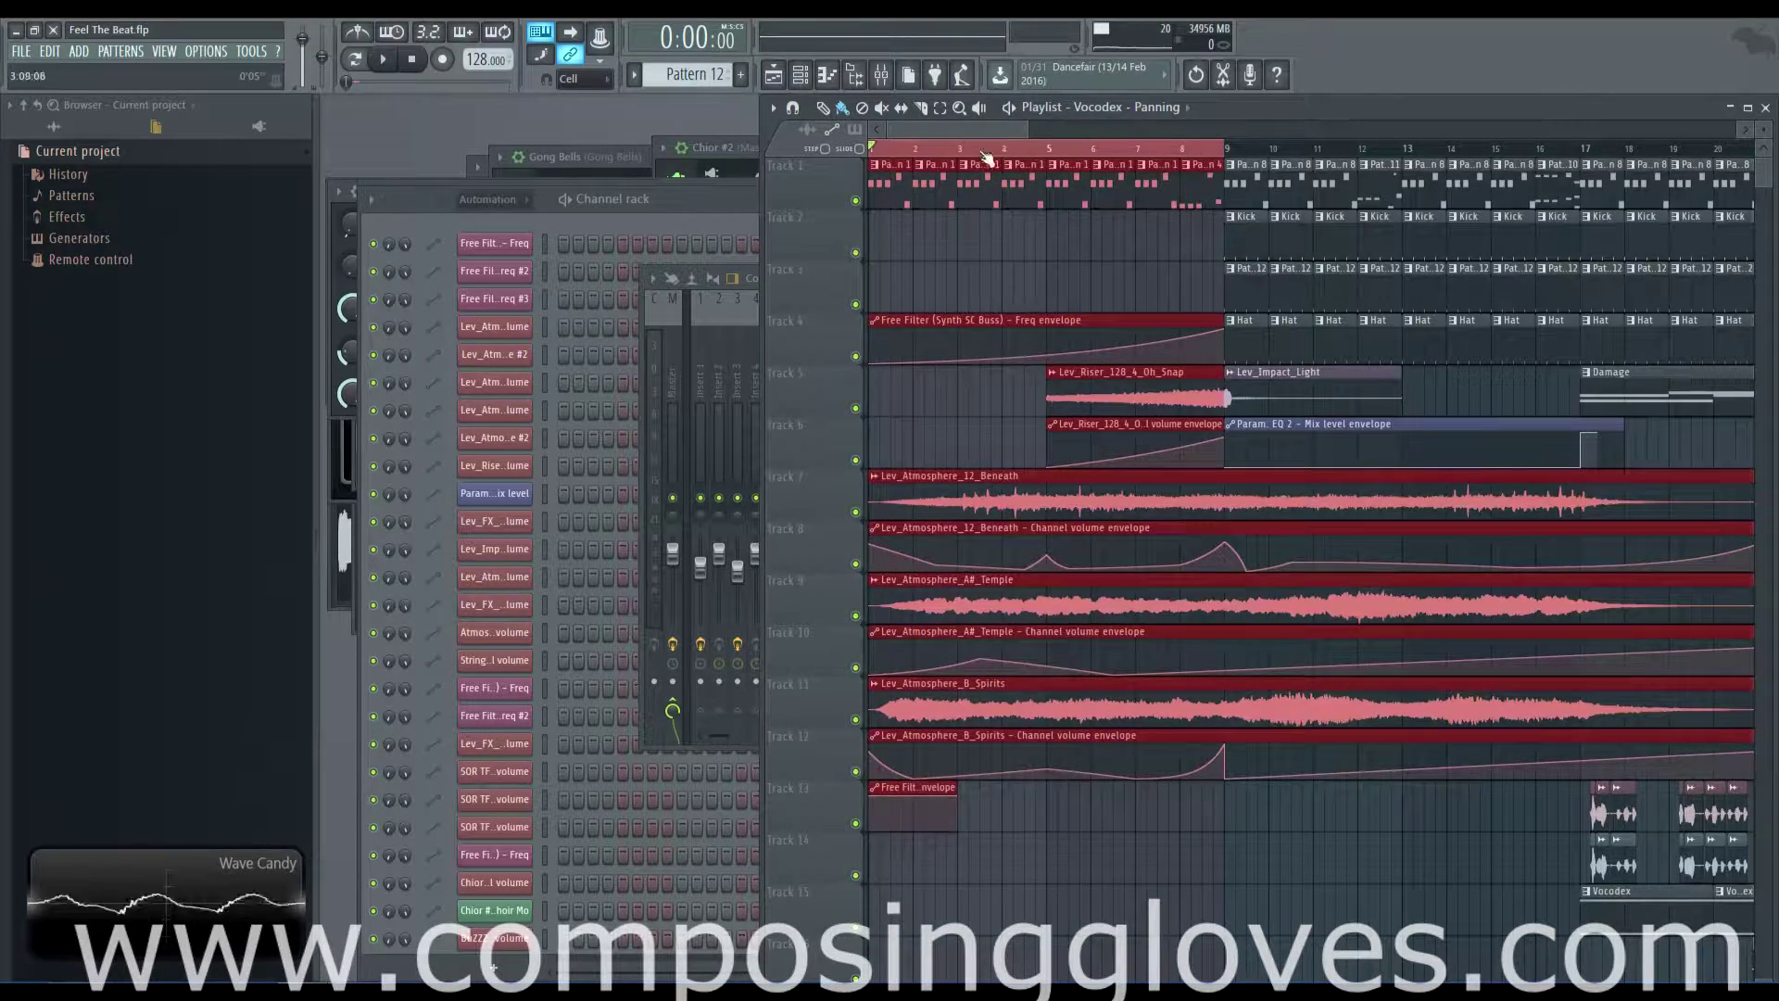
{"action": "left_click_drag", "start_coordinate": [985, 157], "coordinate": [855, 158]}
- Select the three Lev_Atmosphere clips and their channel volume envelopes on tracks 7 to 12 of the playlist
{"action": "left_click_drag", "start_coordinate": [976, 468], "coordinate": [1390, 783]}
{"action": "scroll", "coordinate": [1054, 644], "scroll_direction": "up", "scroll_amount": 4}
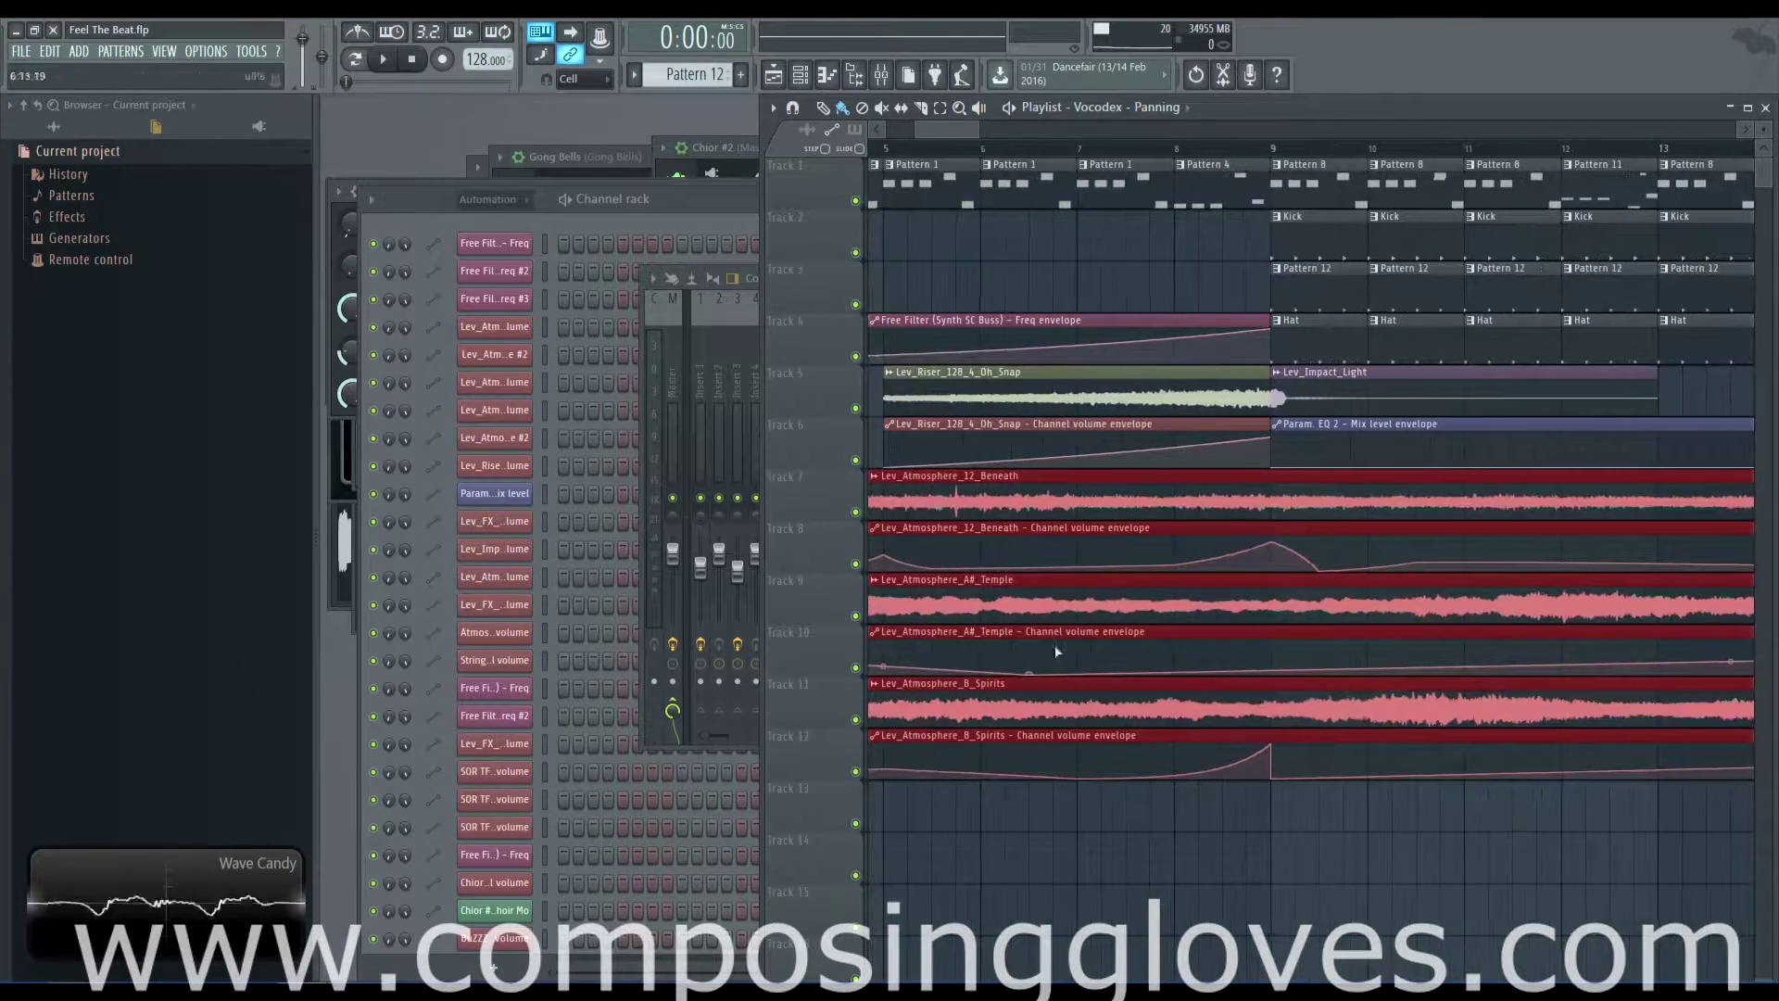
{"action": "scroll", "coordinate": [1533, 654], "scroll_direction": "down", "scroll_amount": 4}
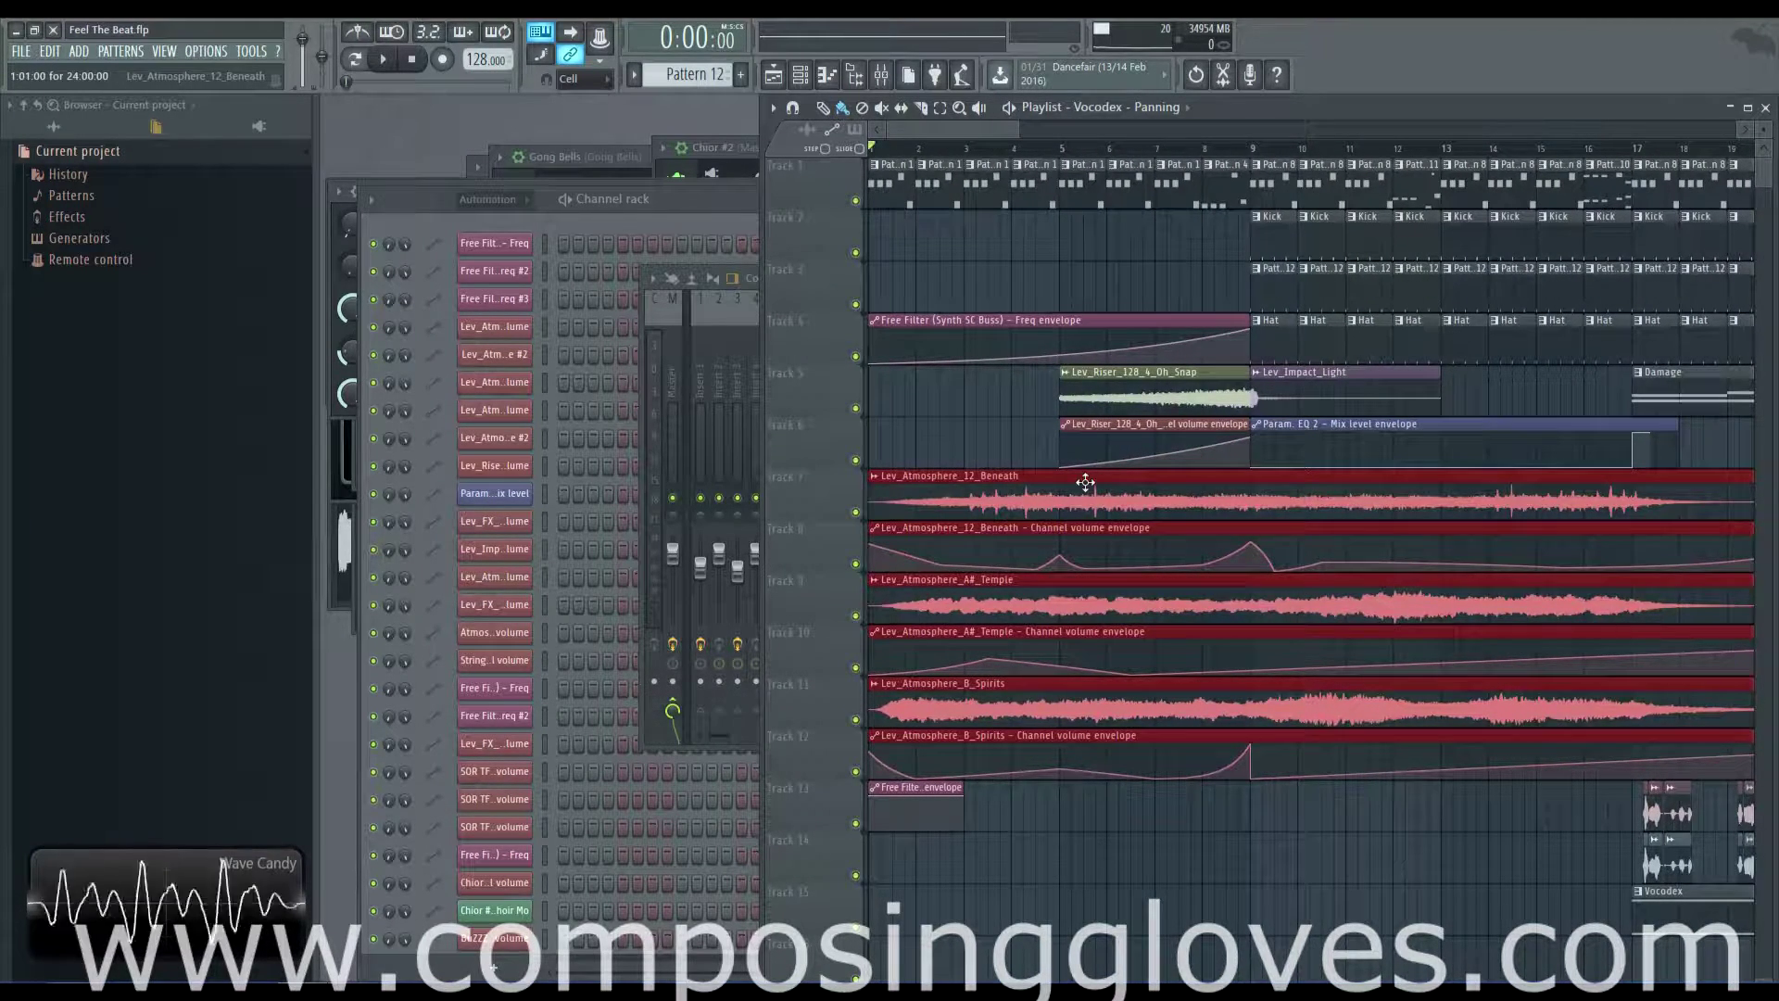
- Show all sample folders in the browser and collapse the FX - Reverse folder of the Black Octopus Leviathan pack
{"action": "left_click", "coordinate": [53, 125]}
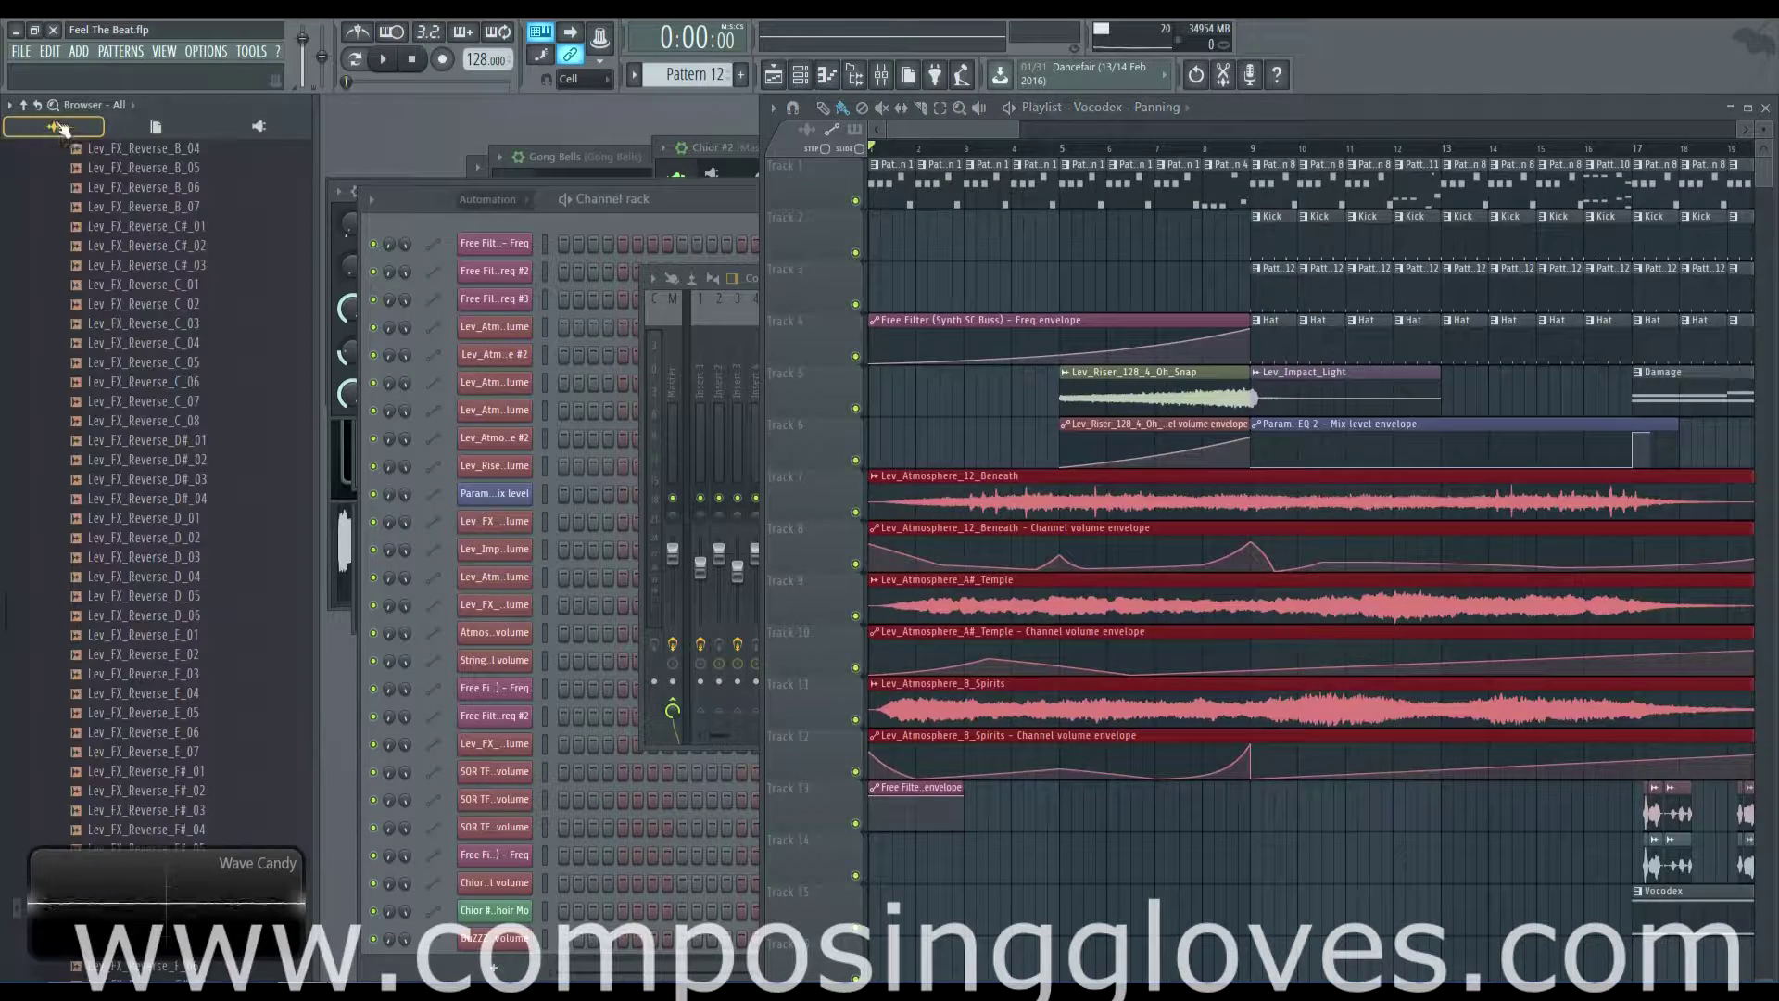
{"action": "scroll", "coordinate": [171, 334], "scroll_direction": "up", "scroll_amount": 10}
{"action": "scroll", "coordinate": [176, 347], "scroll_direction": "down", "scroll_amount": 5}
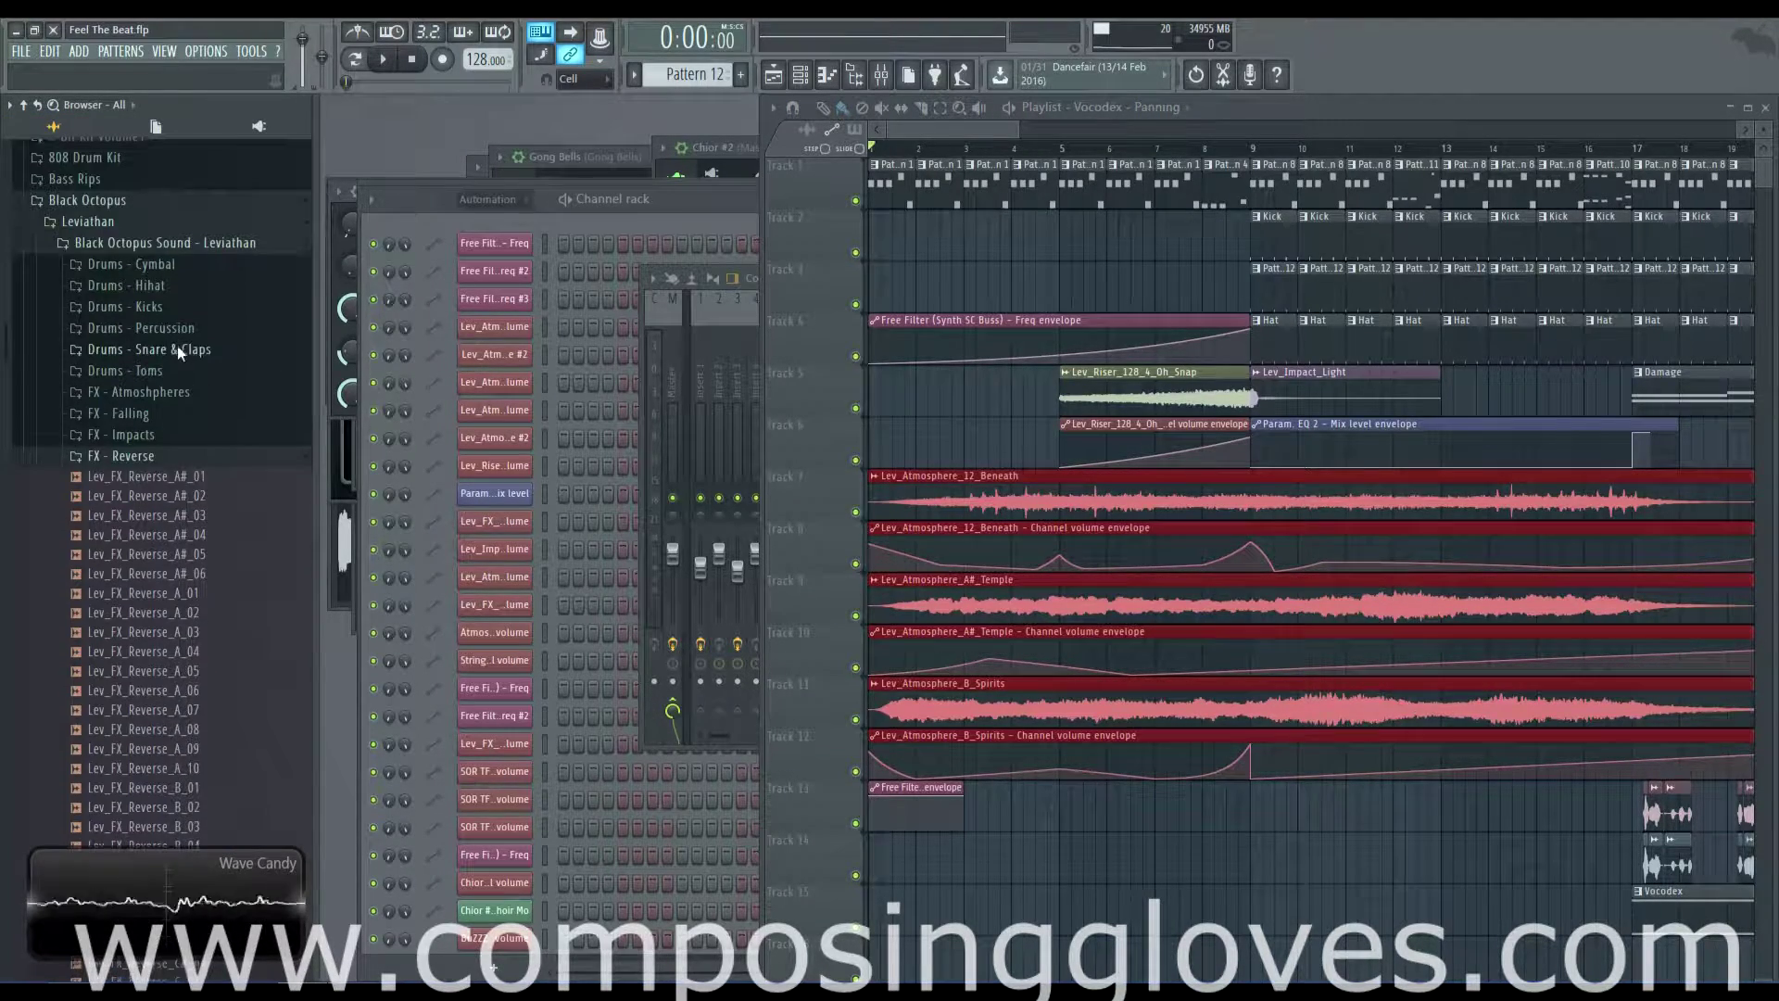
{"action": "left_click", "coordinate": [188, 461]}
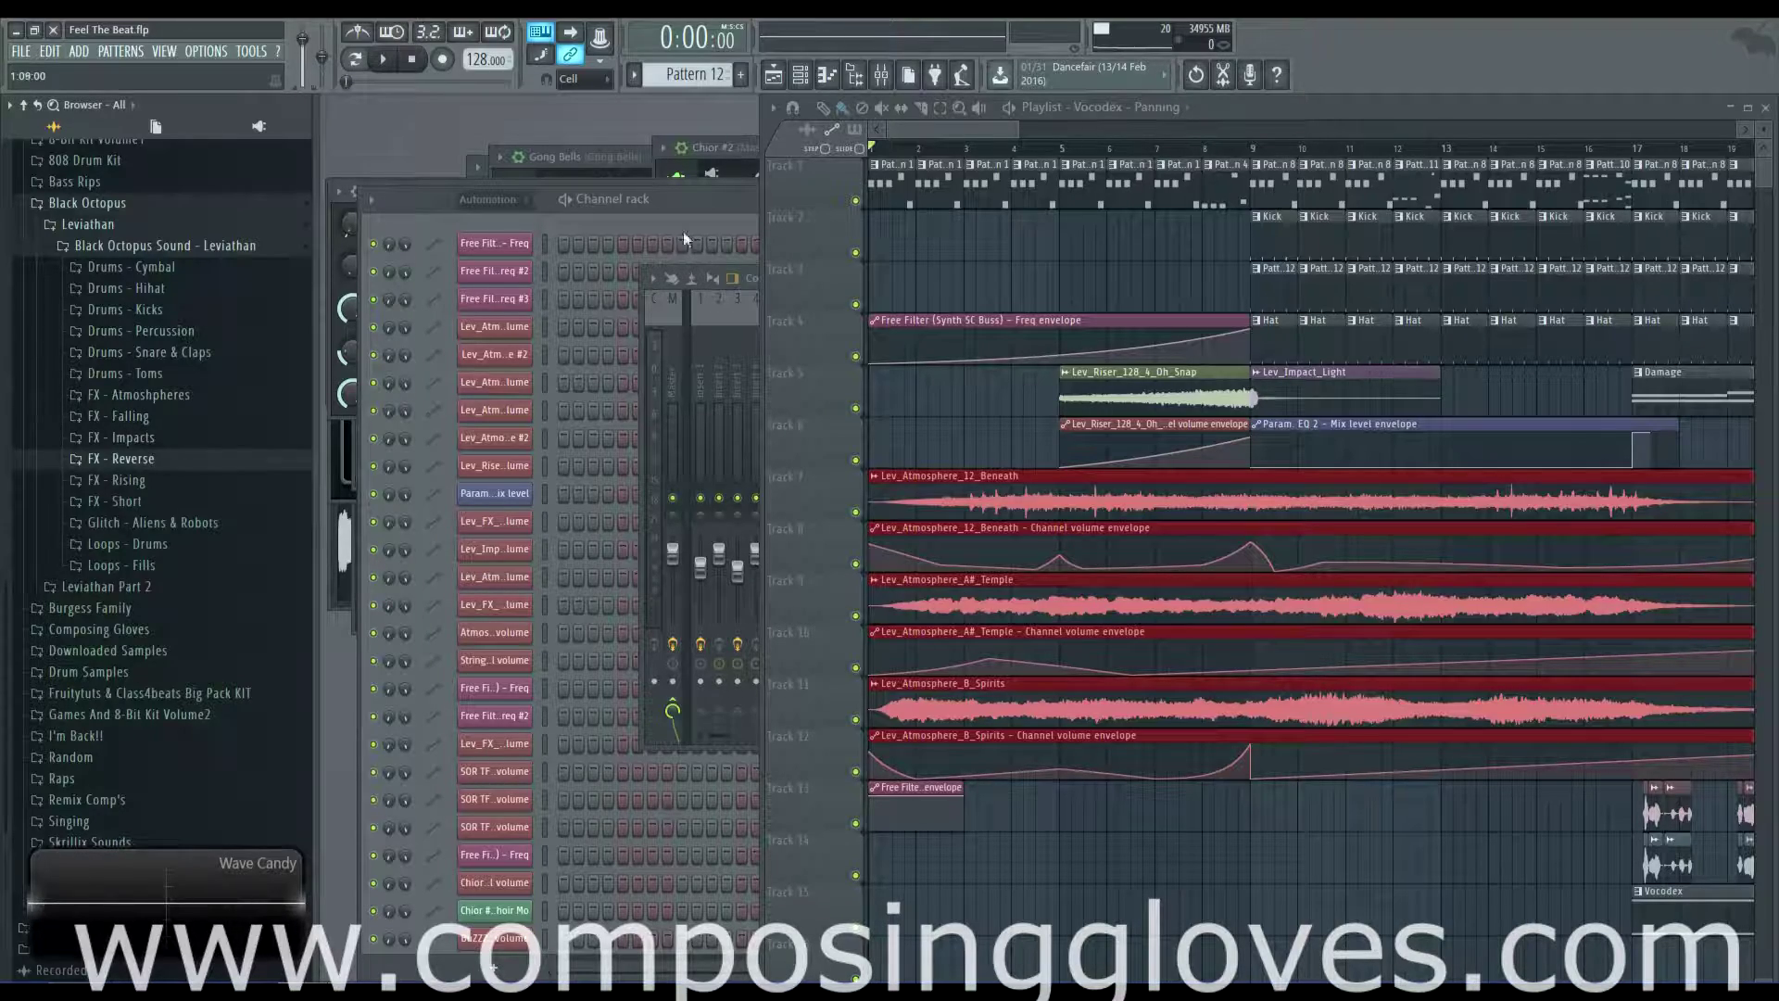
{"action": "left_click_drag", "start_coordinate": [941, 129], "coordinate": [776, 231]}
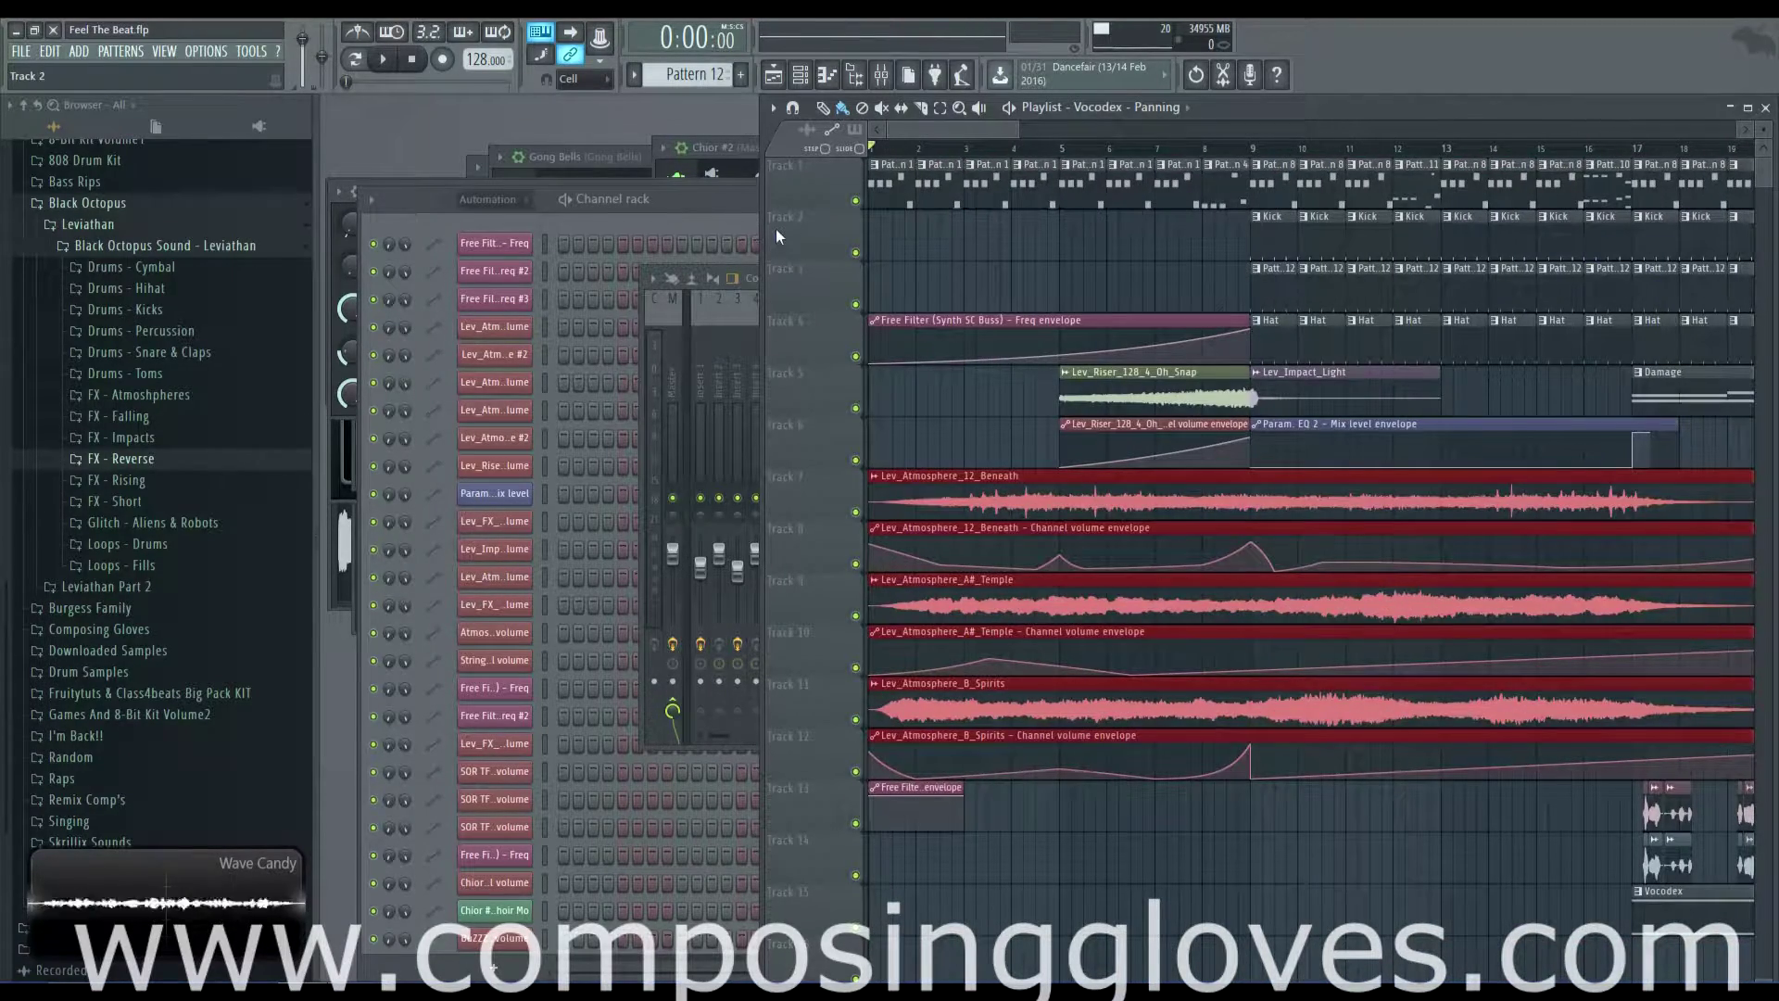
- Switch the channel rack's display filter to All, look through the channels and bring the playlist back to the front
{"action": "left_click", "coordinate": [615, 200]}
{"action": "left_click", "coordinate": [929, 120]}
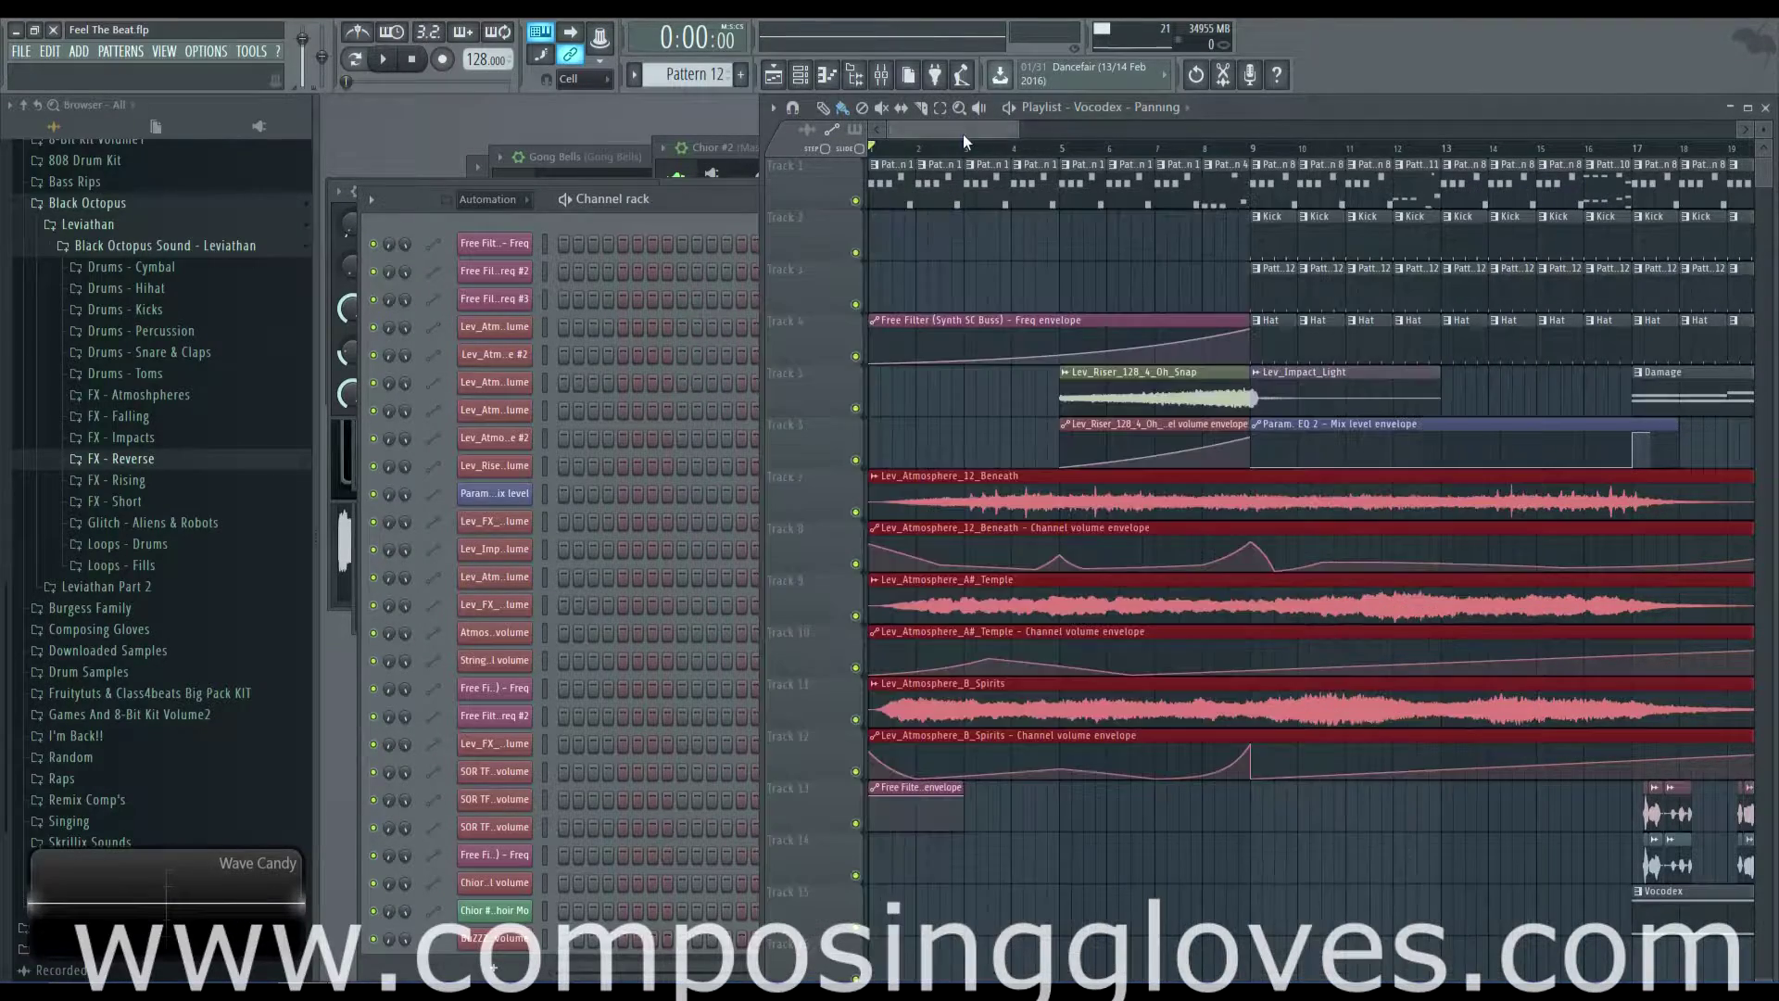
{"action": "left_click", "coordinate": [476, 200]}
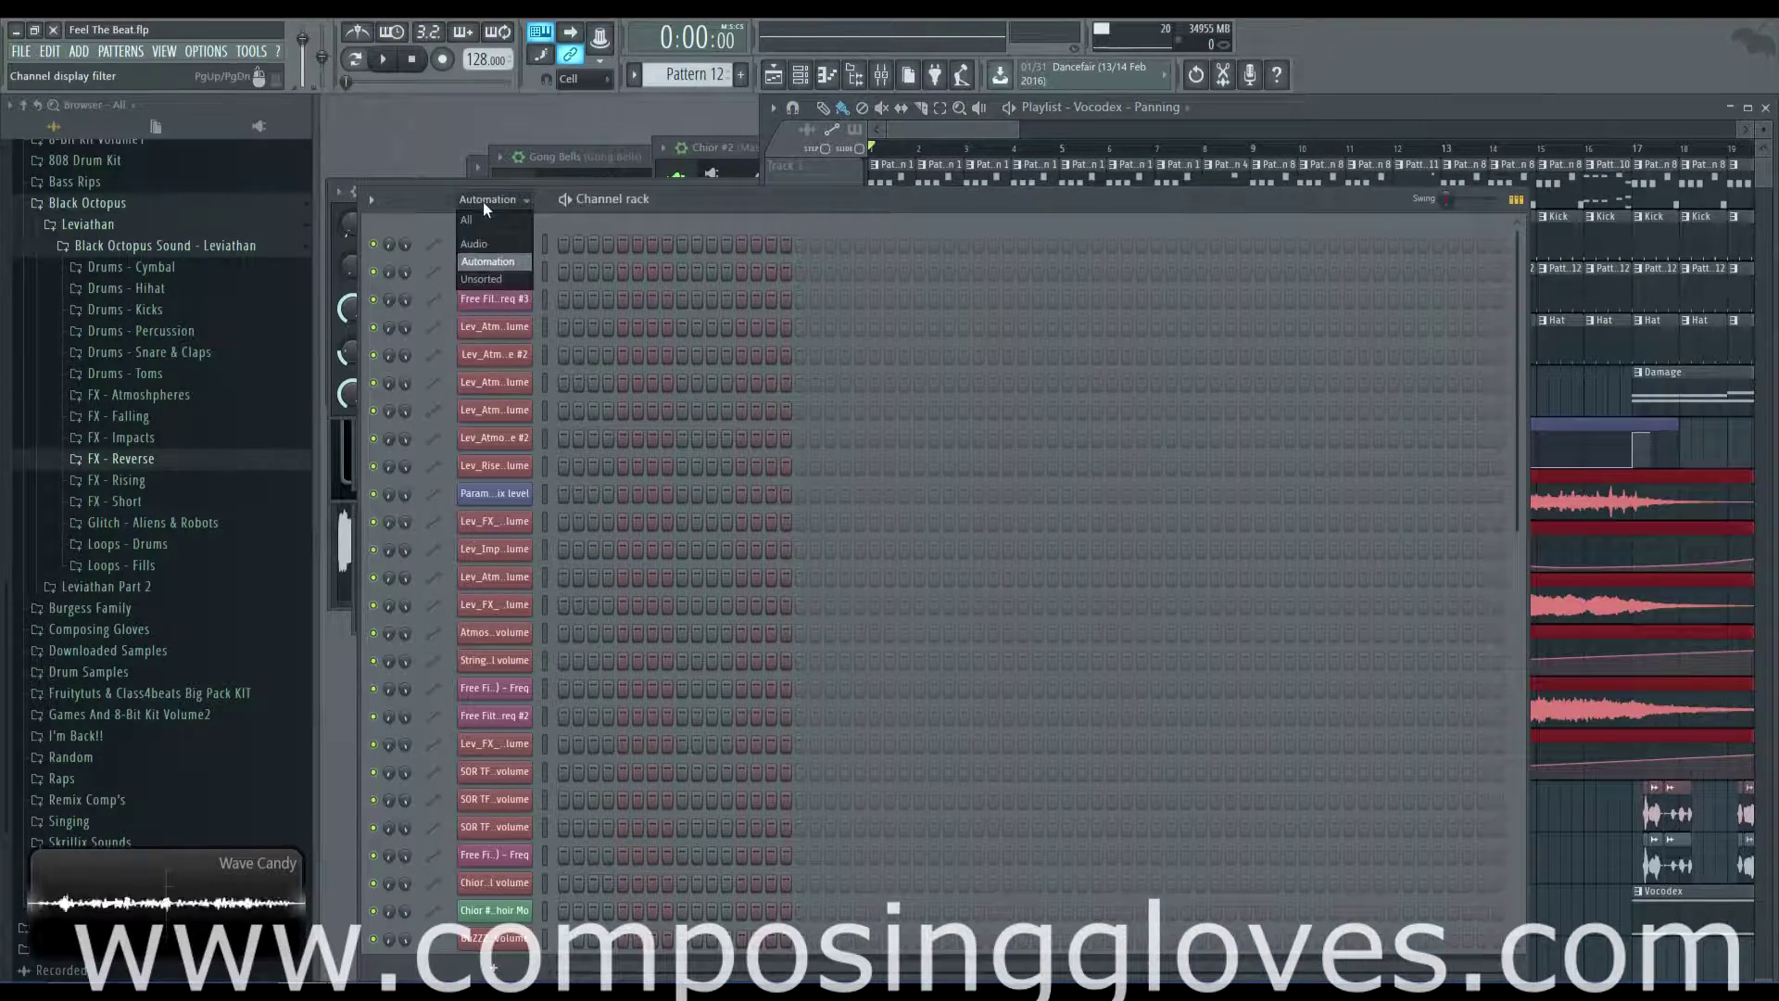
{"action": "left_click", "coordinate": [508, 225]}
{"action": "scroll", "coordinate": [795, 341], "scroll_direction": "down", "scroll_amount": 5}
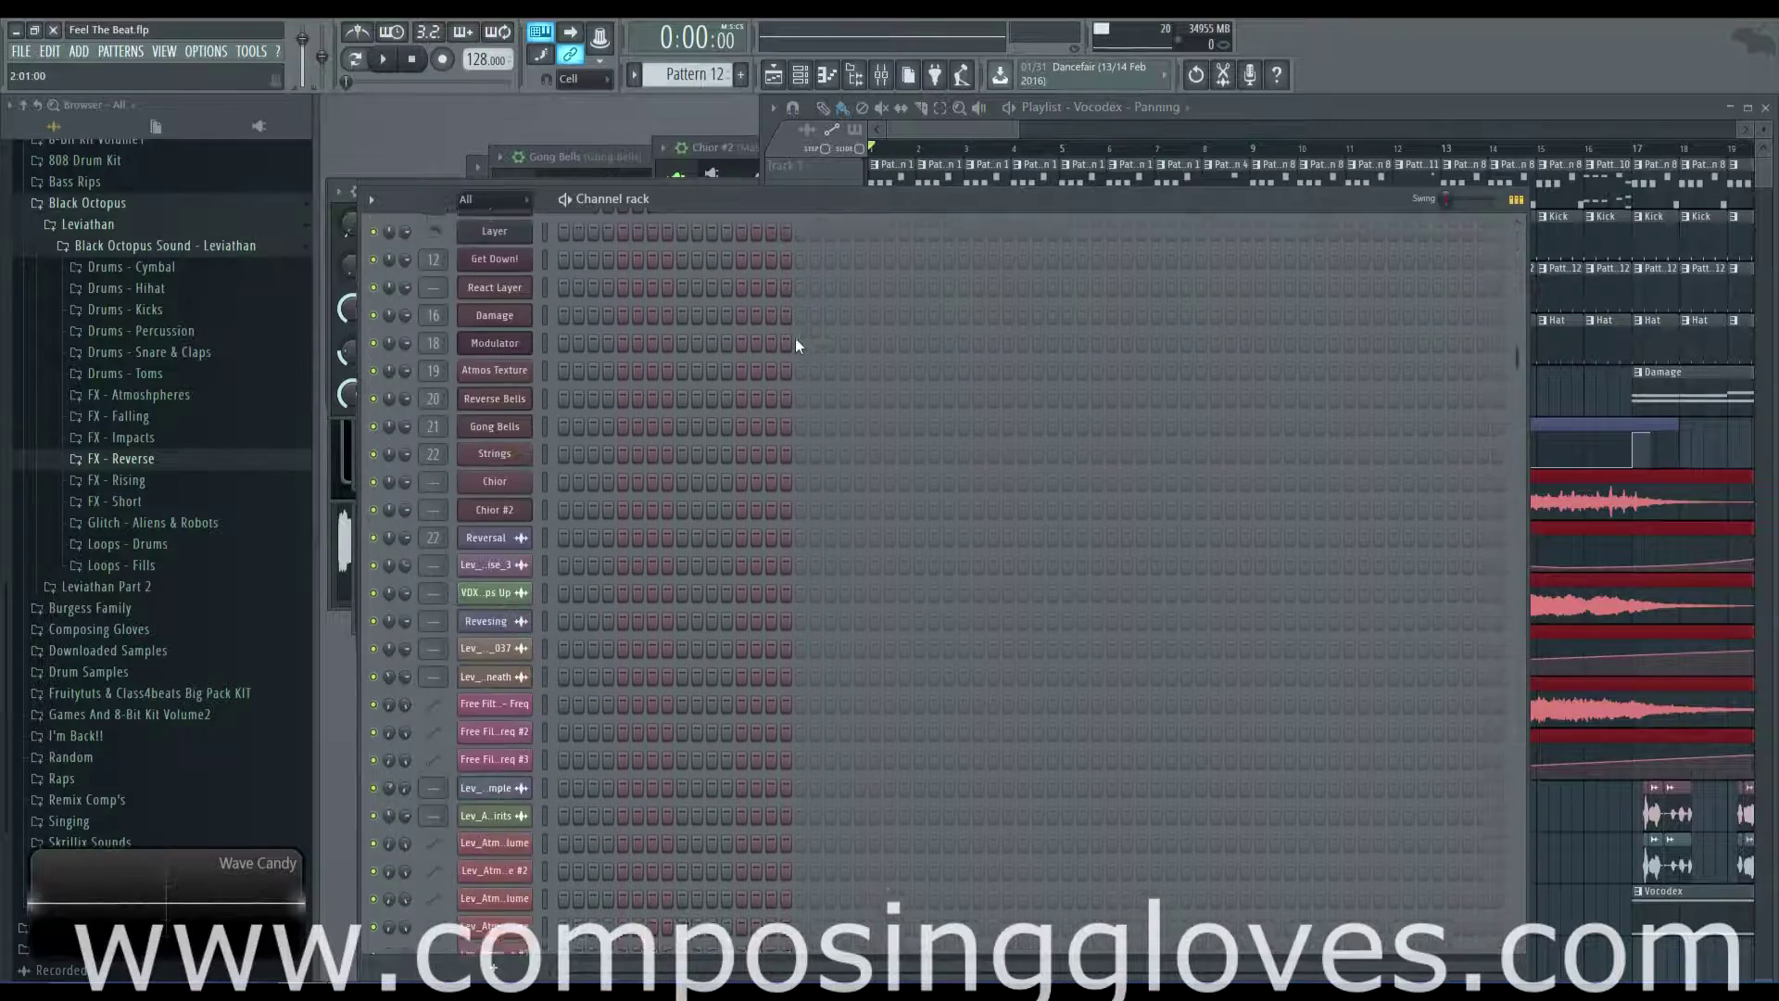
{"action": "scroll", "coordinate": [795, 341], "scroll_direction": "up", "scroll_amount": 5}
{"action": "left_click", "coordinate": [962, 130]}
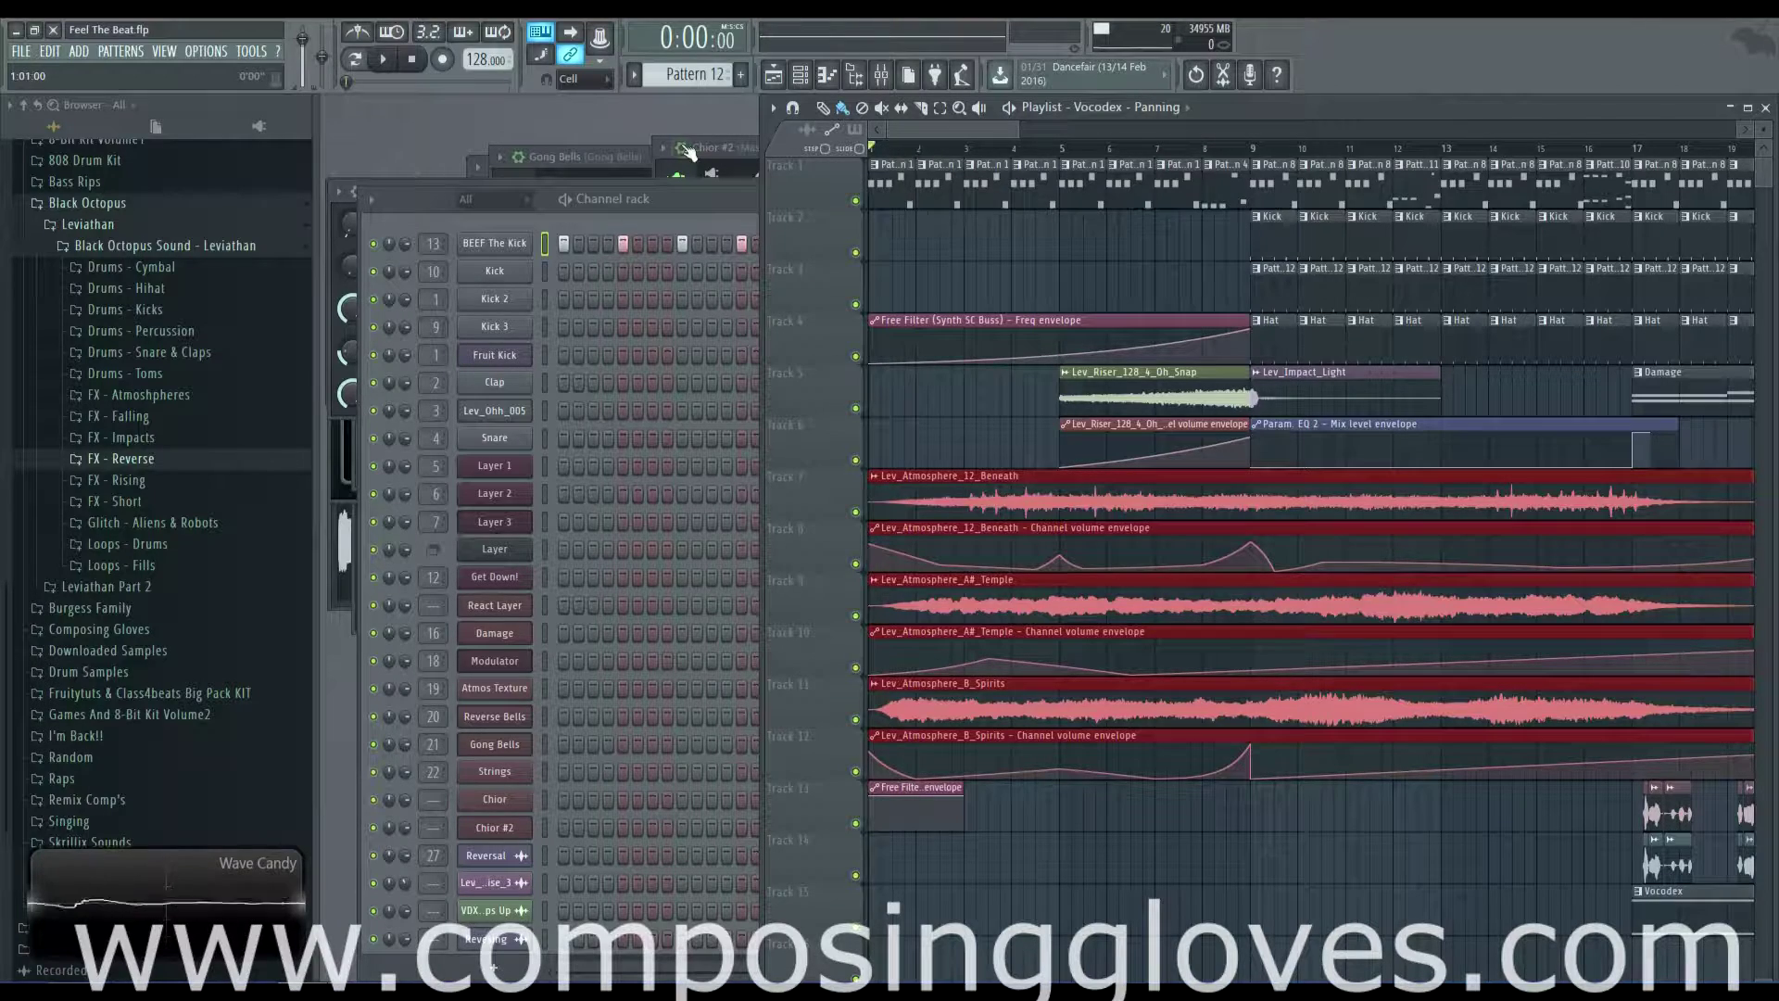
- Play the intro from the start of the song to just past bar 9 and stop playback
{"action": "left_click_drag", "start_coordinate": [1258, 152], "coordinate": [846, 162]}
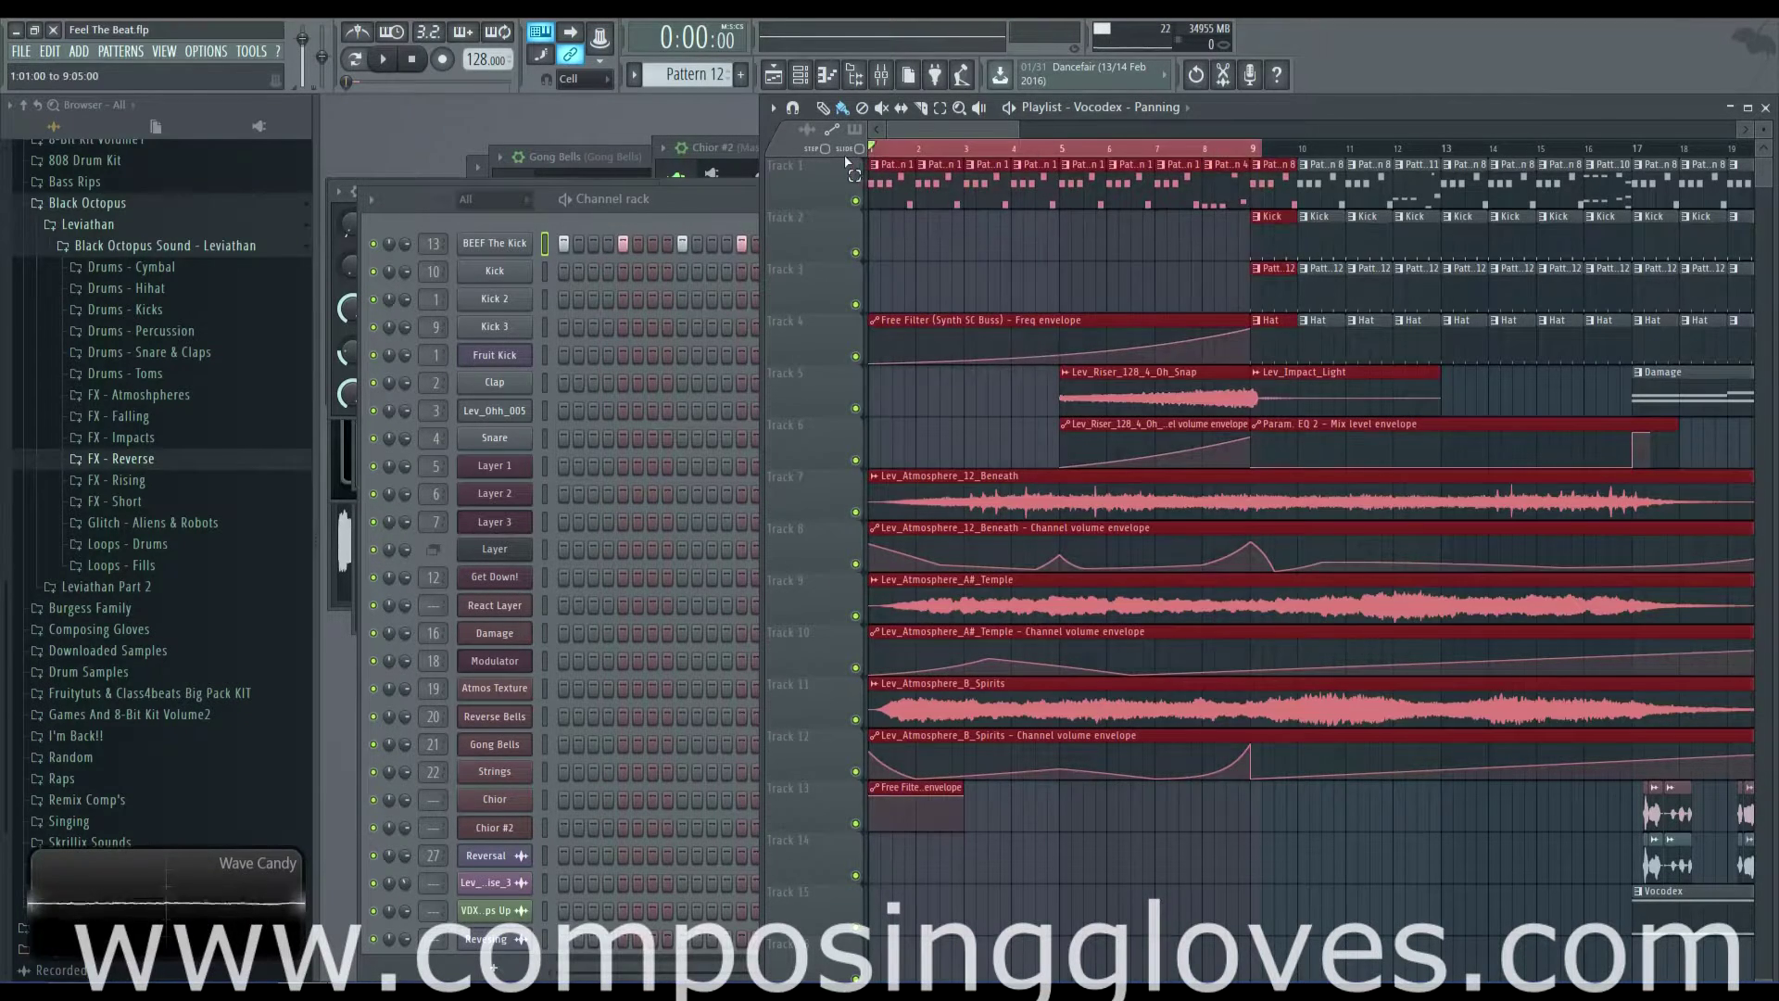
{"action": "left_click", "coordinate": [1240, 151]}
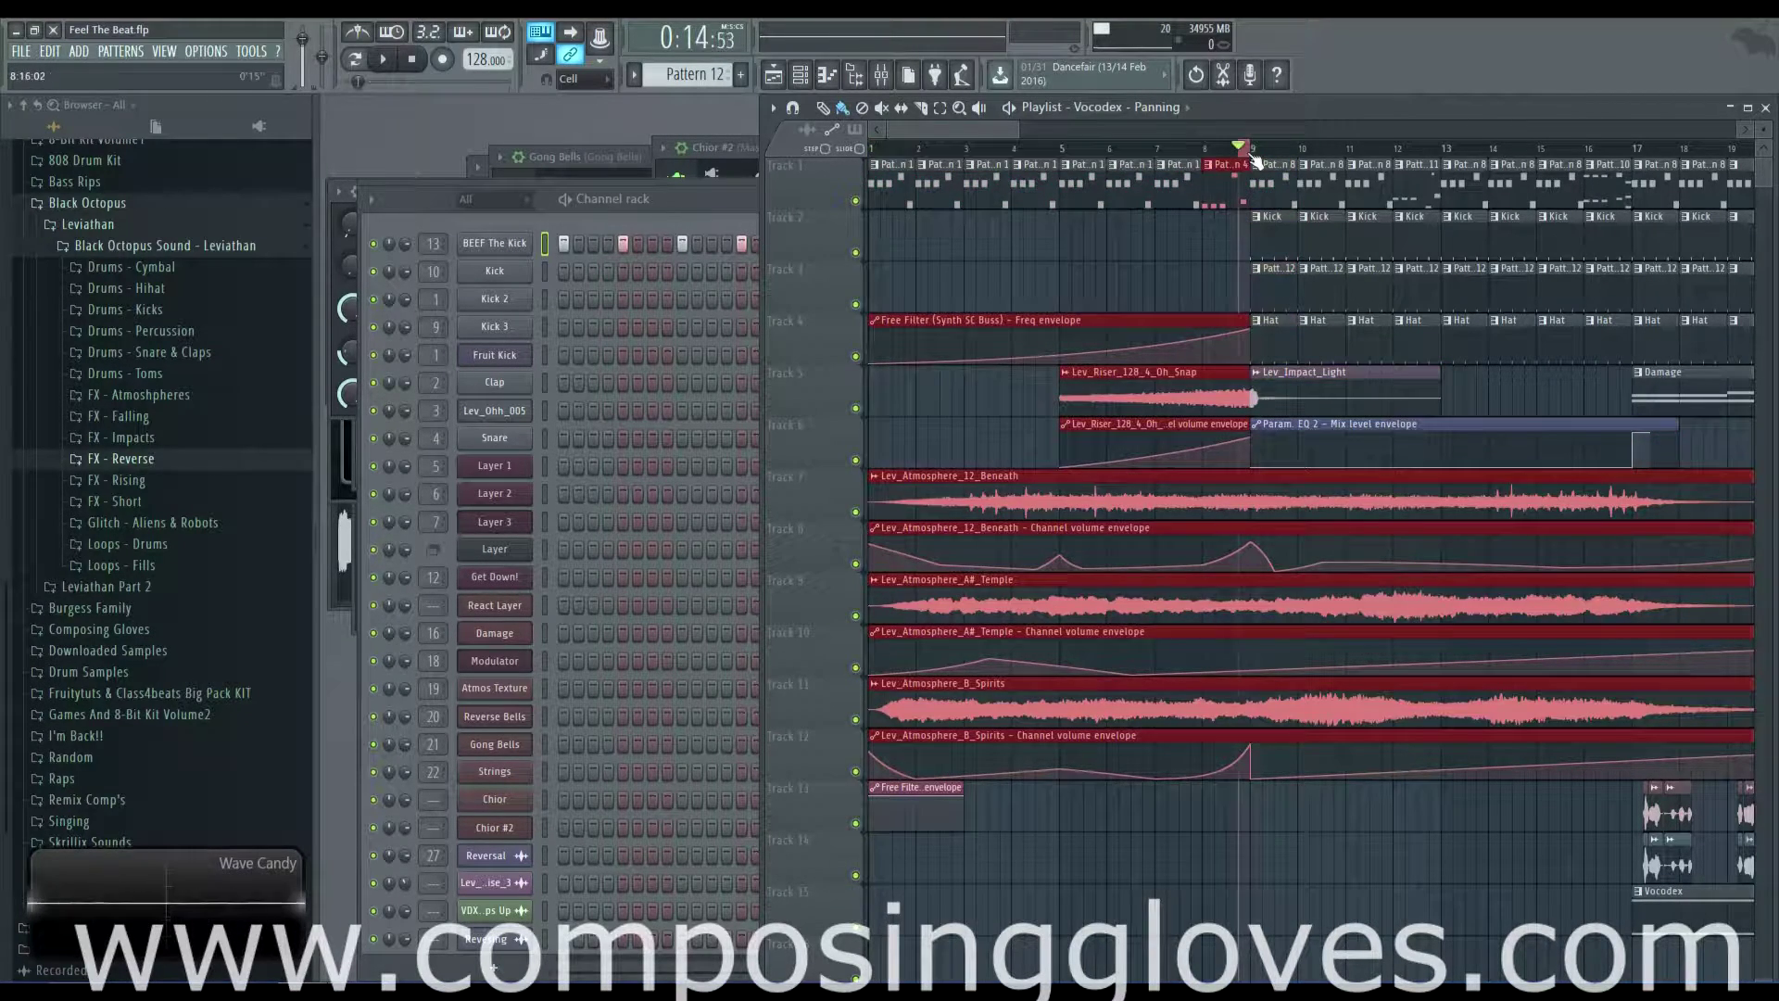
{"action": "left_click", "coordinate": [955, 153]}
{"action": "left_click", "coordinate": [878, 151]}
{"action": "key", "text": "space"}
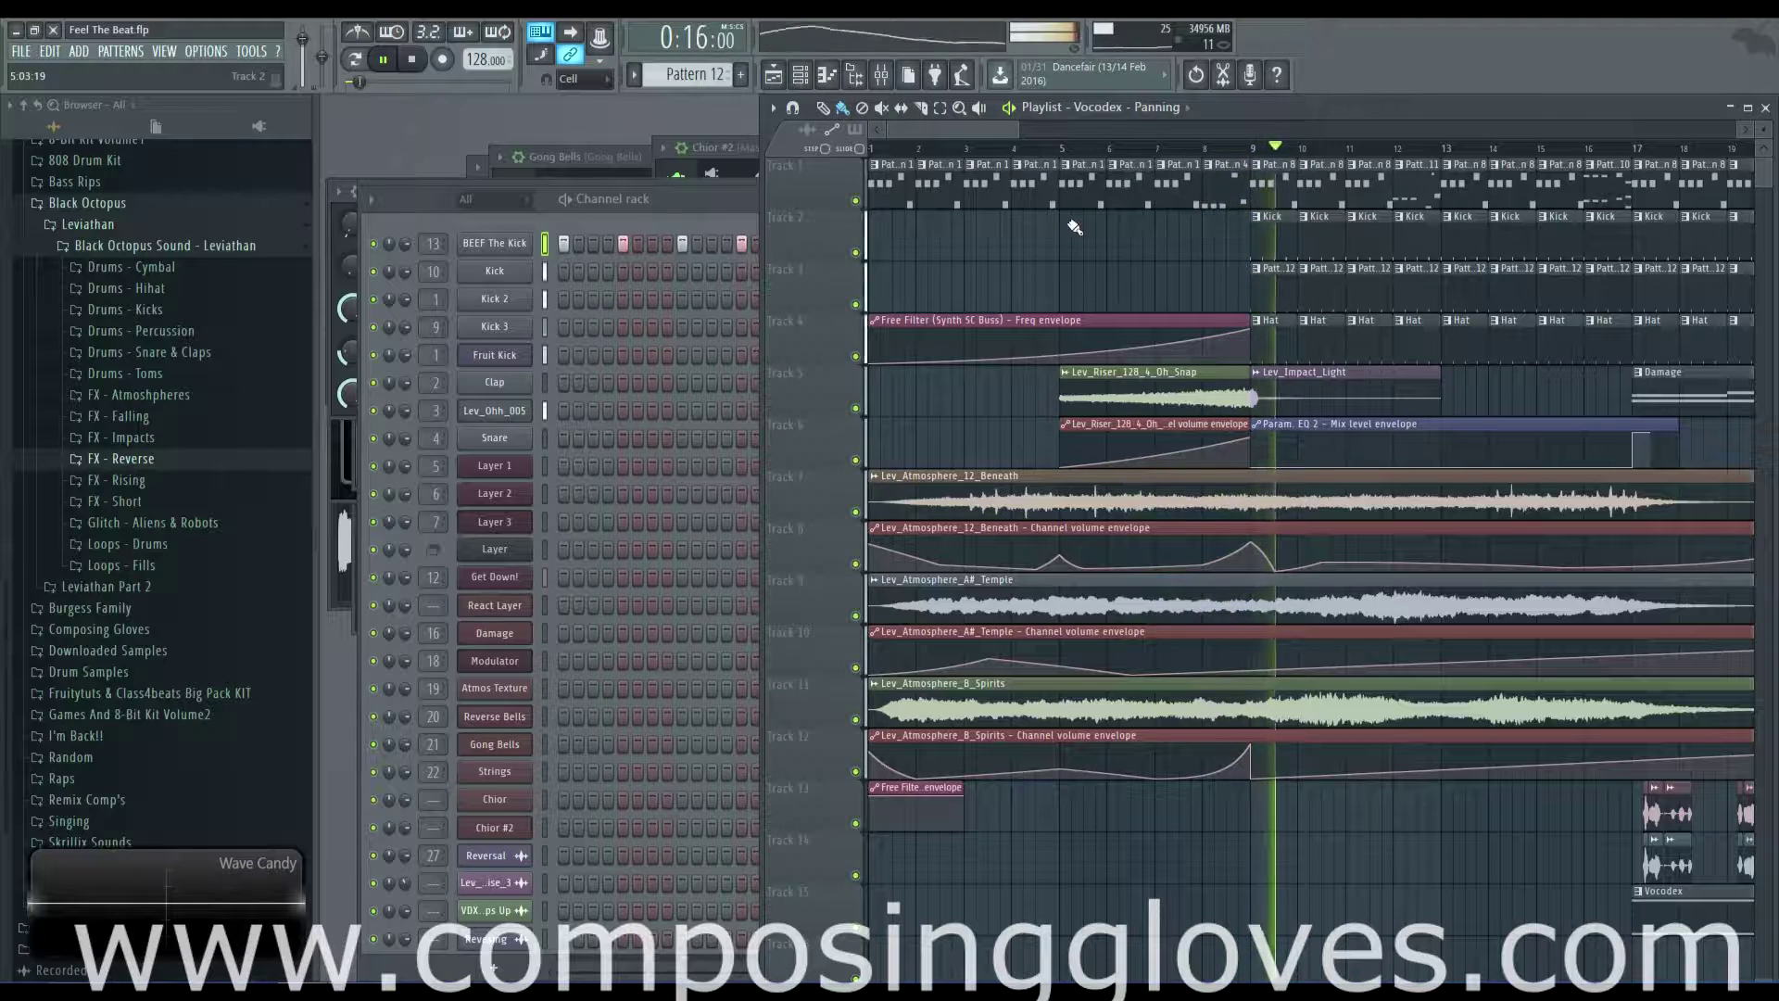
{"action": "key", "text": "space"}
- Select the Lev_Atmosphere_12_Beneath clip and examine the intro's atmosphere clips, riser and volume envelopes up close
{"action": "scroll", "coordinate": [993, 292], "scroll_direction": "up", "scroll_amount": 3, "text": "ctrl"}
{"action": "left_click_drag", "start_coordinate": [998, 294], "coordinate": [1307, 218]}
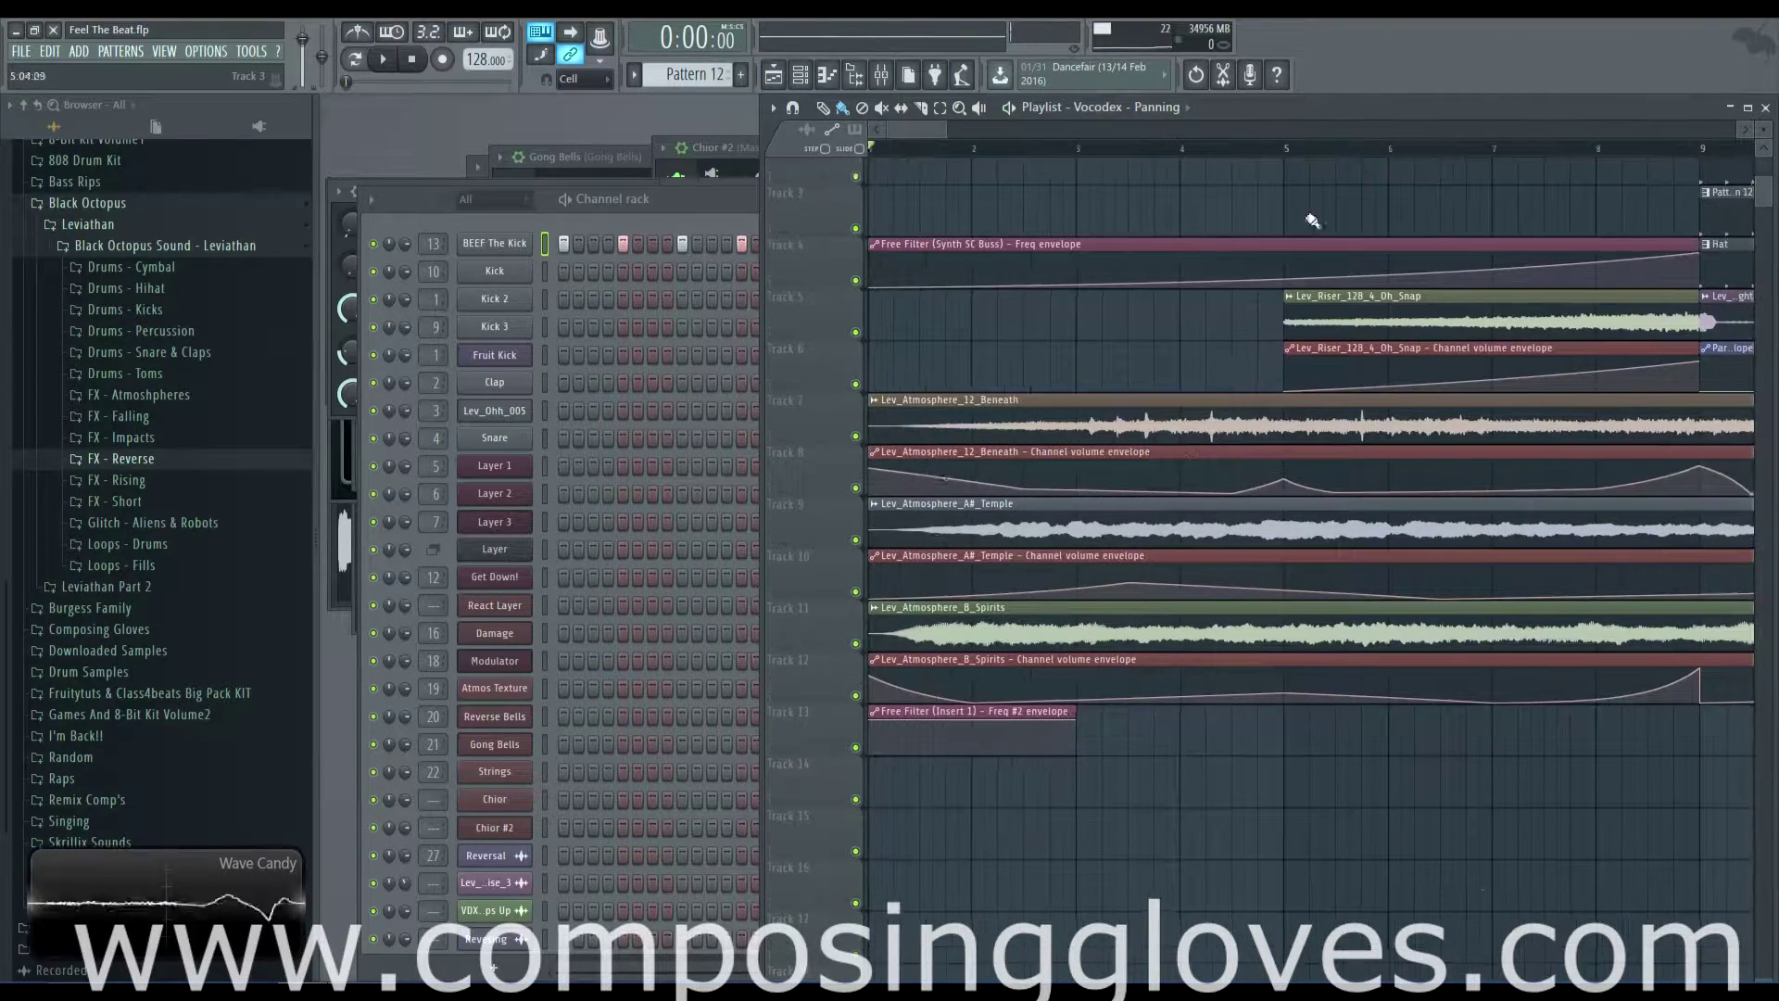
{"action": "left_click", "coordinate": [1046, 419], "text": "ctrl"}
{"action": "left_click_drag", "start_coordinate": [1222, 315], "coordinate": [1103, 347]}
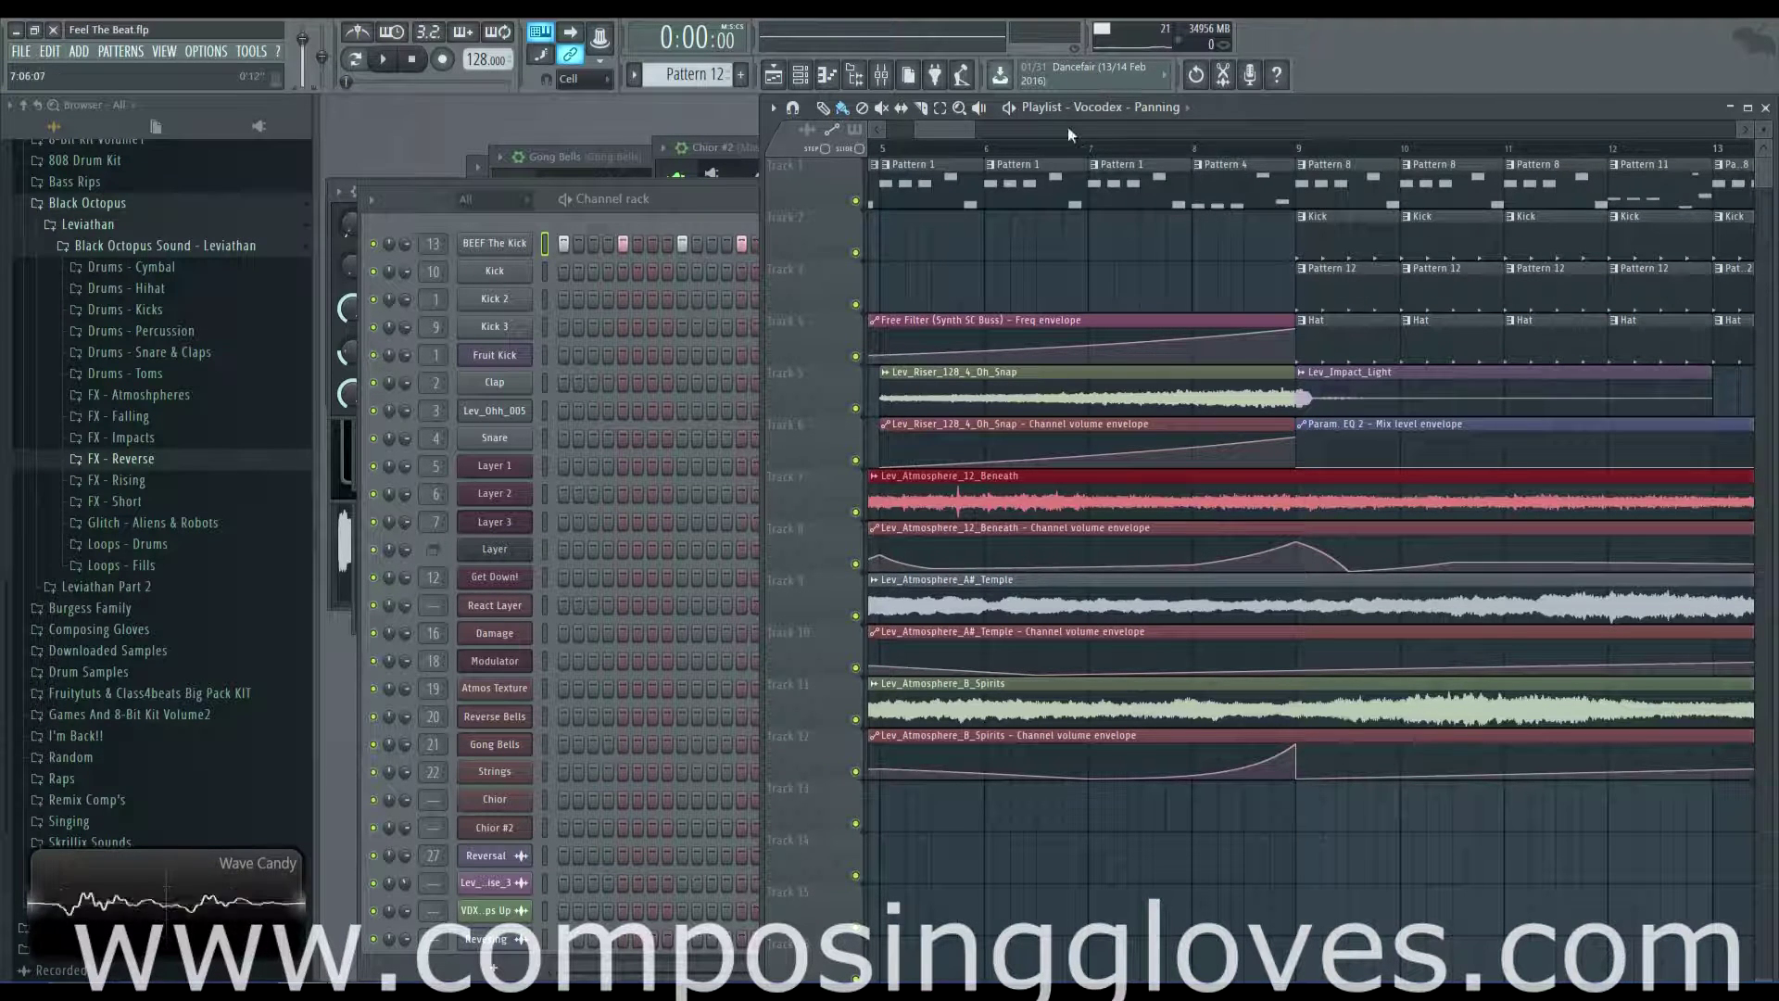
{"action": "left_click_drag", "start_coordinate": [947, 130], "coordinate": [916, 131]}
{"action": "scroll", "coordinate": [1192, 267], "scroll_direction": "down", "scroll_amount": 2, "text": "ctrl"}
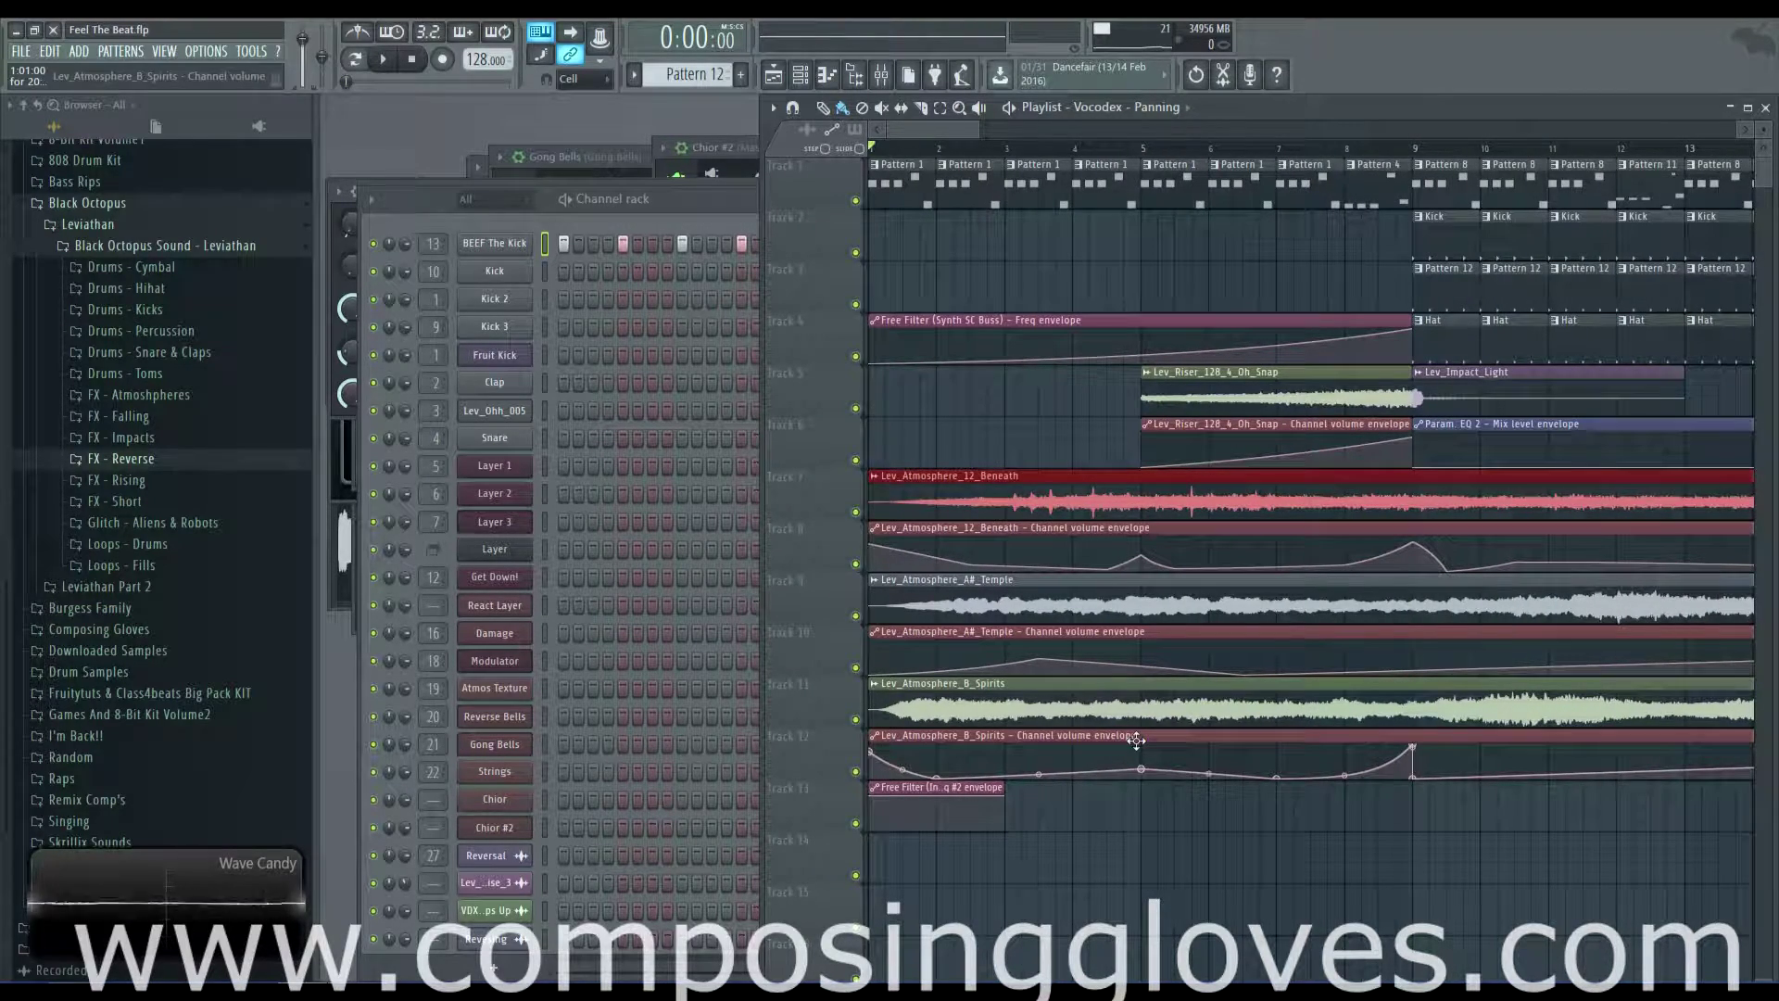
{"action": "scroll", "coordinate": [1024, 436], "scroll_direction": "up", "scroll_amount": 3}
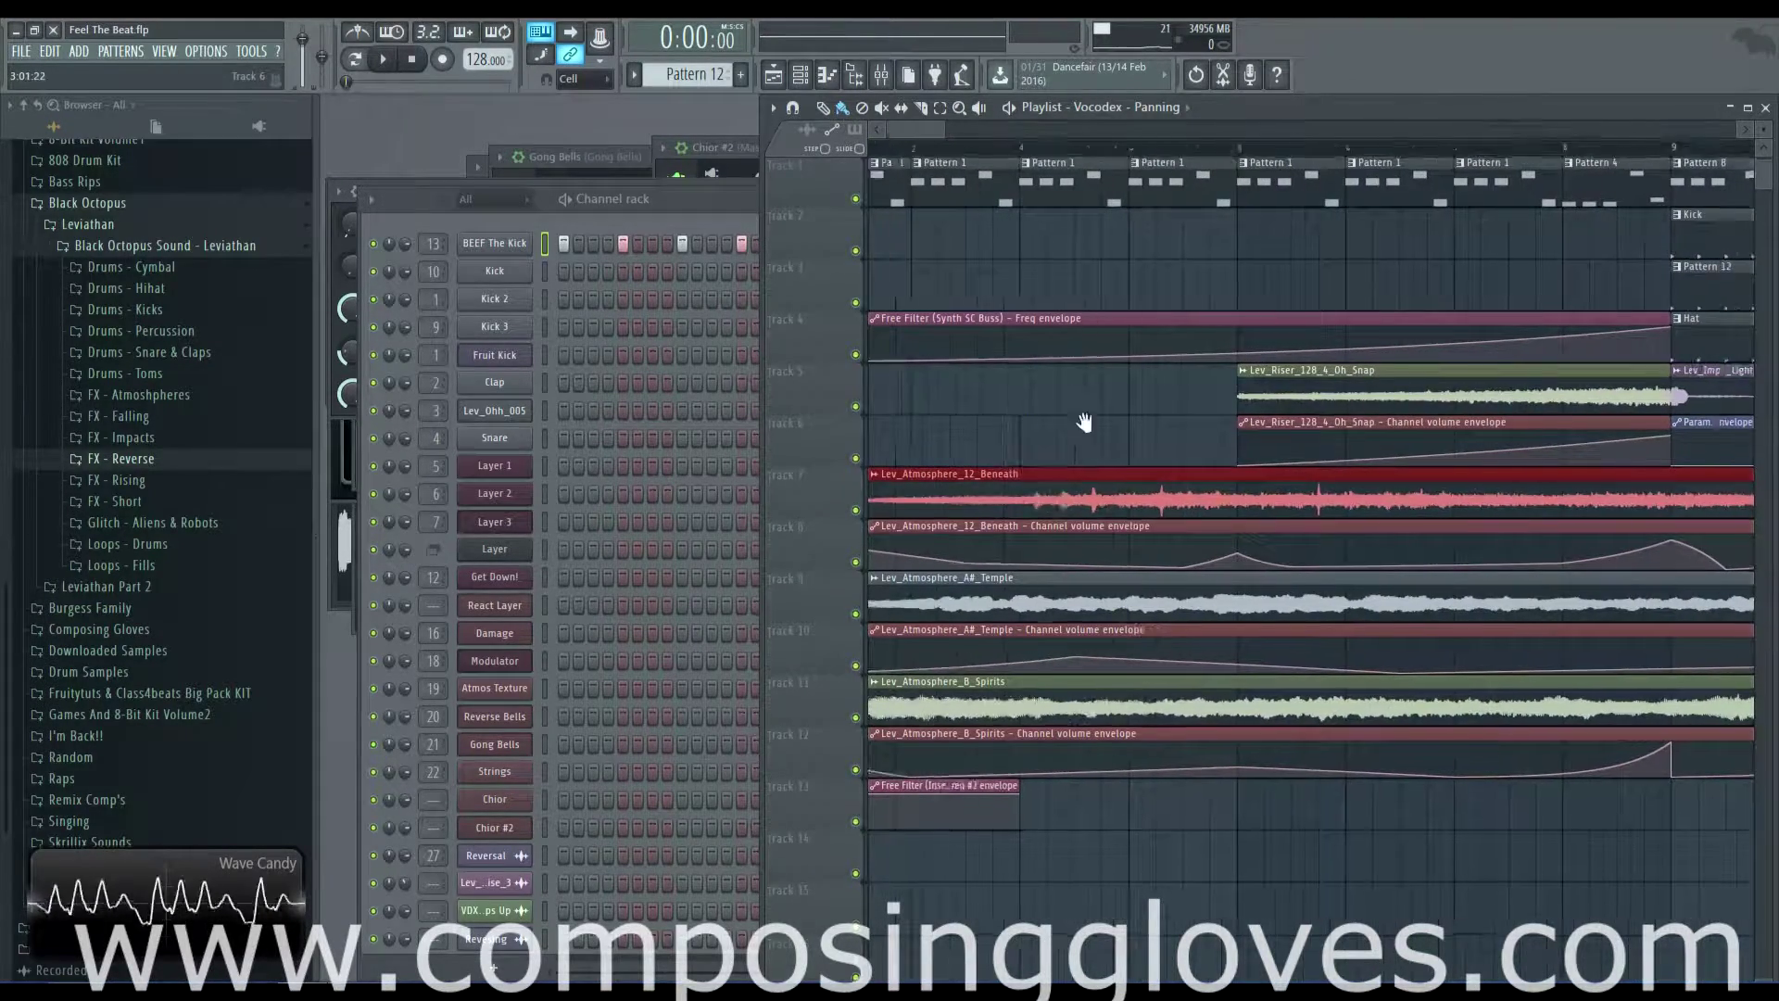
{"action": "scroll", "coordinate": [1089, 464], "scroll_direction": "down", "scroll_amount": 1}
{"action": "left_click_drag", "start_coordinate": [1288, 361], "coordinate": [1053, 596]}
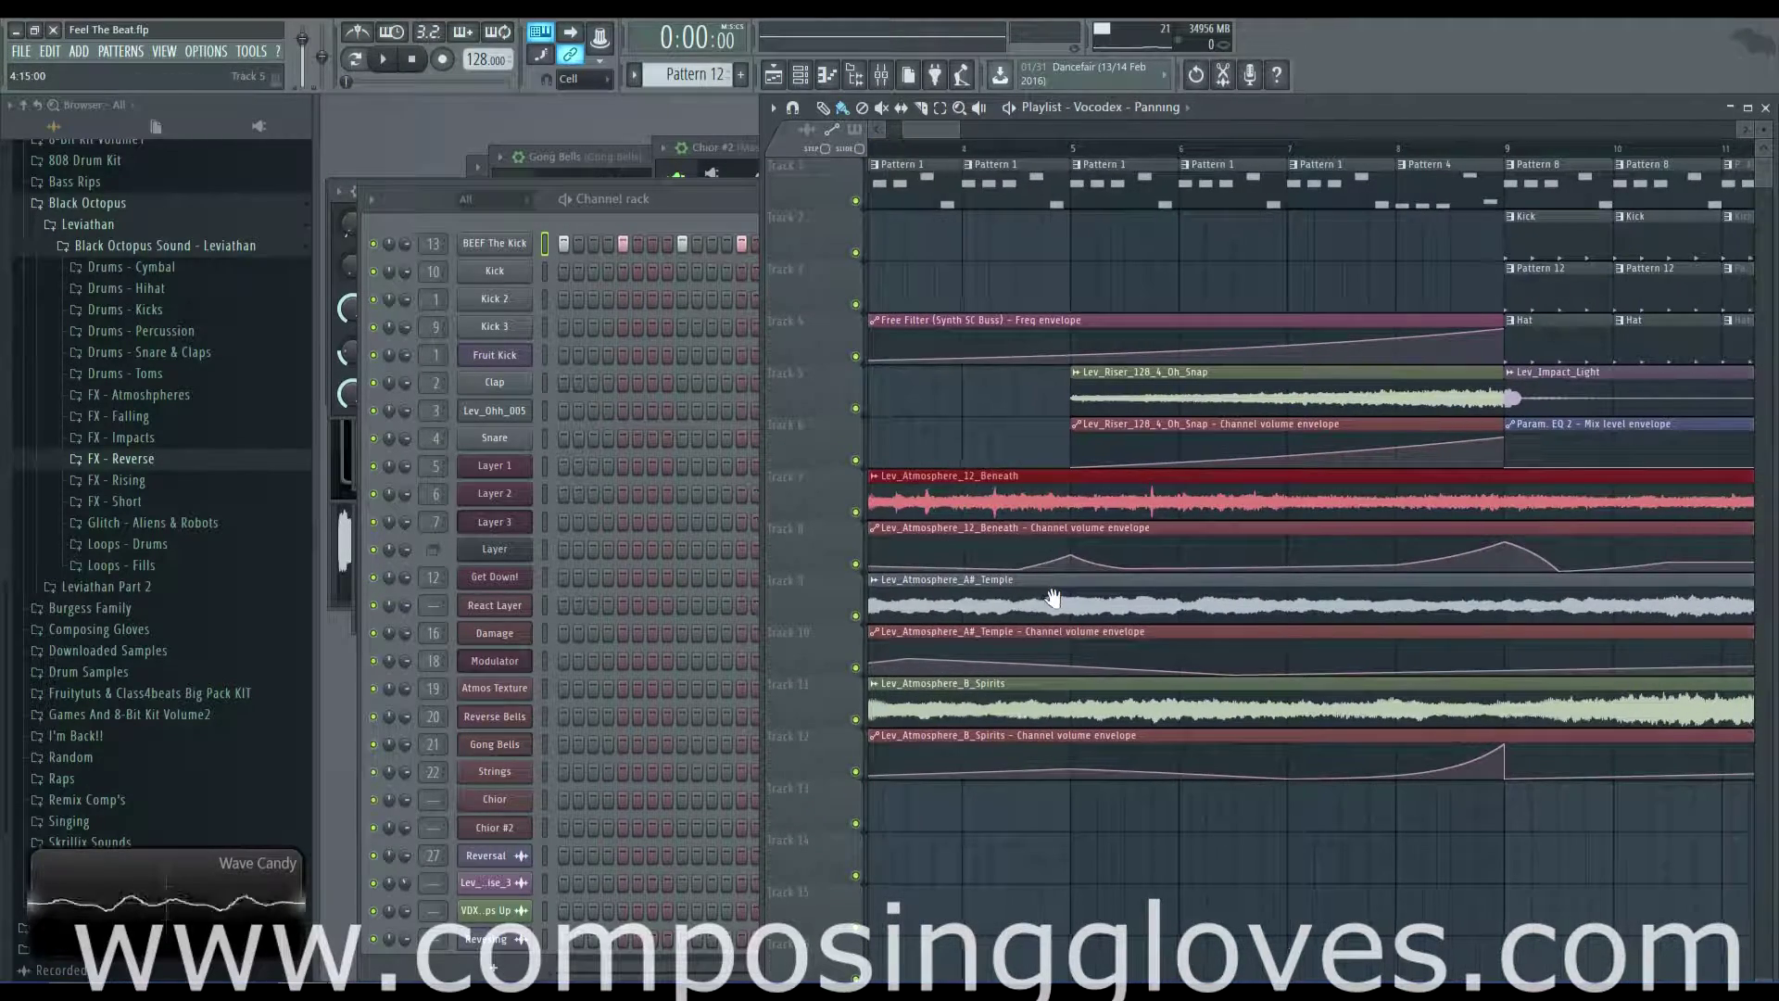
- Open the channel settings of the Lev_Riser_128_4_Oh_Snap and Lev_Atmosphere_12_Beneath clips
{"action": "double_click", "coordinate": [1332, 391]}
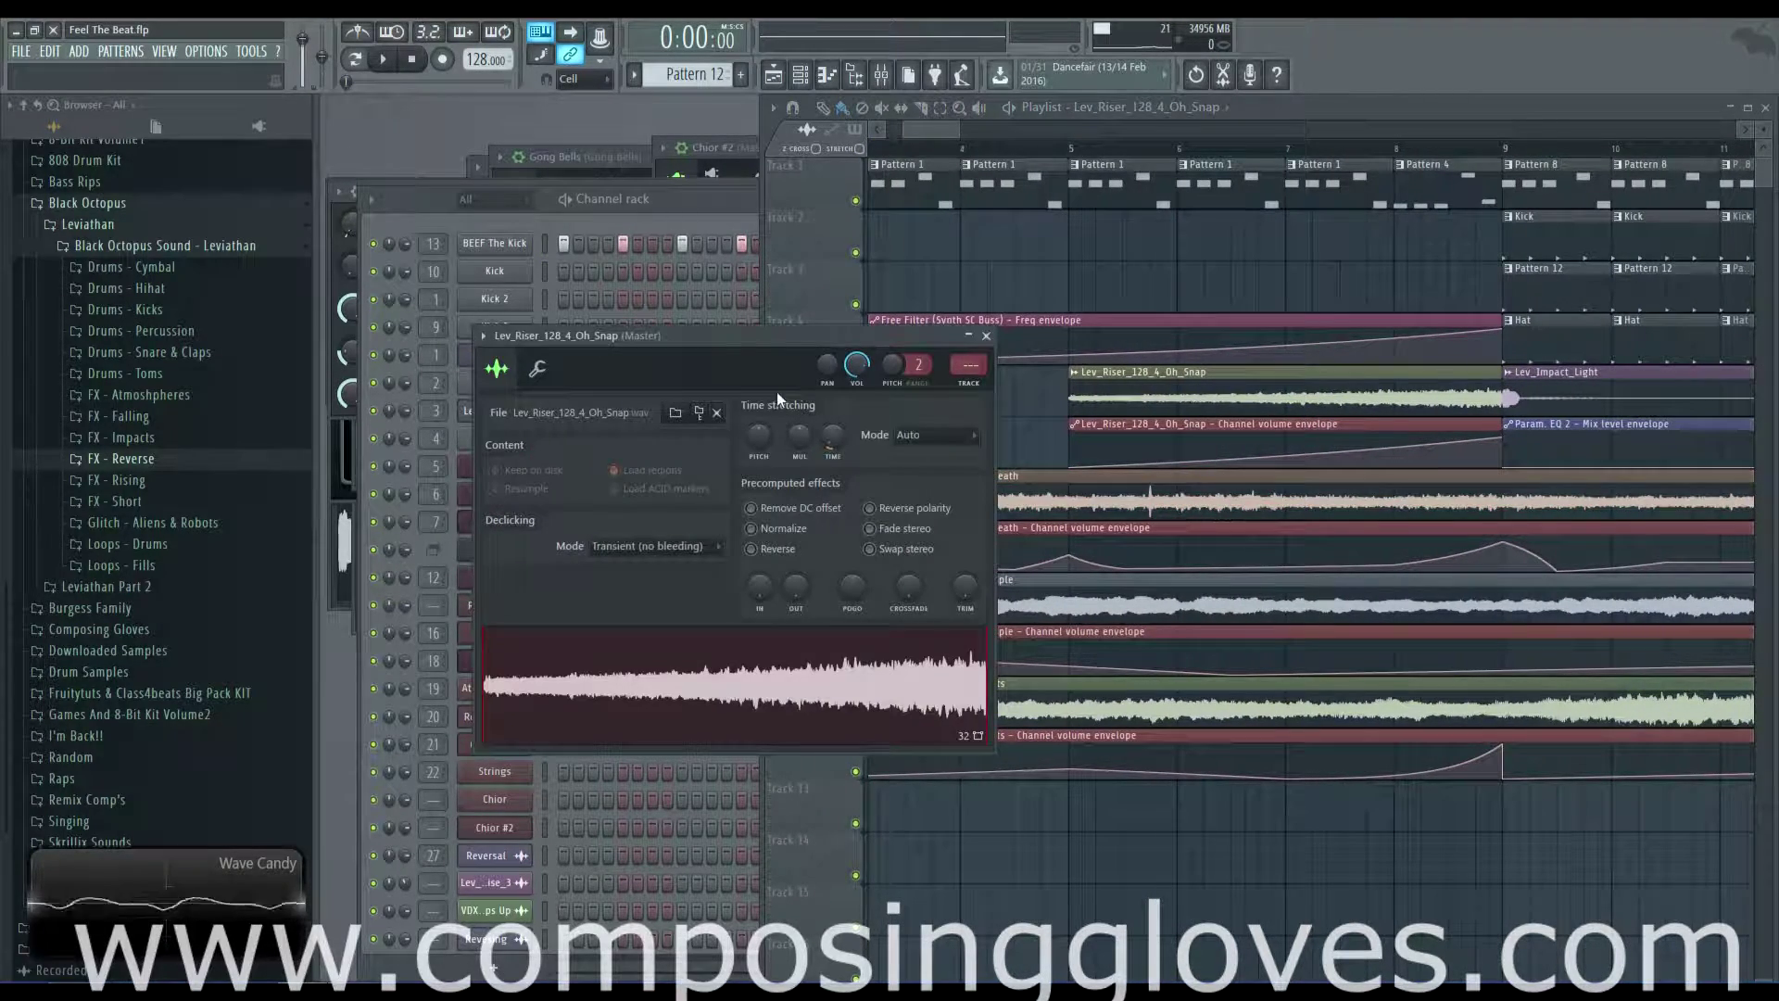
{"action": "left_click_drag", "start_coordinate": [933, 130], "coordinate": [887, 128]}
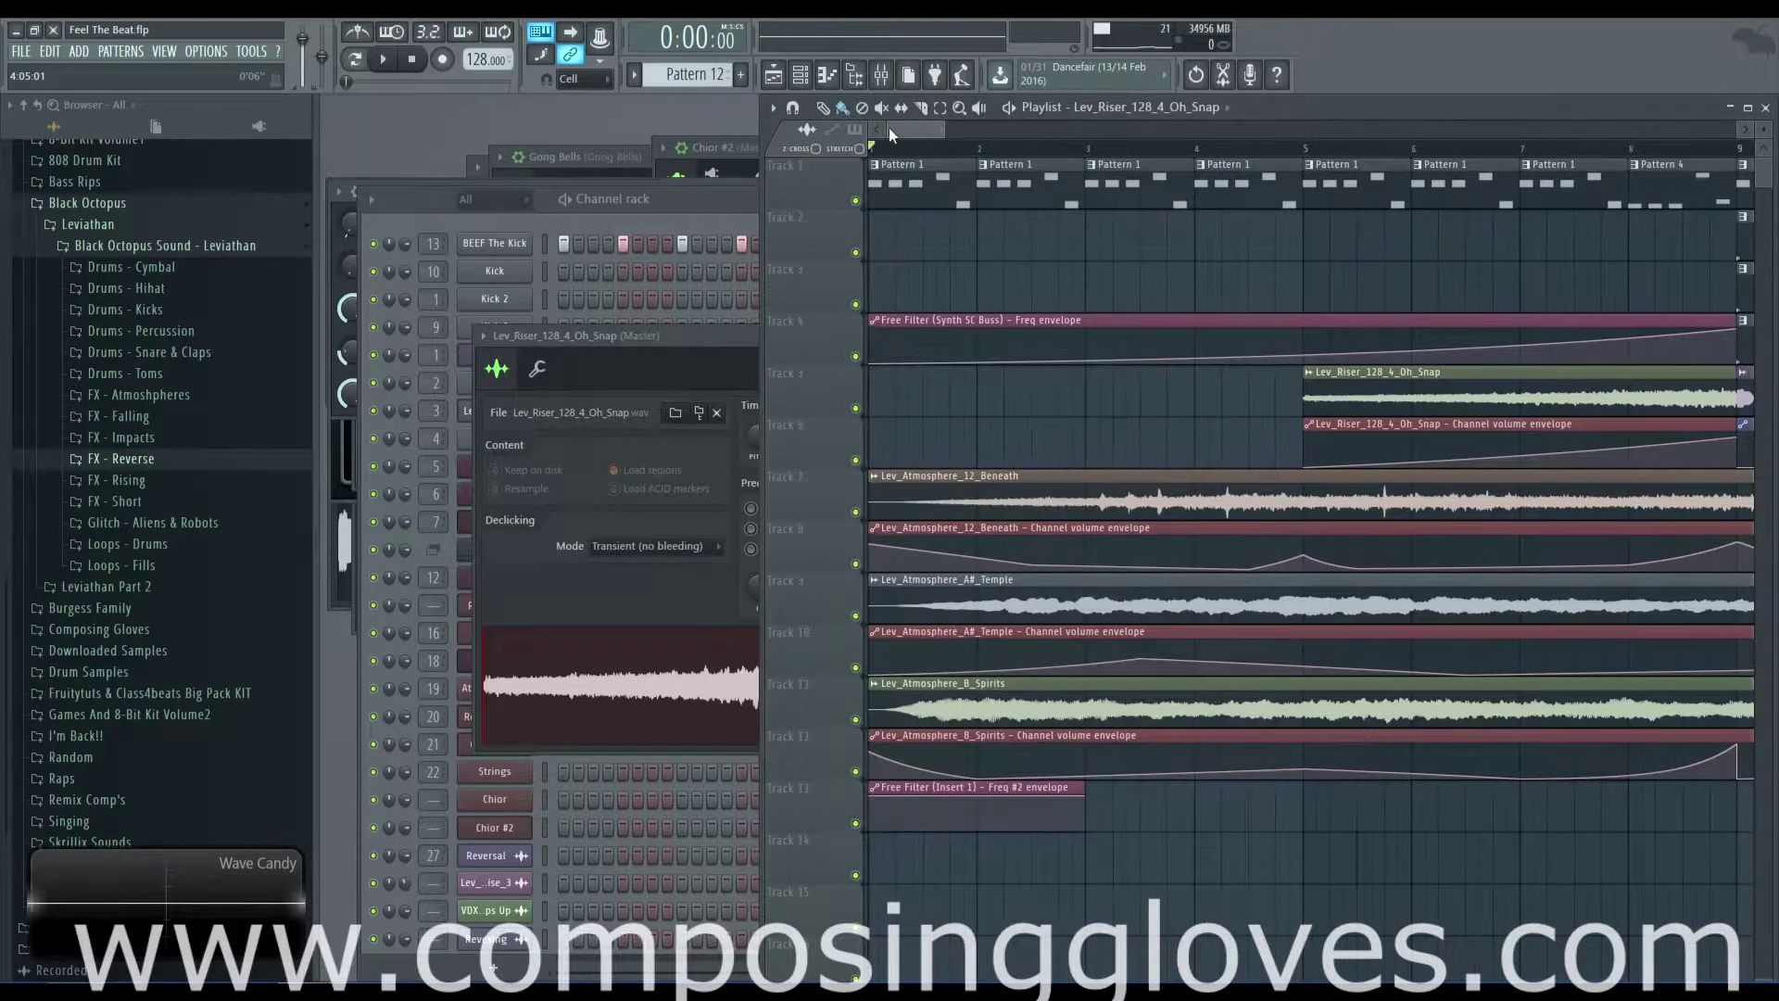
{"action": "double_click", "coordinate": [1100, 498]}
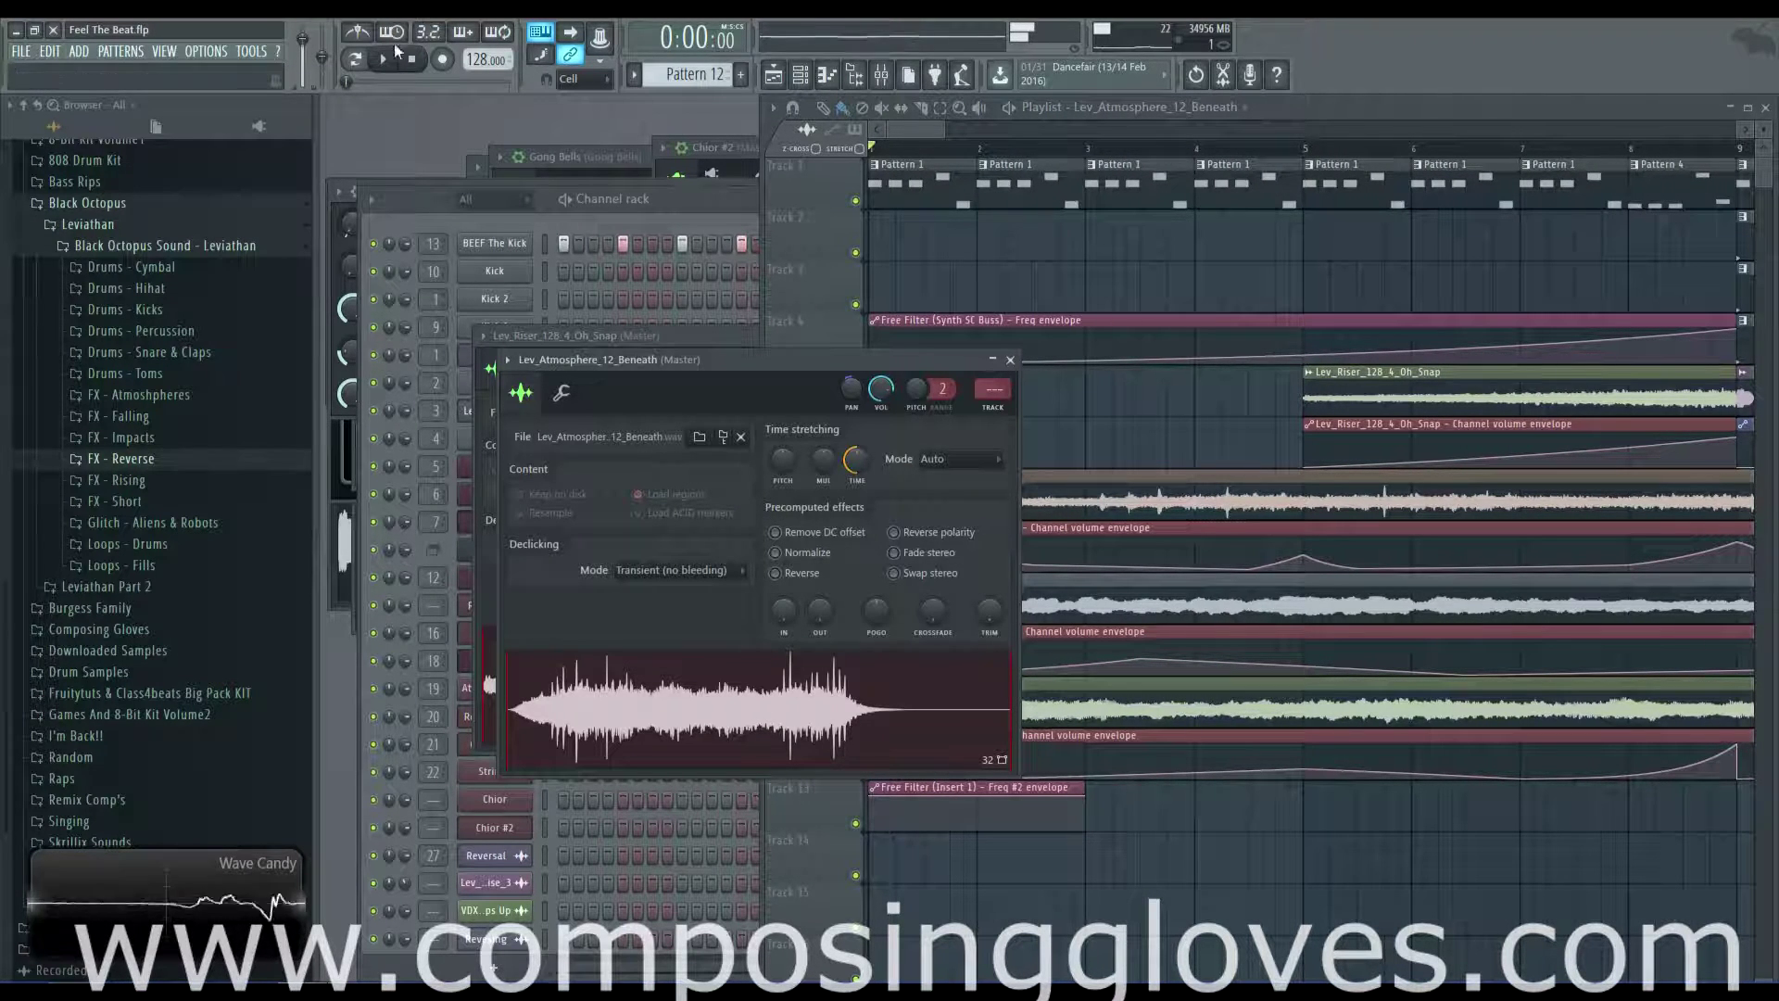
- Open the channel settings of the Lev_Atmosphere_A#_Temple and Lev_Atmosphere_B_Spirits clips, preview the B_Spirits sample and return to A#_Temple
{"action": "double_click", "coordinate": [1223, 612]}
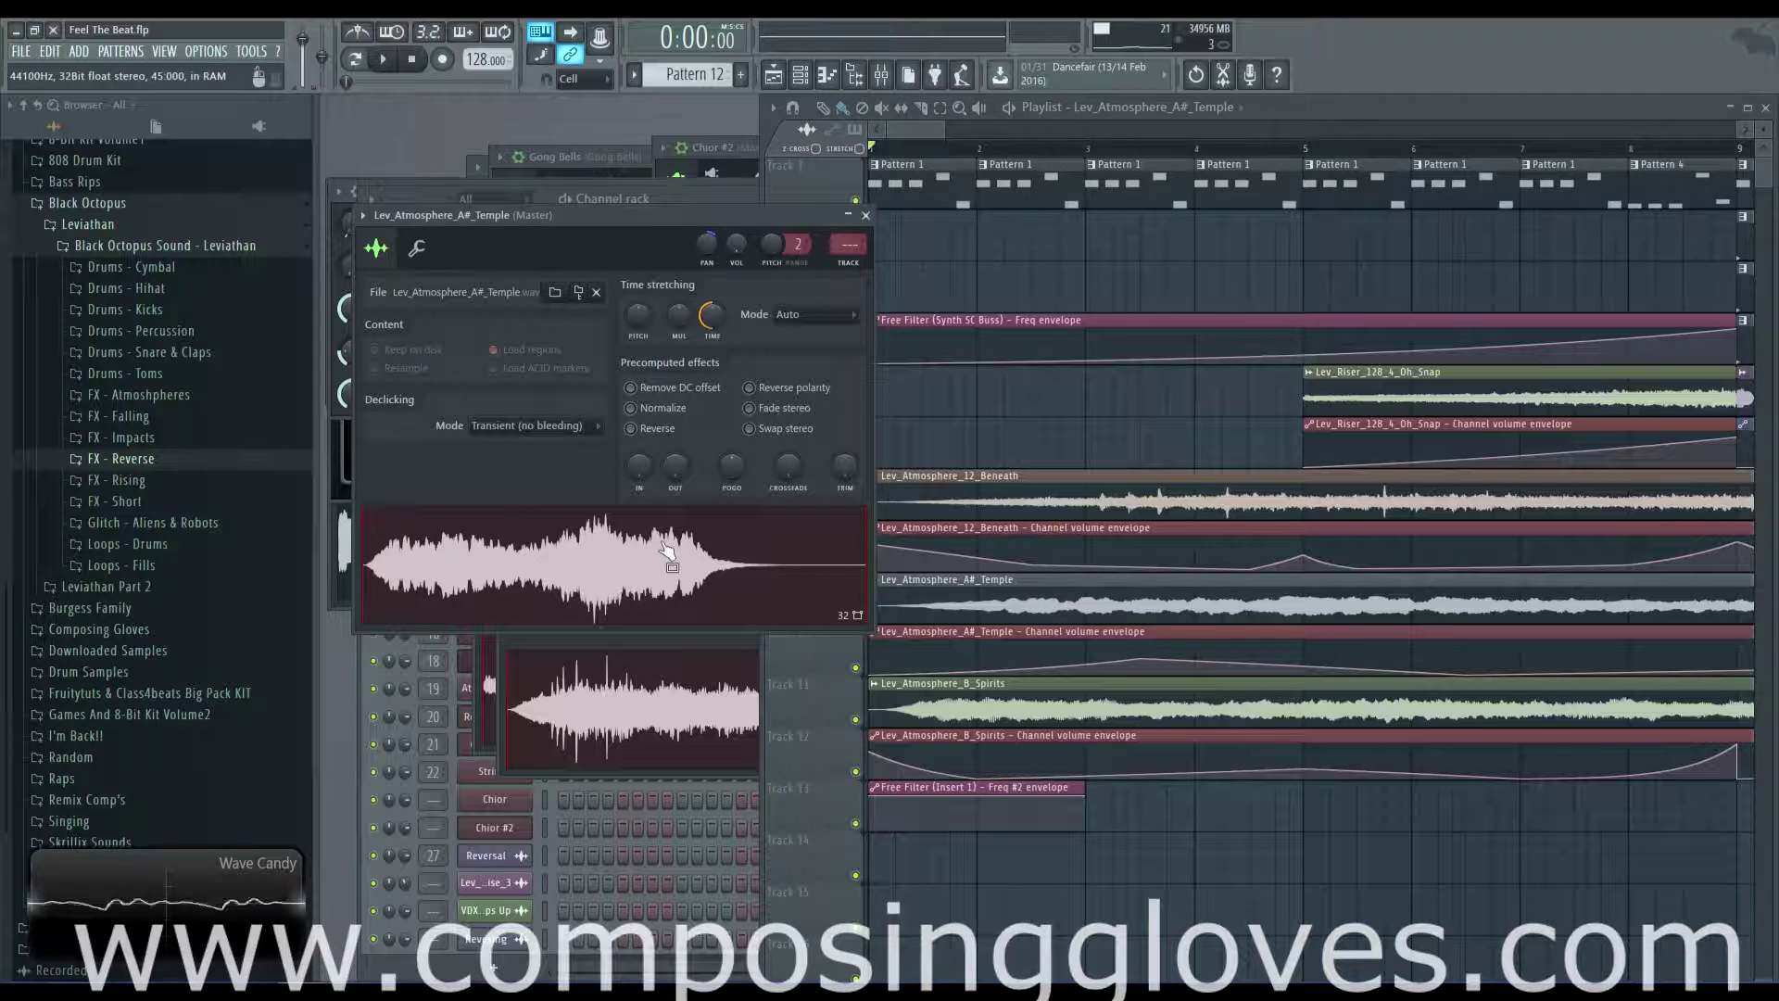
{"action": "left_click_drag", "start_coordinate": [590, 215], "coordinate": [678, 278]}
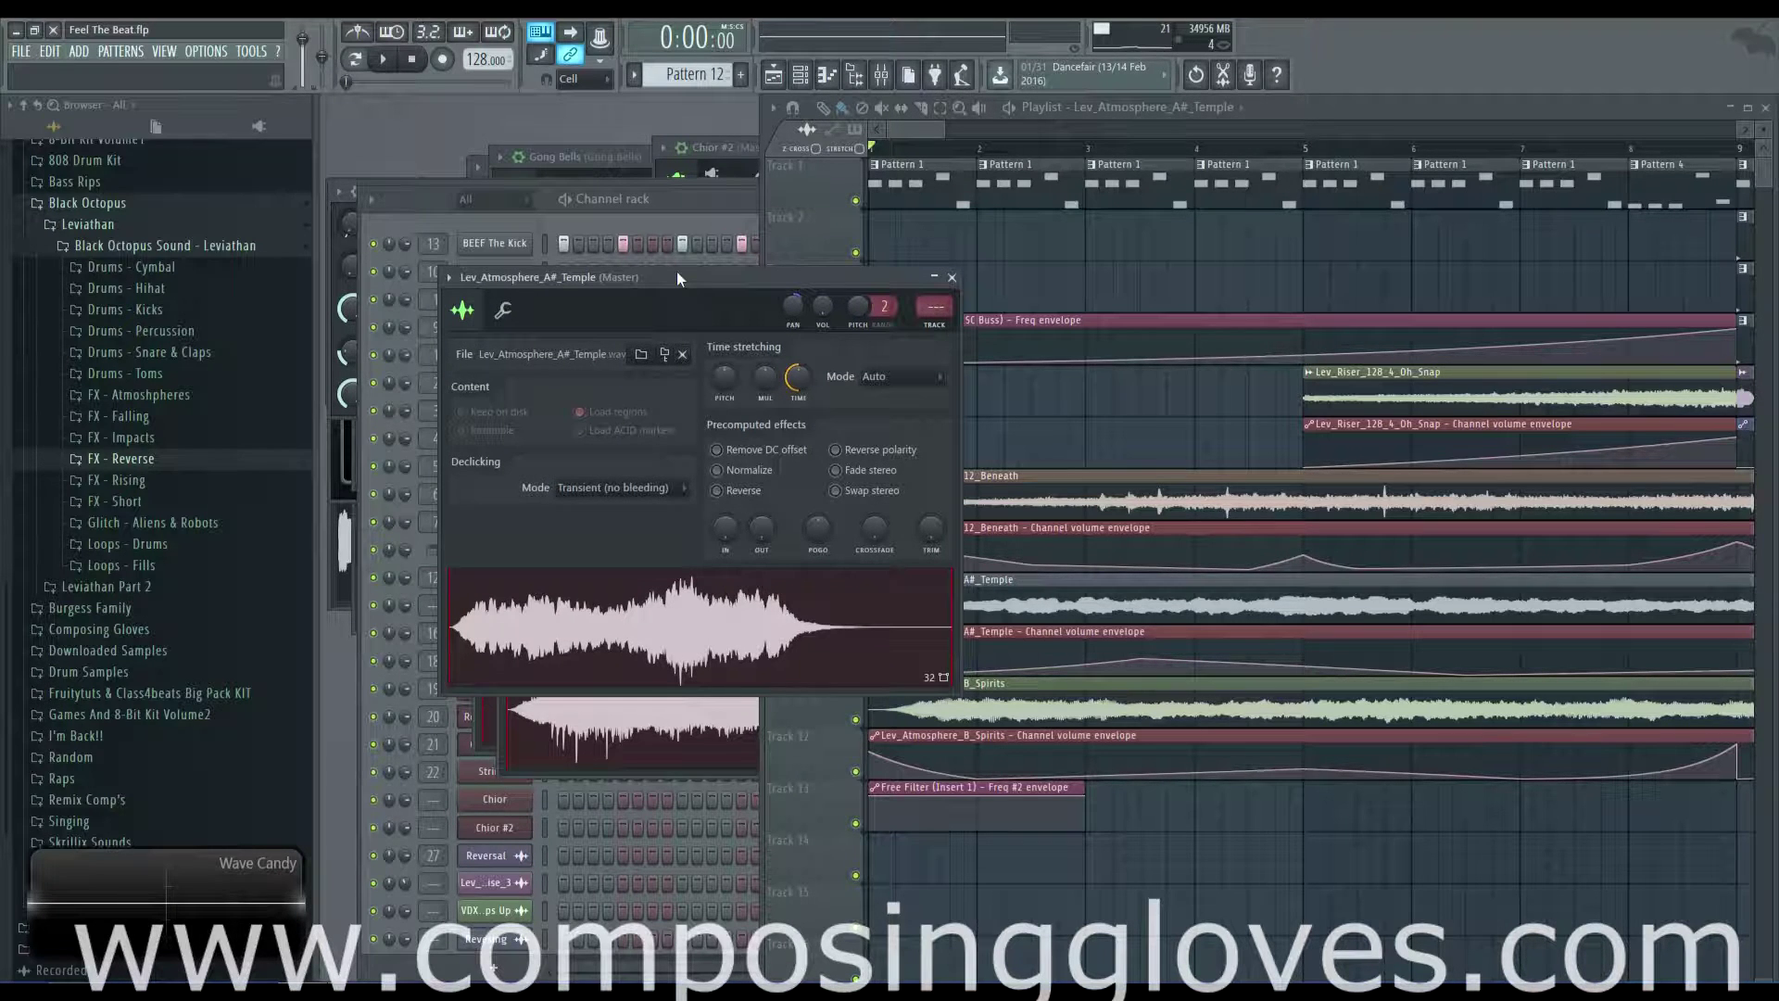
{"action": "double_click", "coordinate": [1097, 697]}
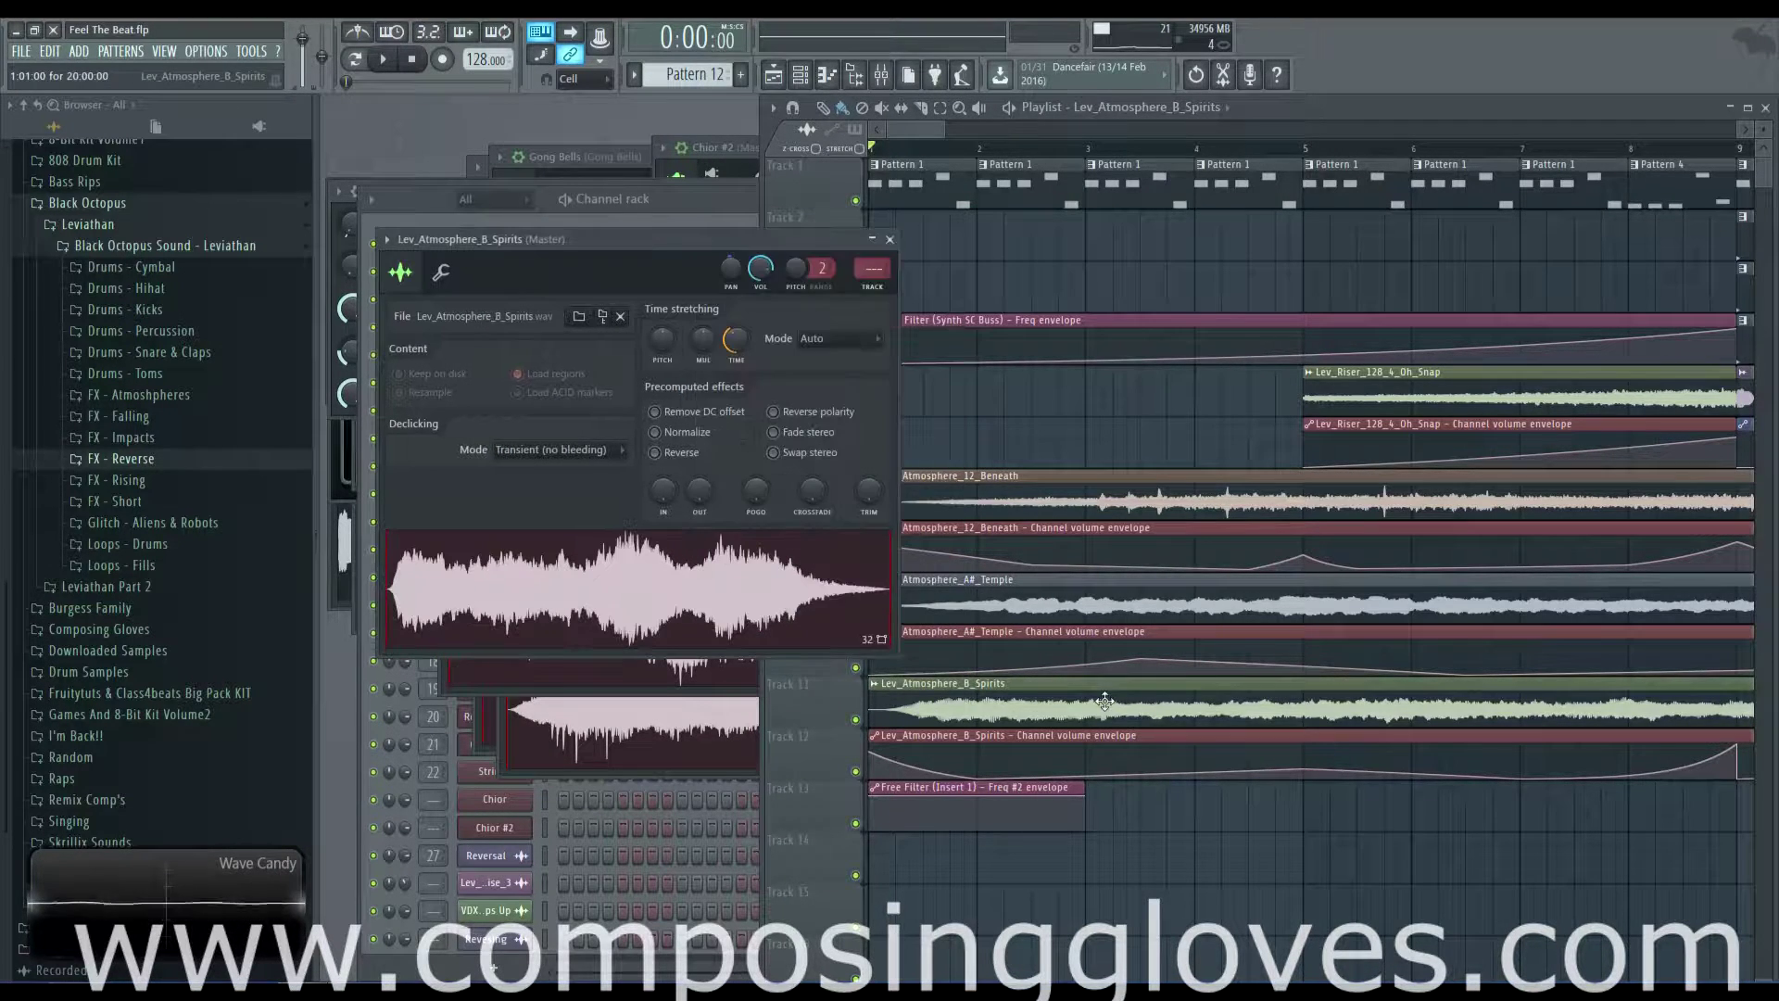
{"action": "left_click", "coordinate": [706, 598]}
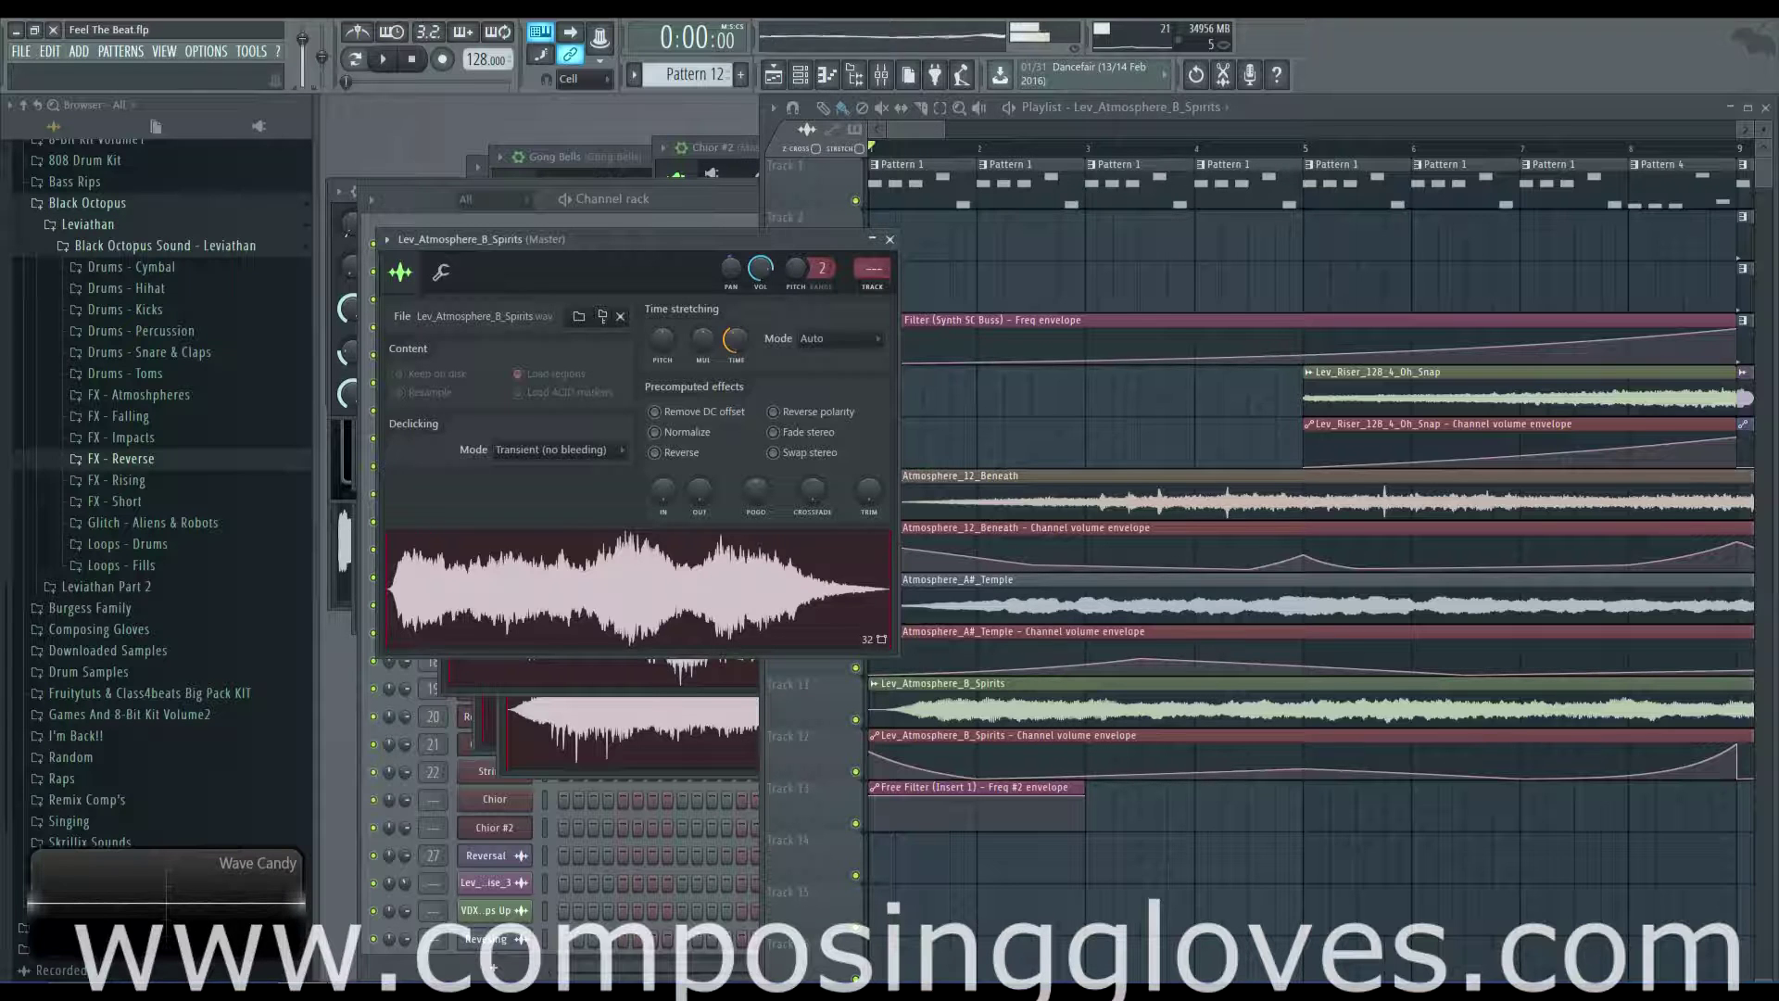
{"action": "double_click", "coordinate": [1043, 598]}
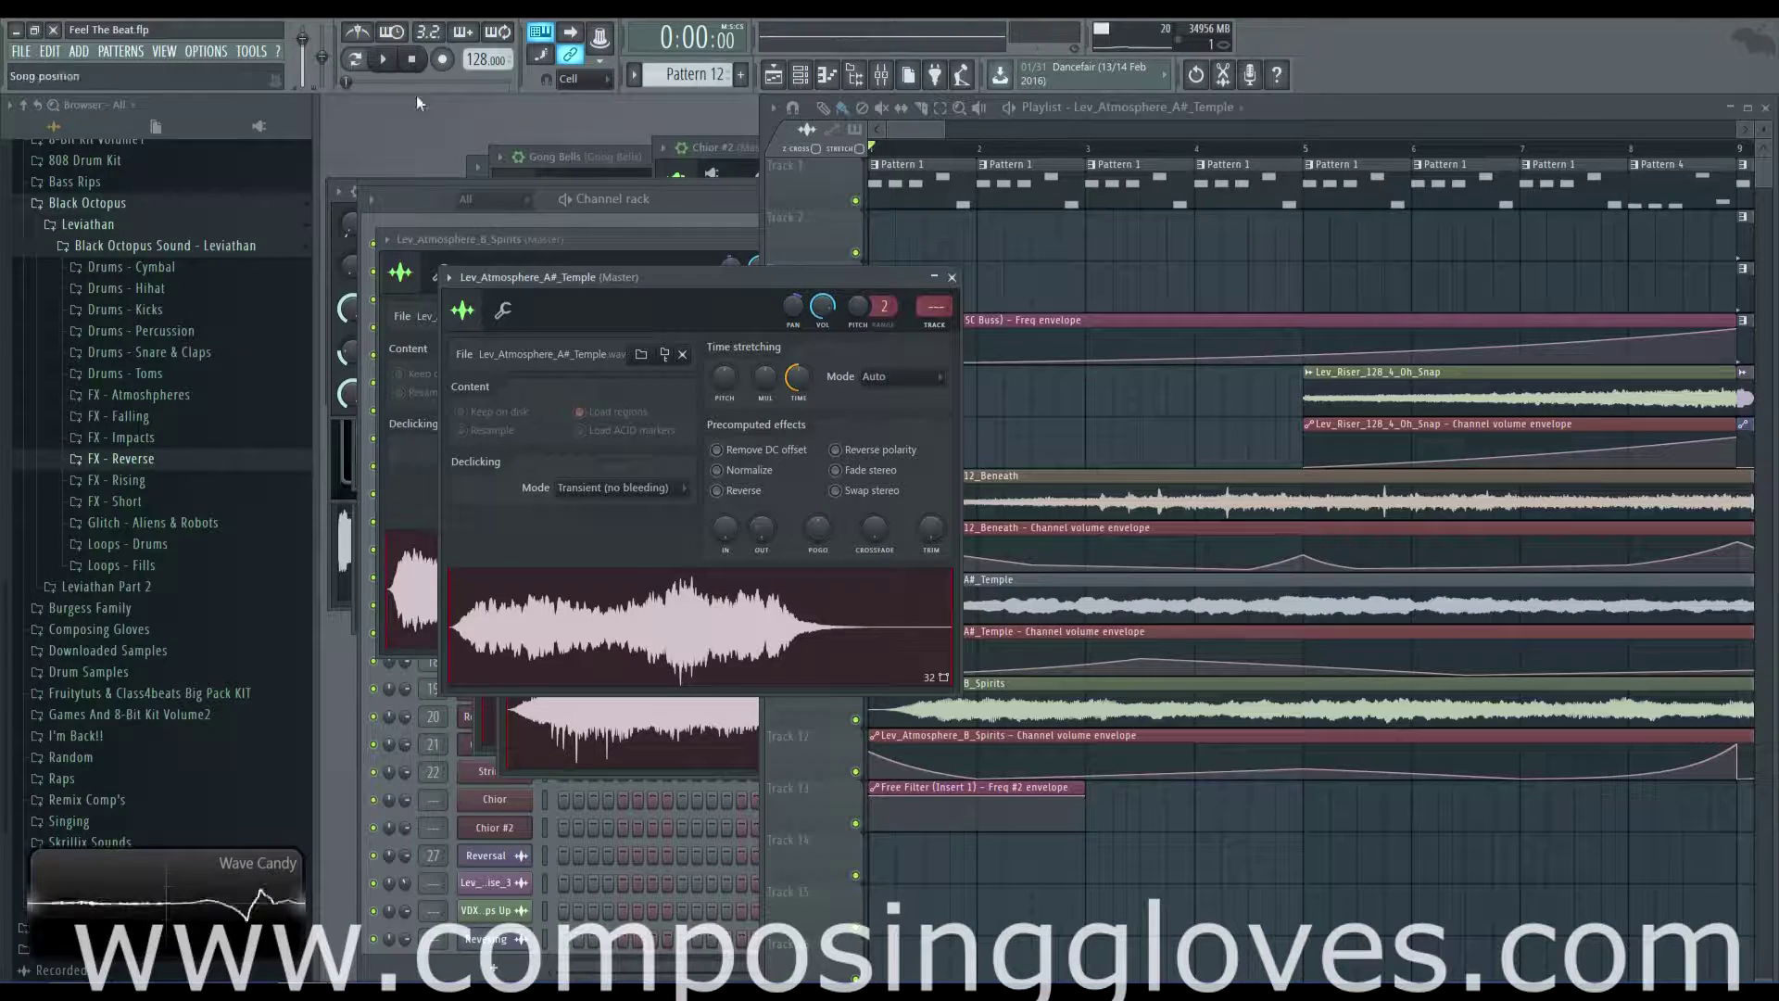
- Examine how the three Lev_Atmosphere clips and their volume envelopes run across the intro and the following section
{"action": "left_click", "coordinate": [886, 135]}
{"action": "scroll", "coordinate": [871, 243], "scroll_direction": "down", "scroll_amount": 4}
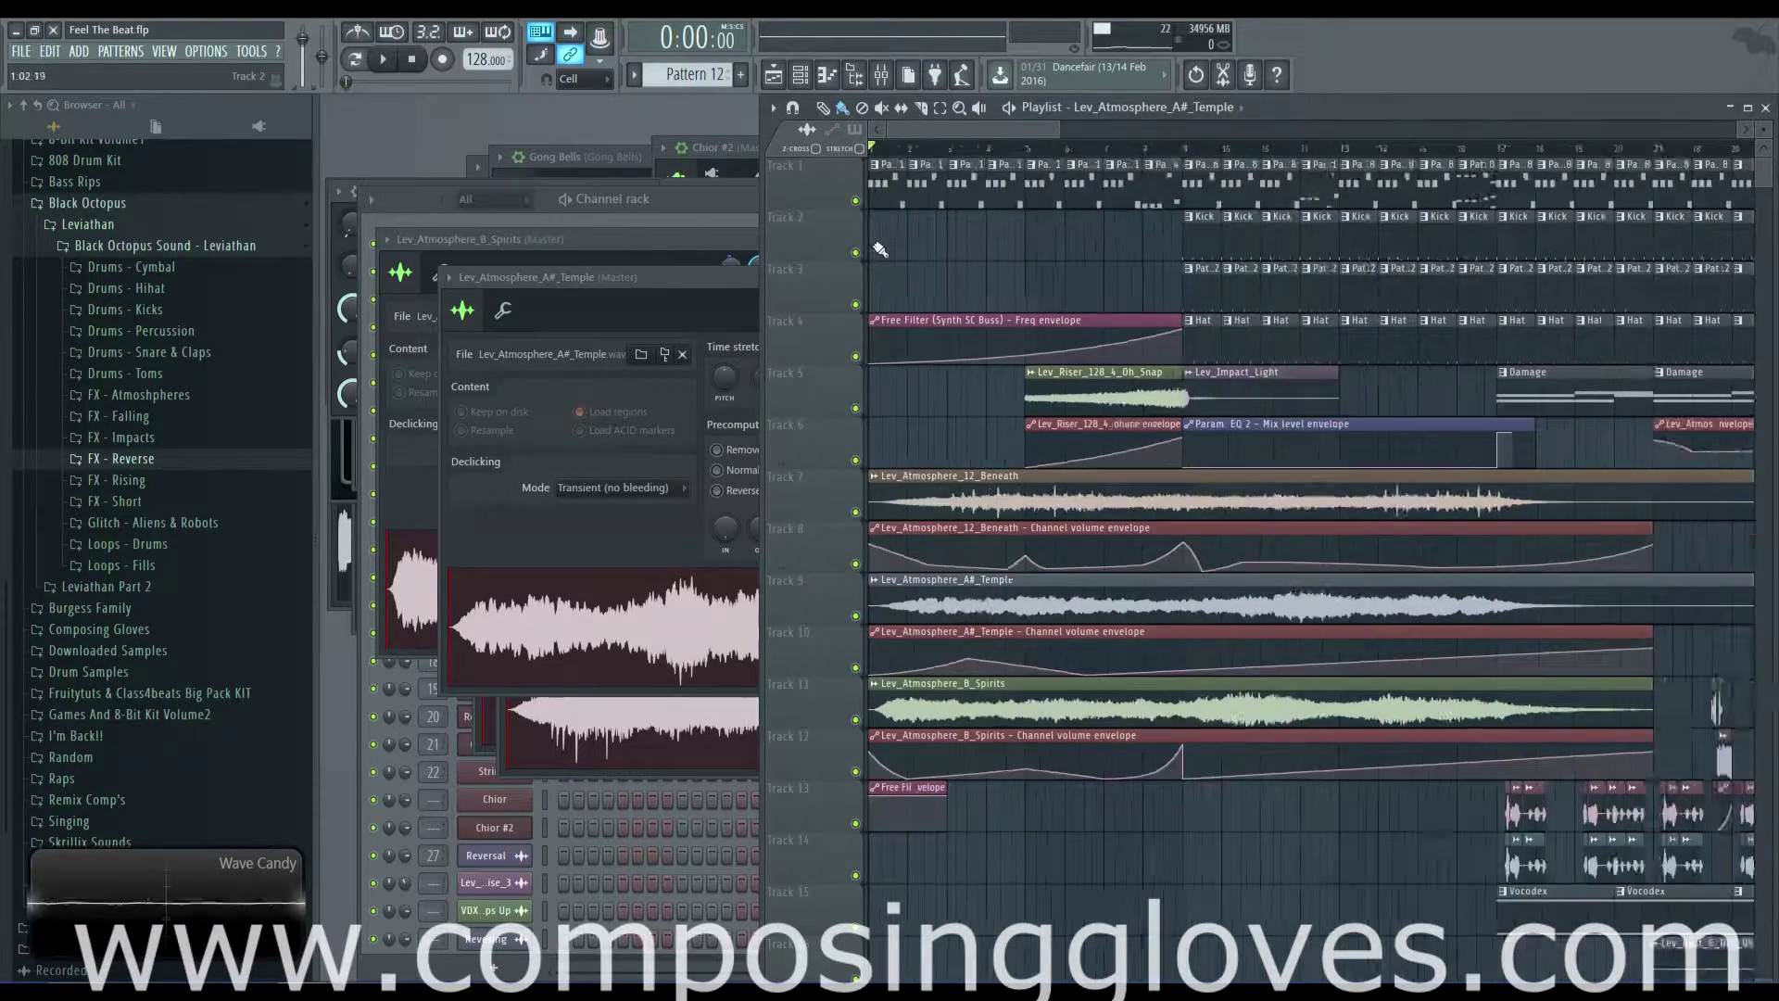
{"action": "scroll", "coordinate": [992, 389], "scroll_direction": "down", "scroll_amount": 2}
{"action": "scroll", "coordinate": [990, 425], "scroll_direction": "up", "scroll_amount": 5}
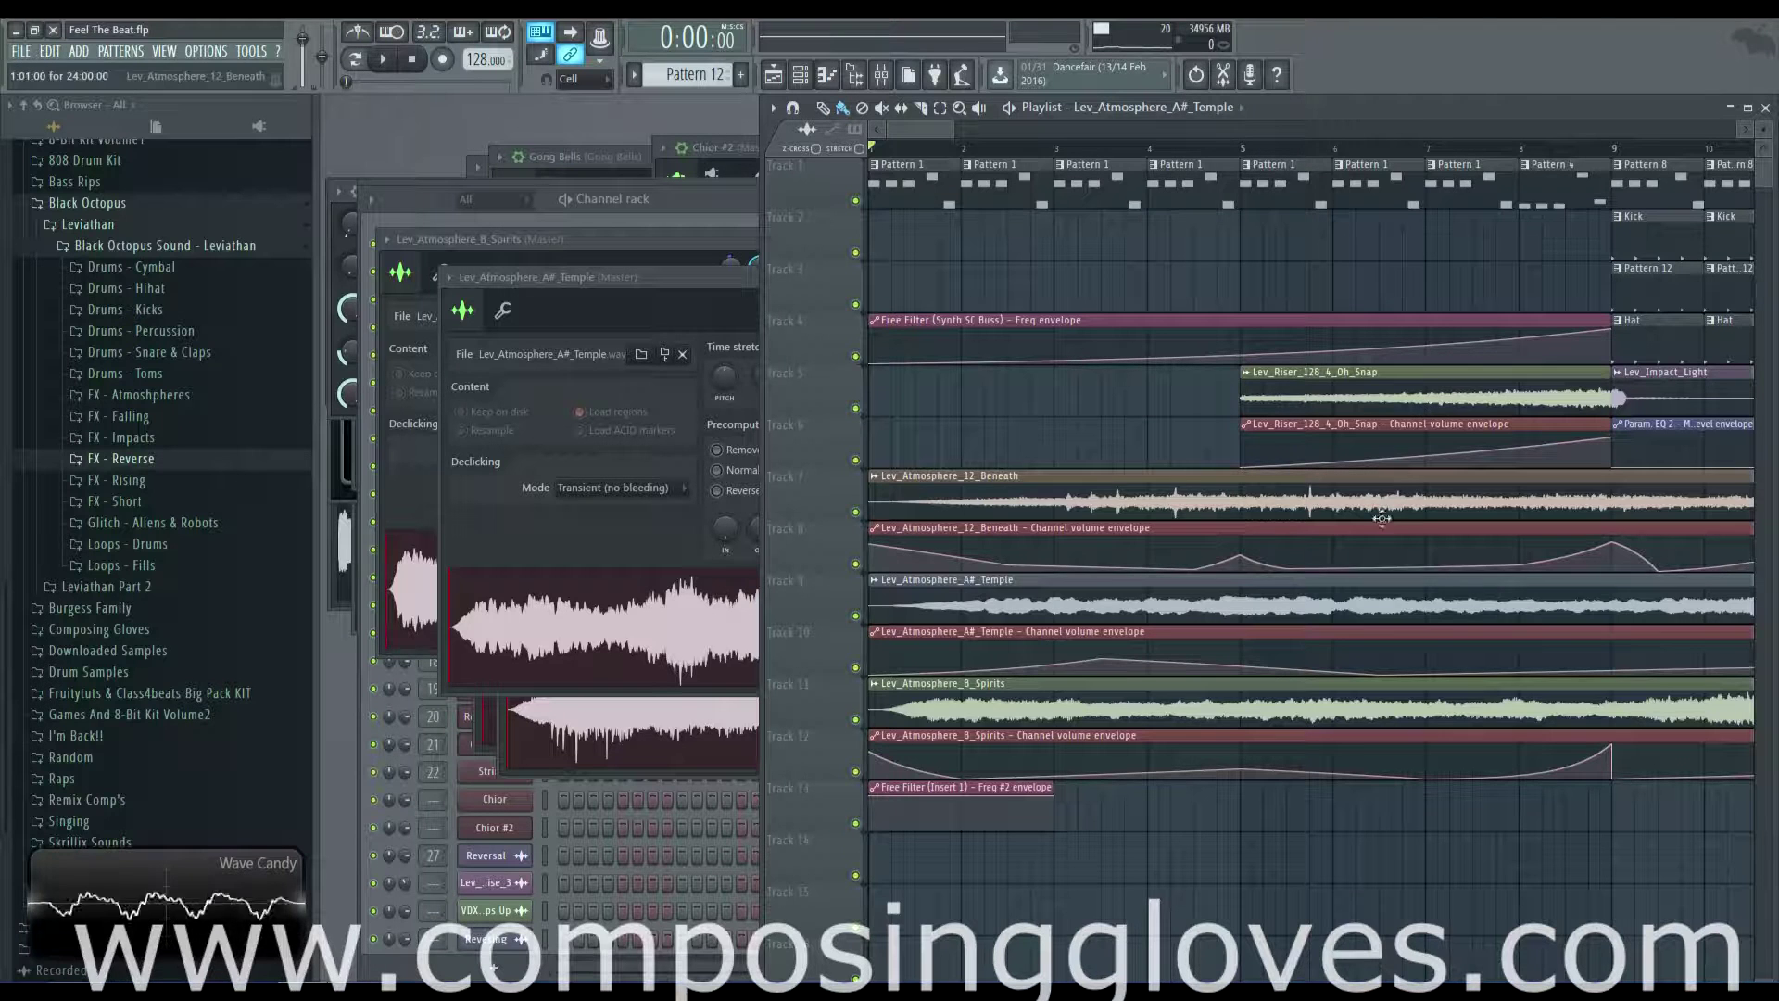
{"action": "left_click", "coordinate": [1270, 497]}
{"action": "left_click", "coordinate": [1218, 515]}
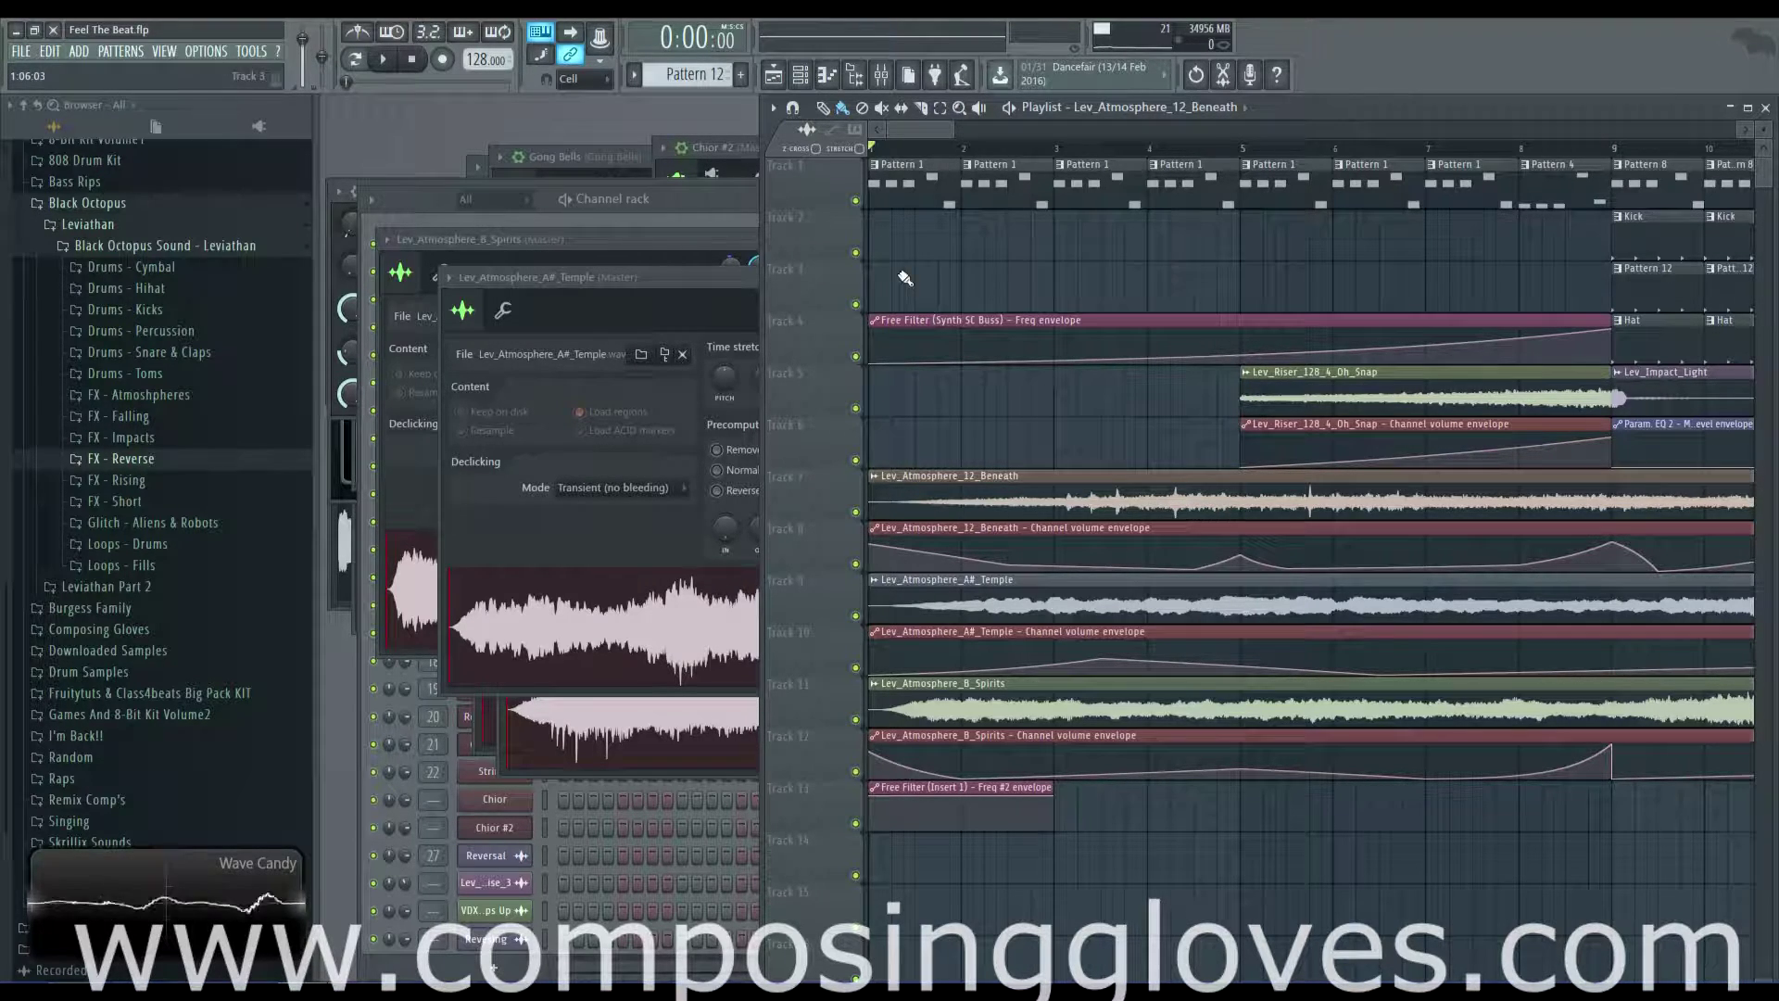
{"action": "scroll", "coordinate": [1161, 452], "scroll_direction": "down", "scroll_amount": 5}
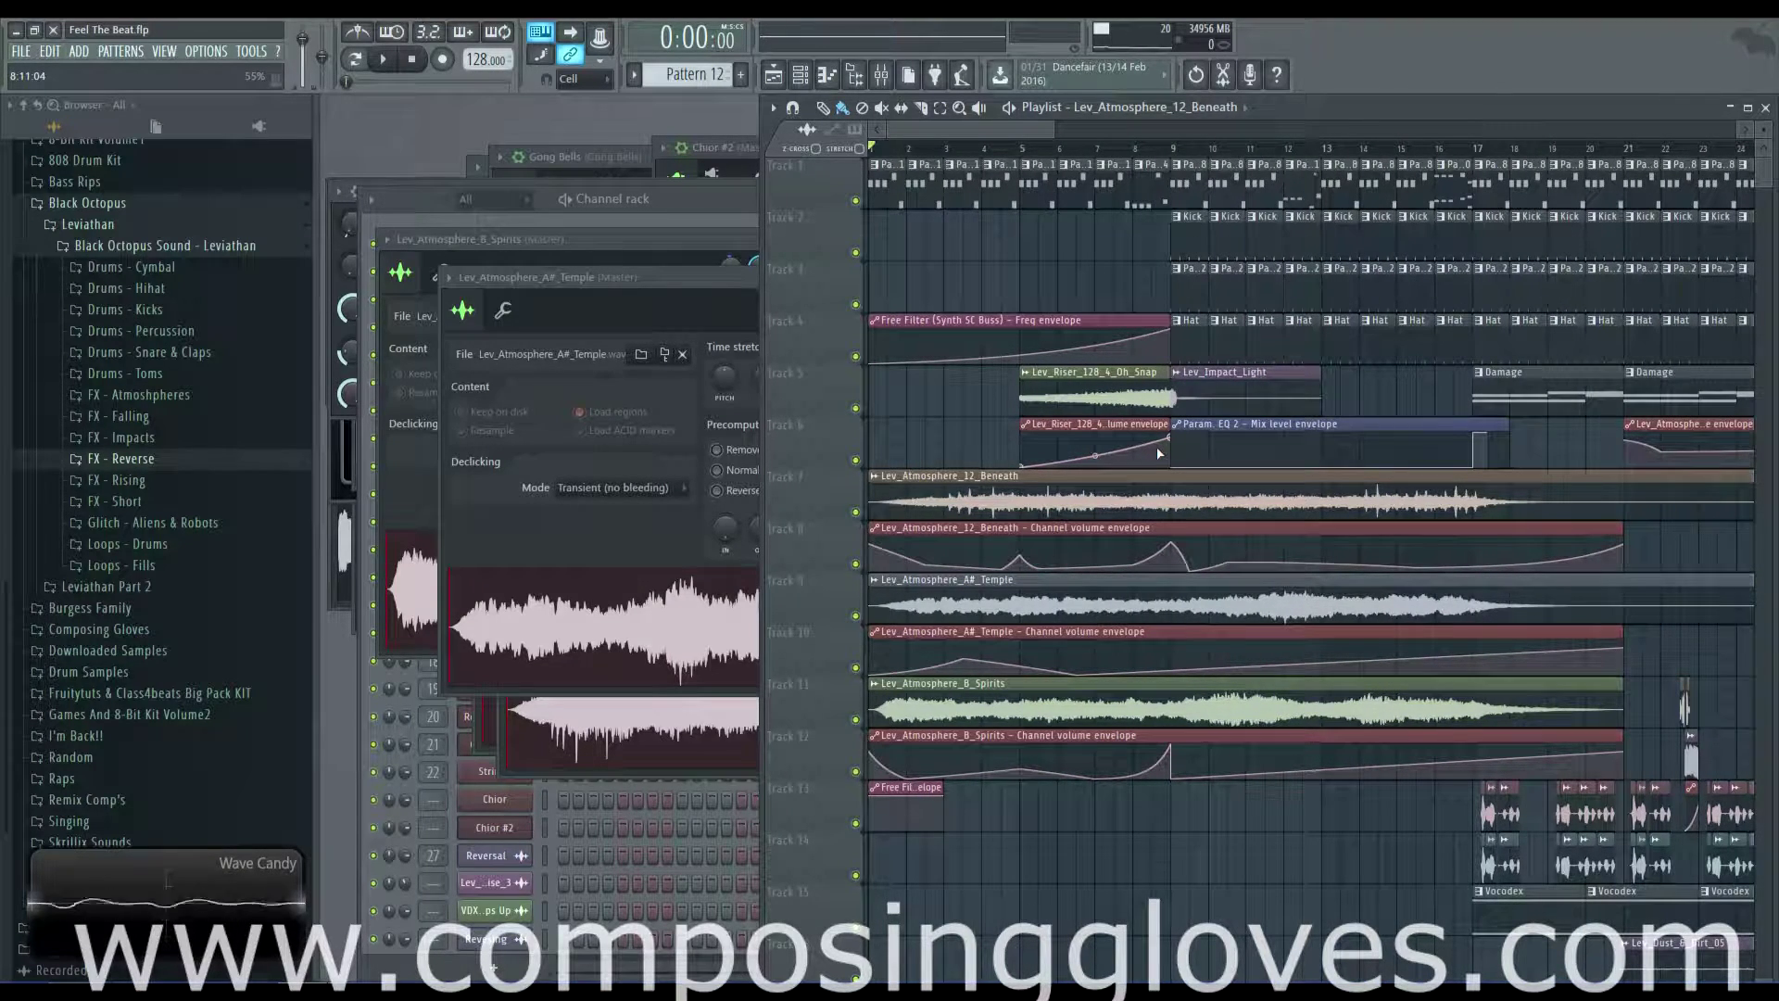
{"action": "left_click", "coordinate": [922, 501]}
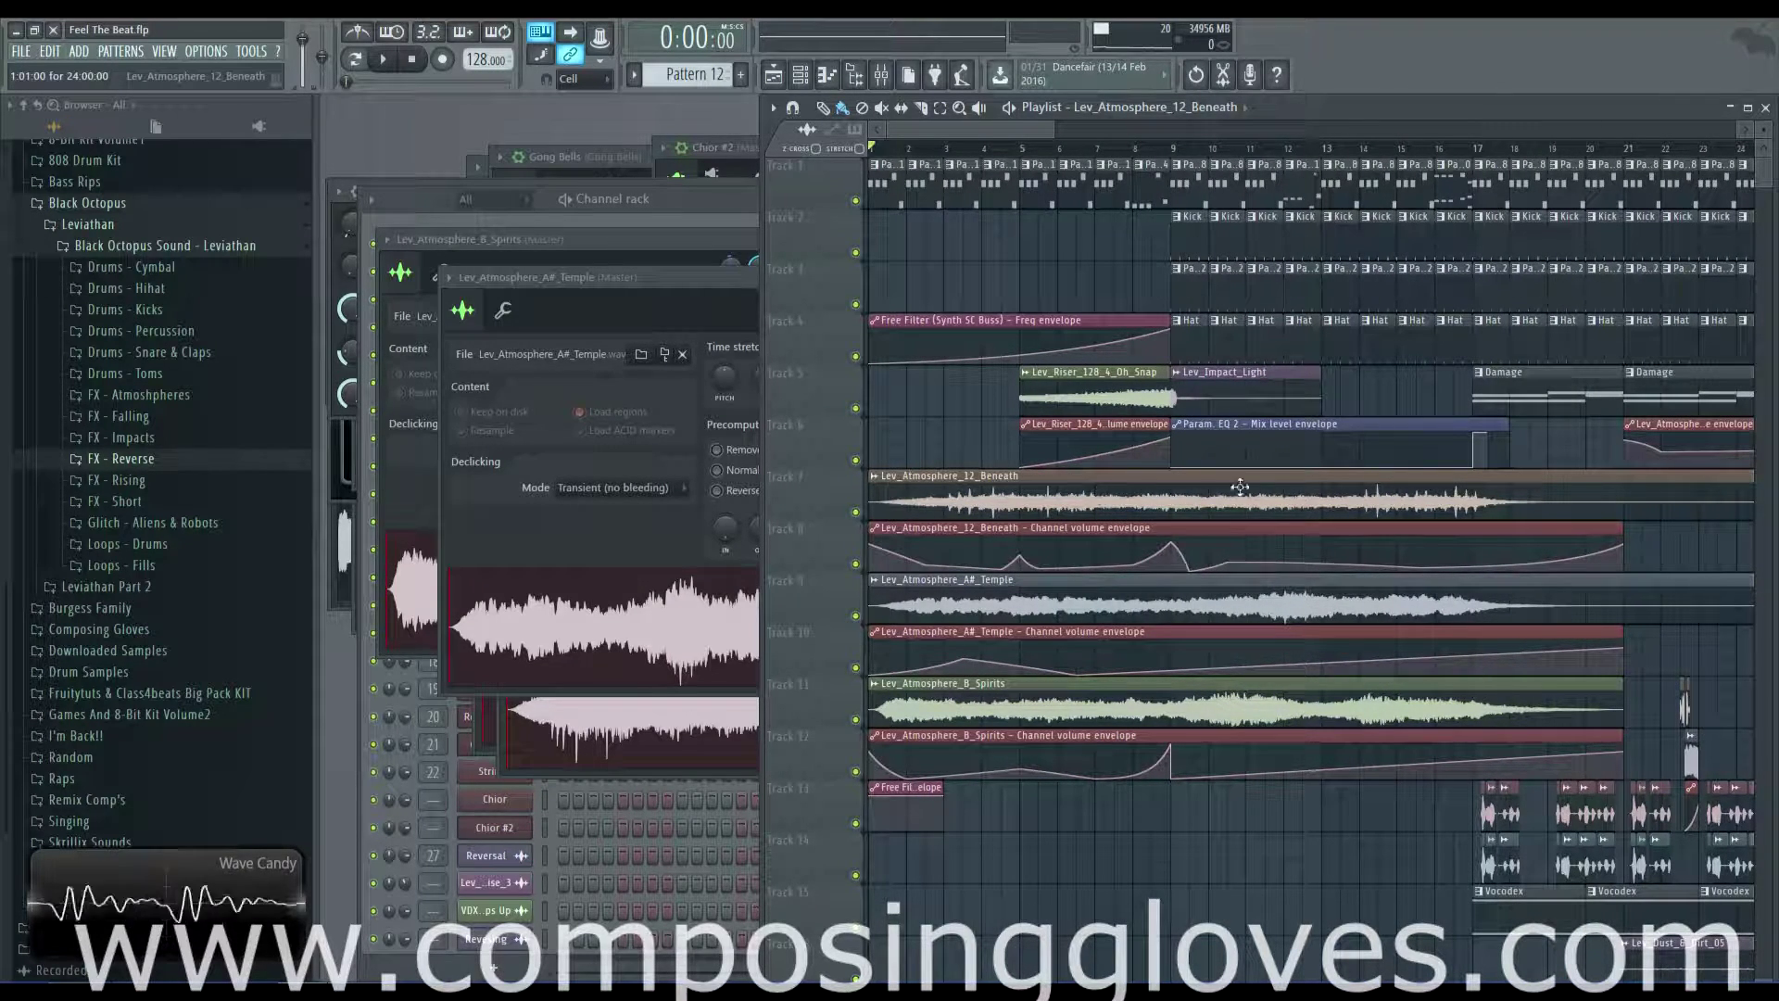
{"action": "left_click", "coordinate": [1112, 707]}
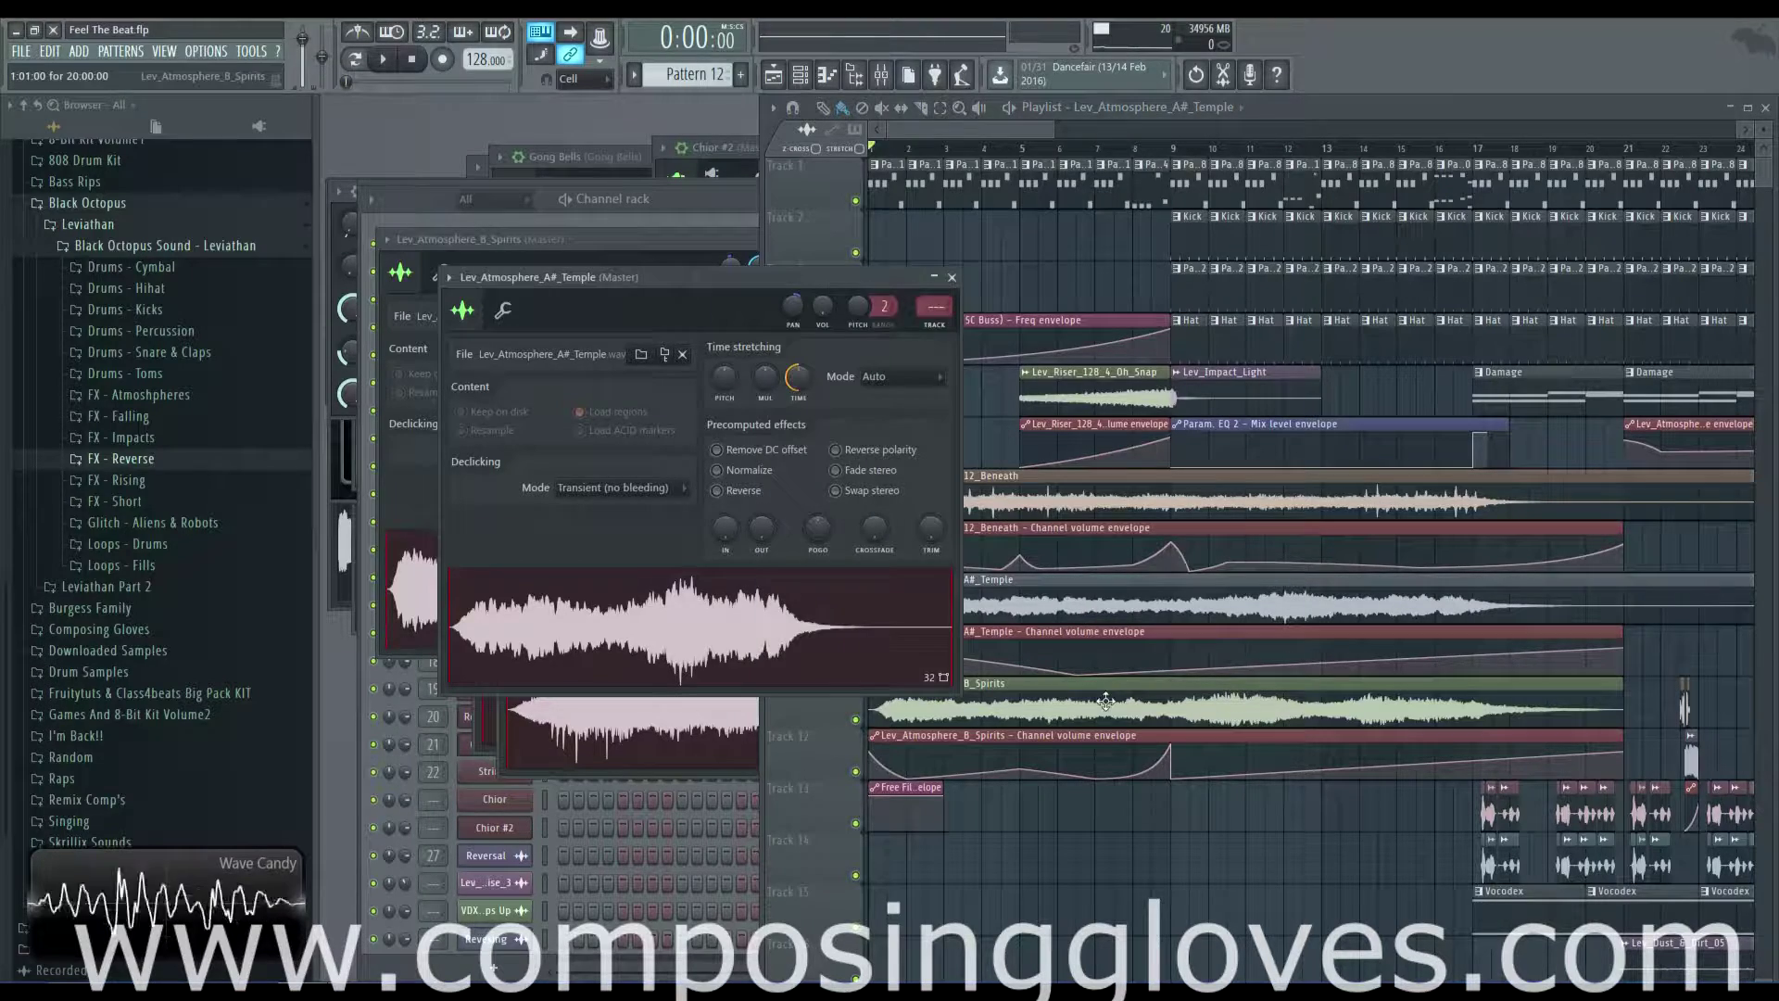
- Open the Lev_Atmosphere_12_Beneath channel settings, look through the Leviathan pack's FX - Atmoshpheres samples and return to the playlist
{"action": "left_click", "coordinate": [1082, 488]}
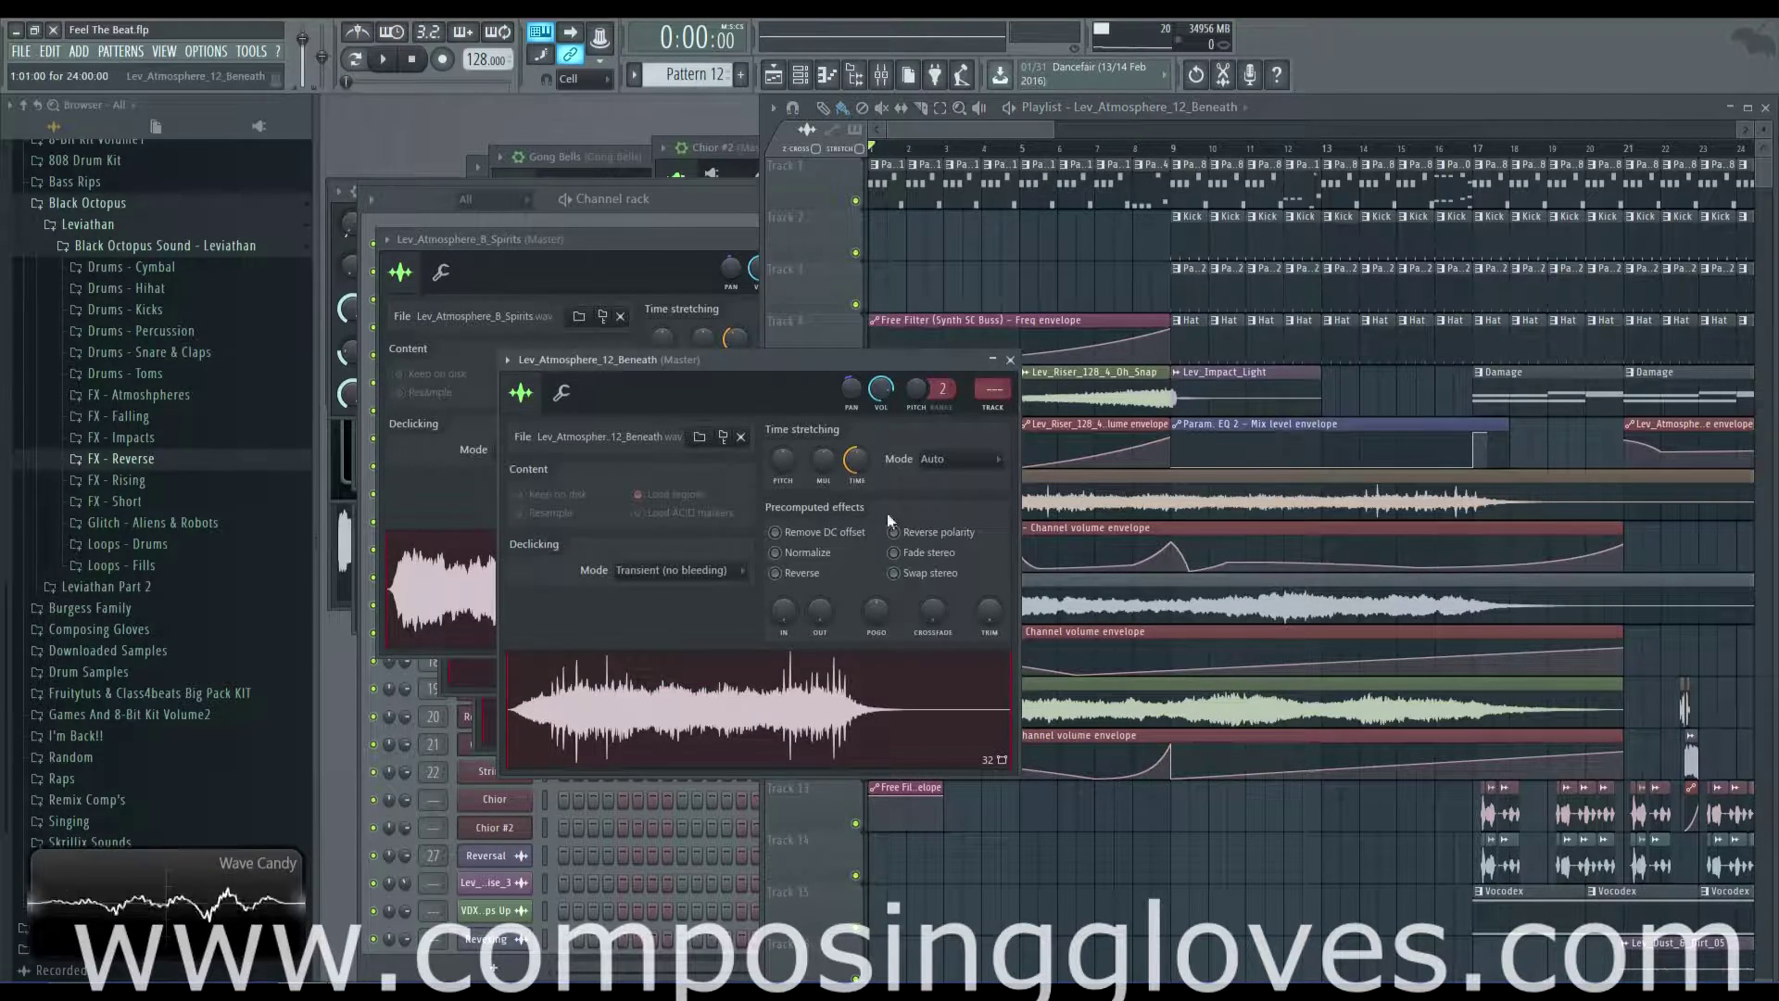
{"action": "key", "text": "F6"}
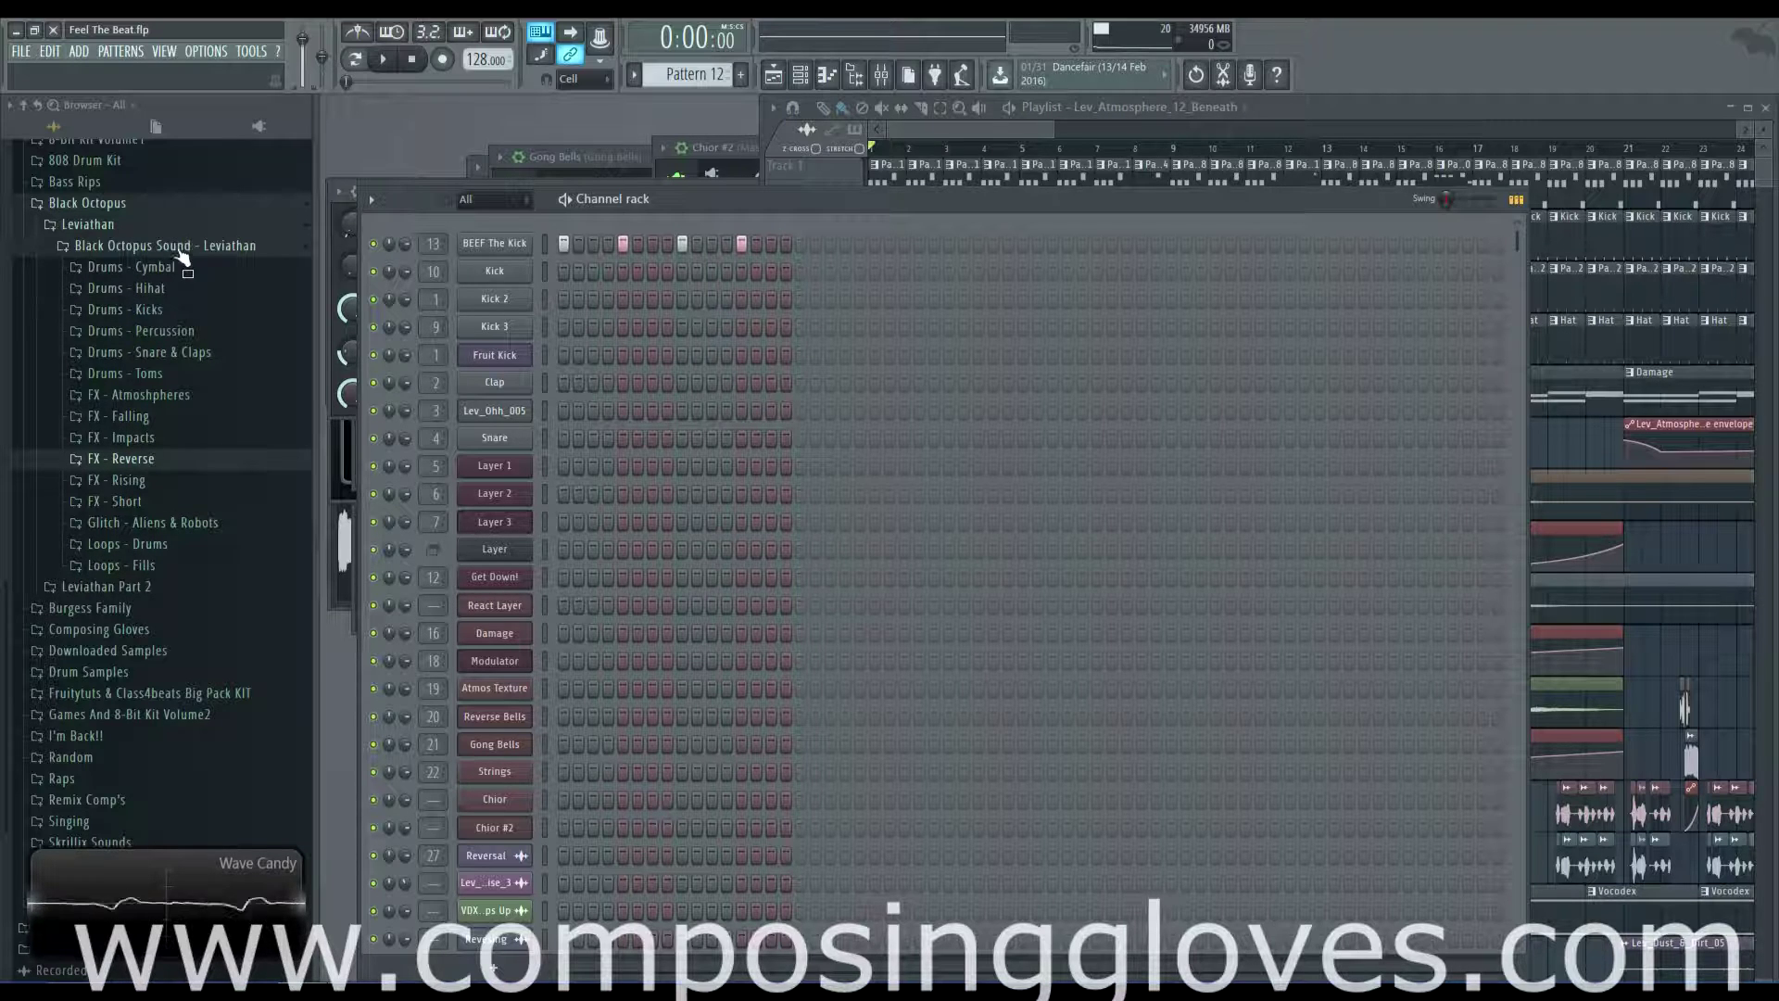
{"action": "left_click", "coordinate": [168, 396]}
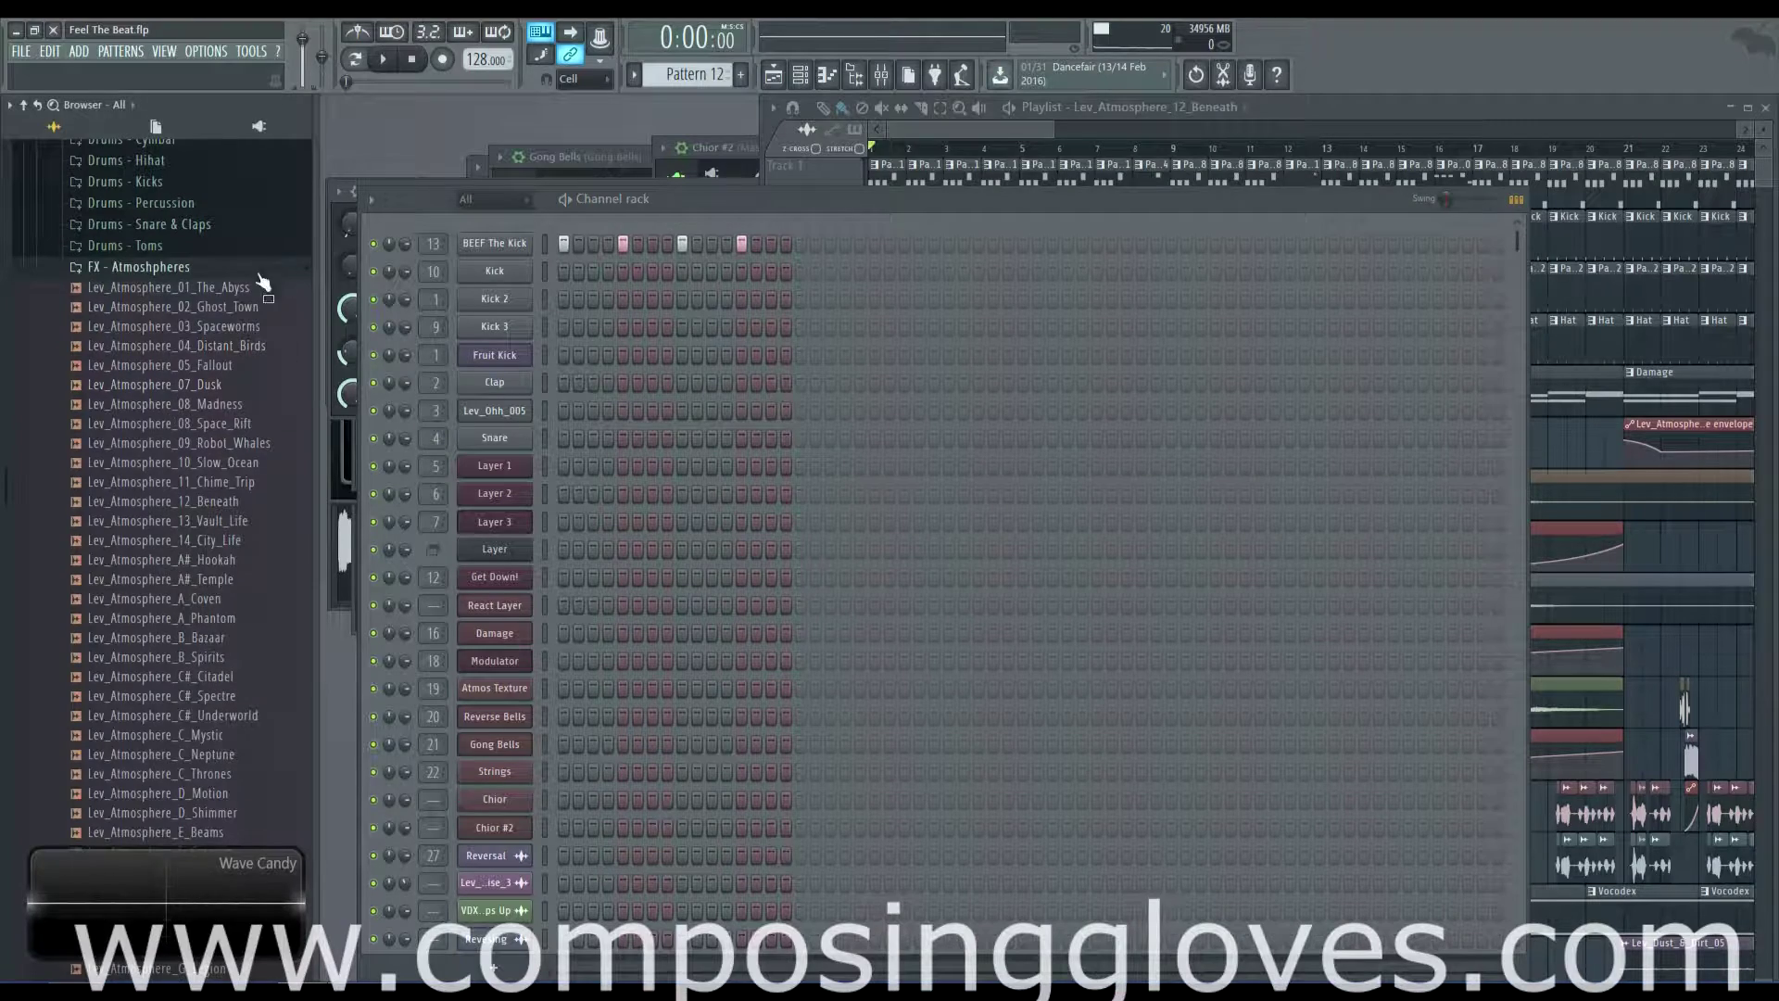
{"action": "left_click", "coordinate": [188, 268]}
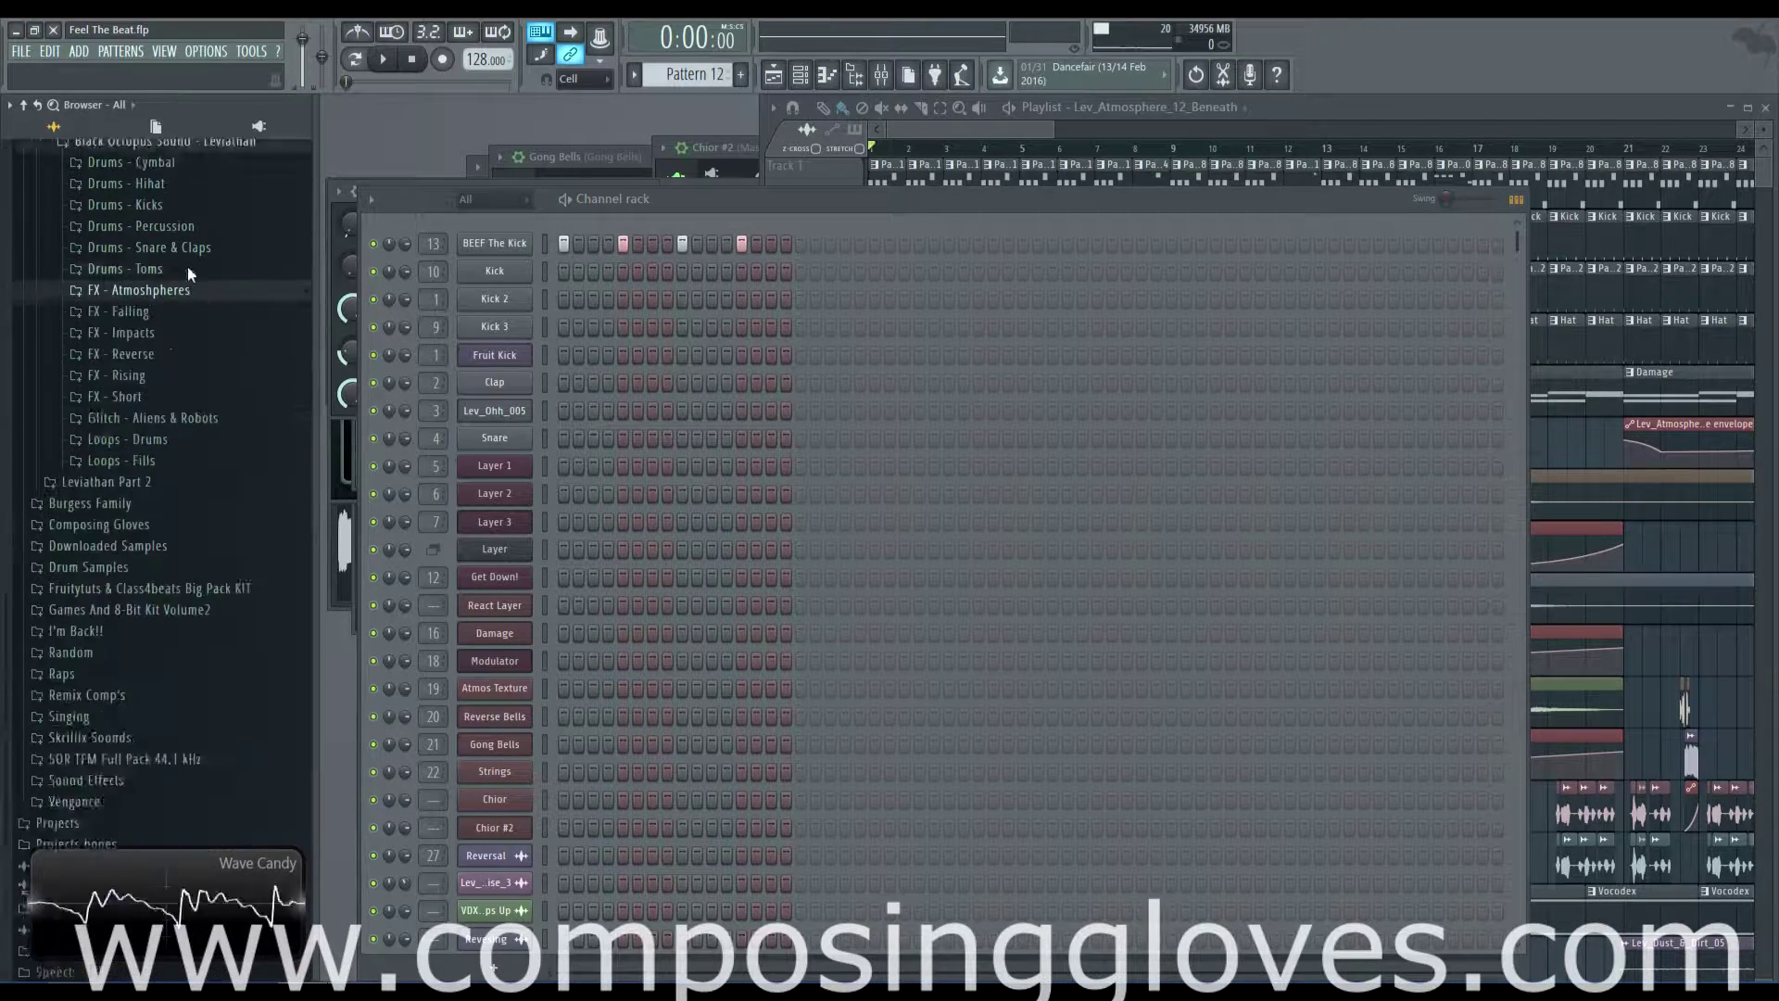
{"action": "left_click", "coordinate": [155, 358]}
{"action": "left_click", "coordinate": [927, 139]}
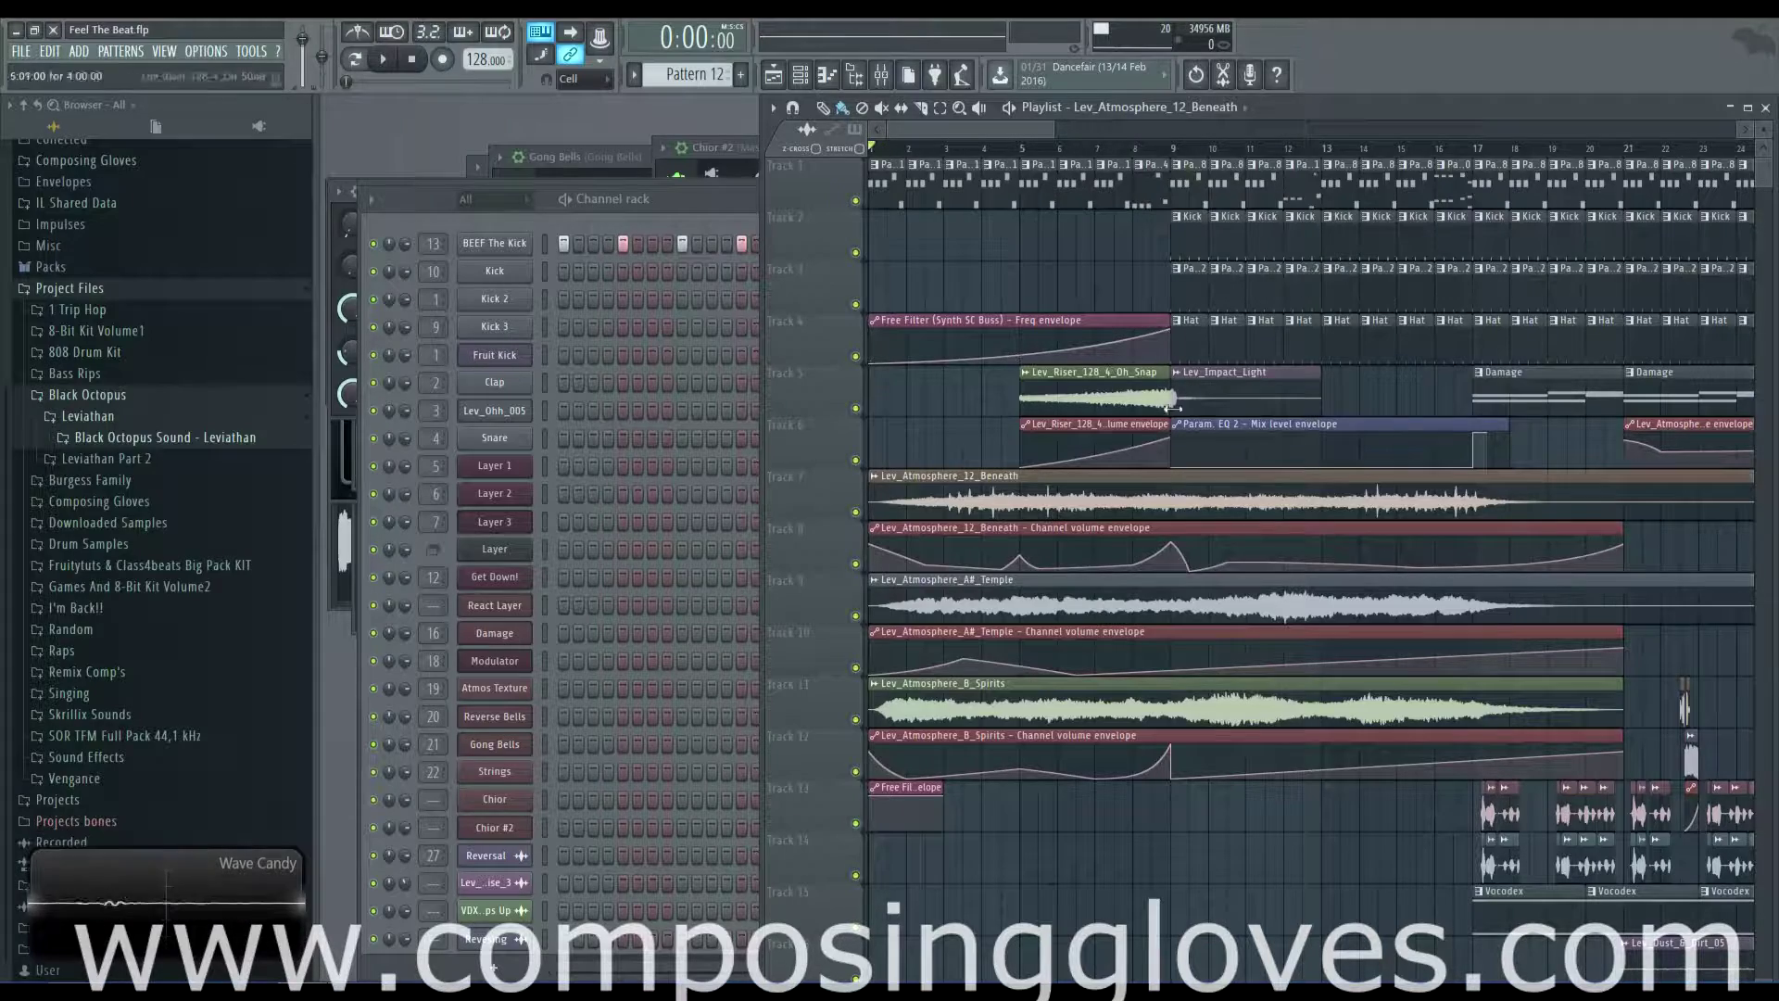
{"action": "key", "text": "super"}
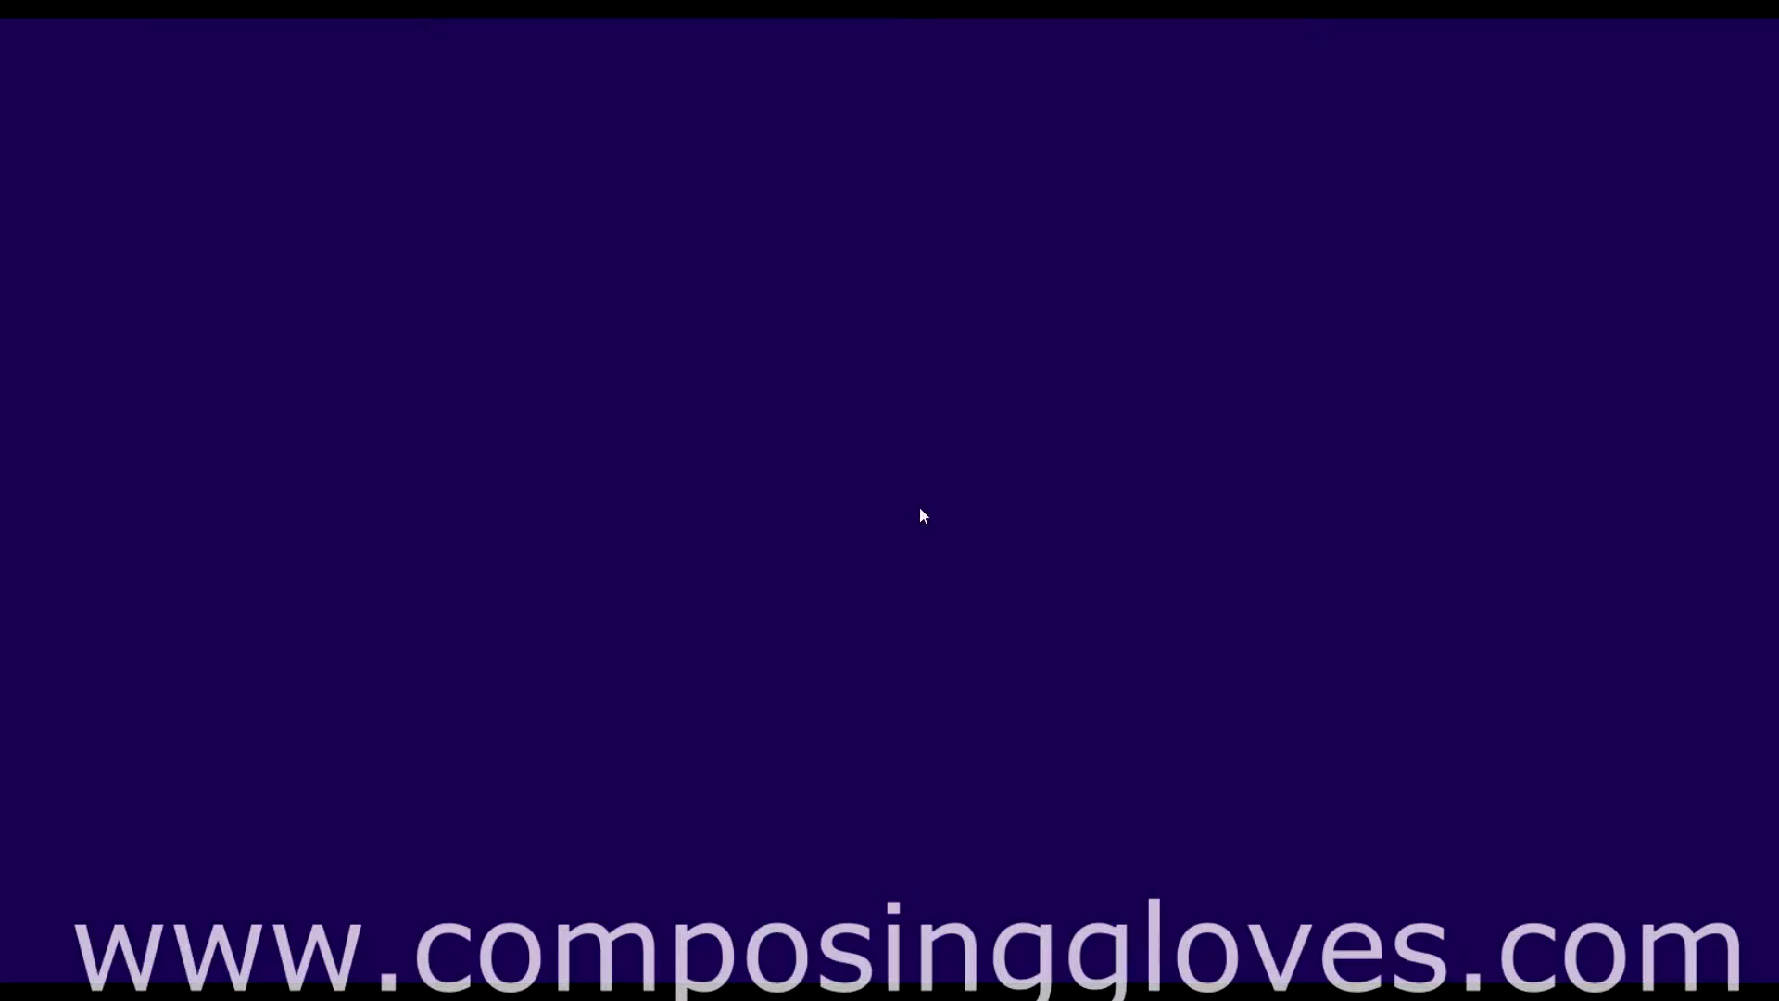
{"action": "key", "text": "super"}
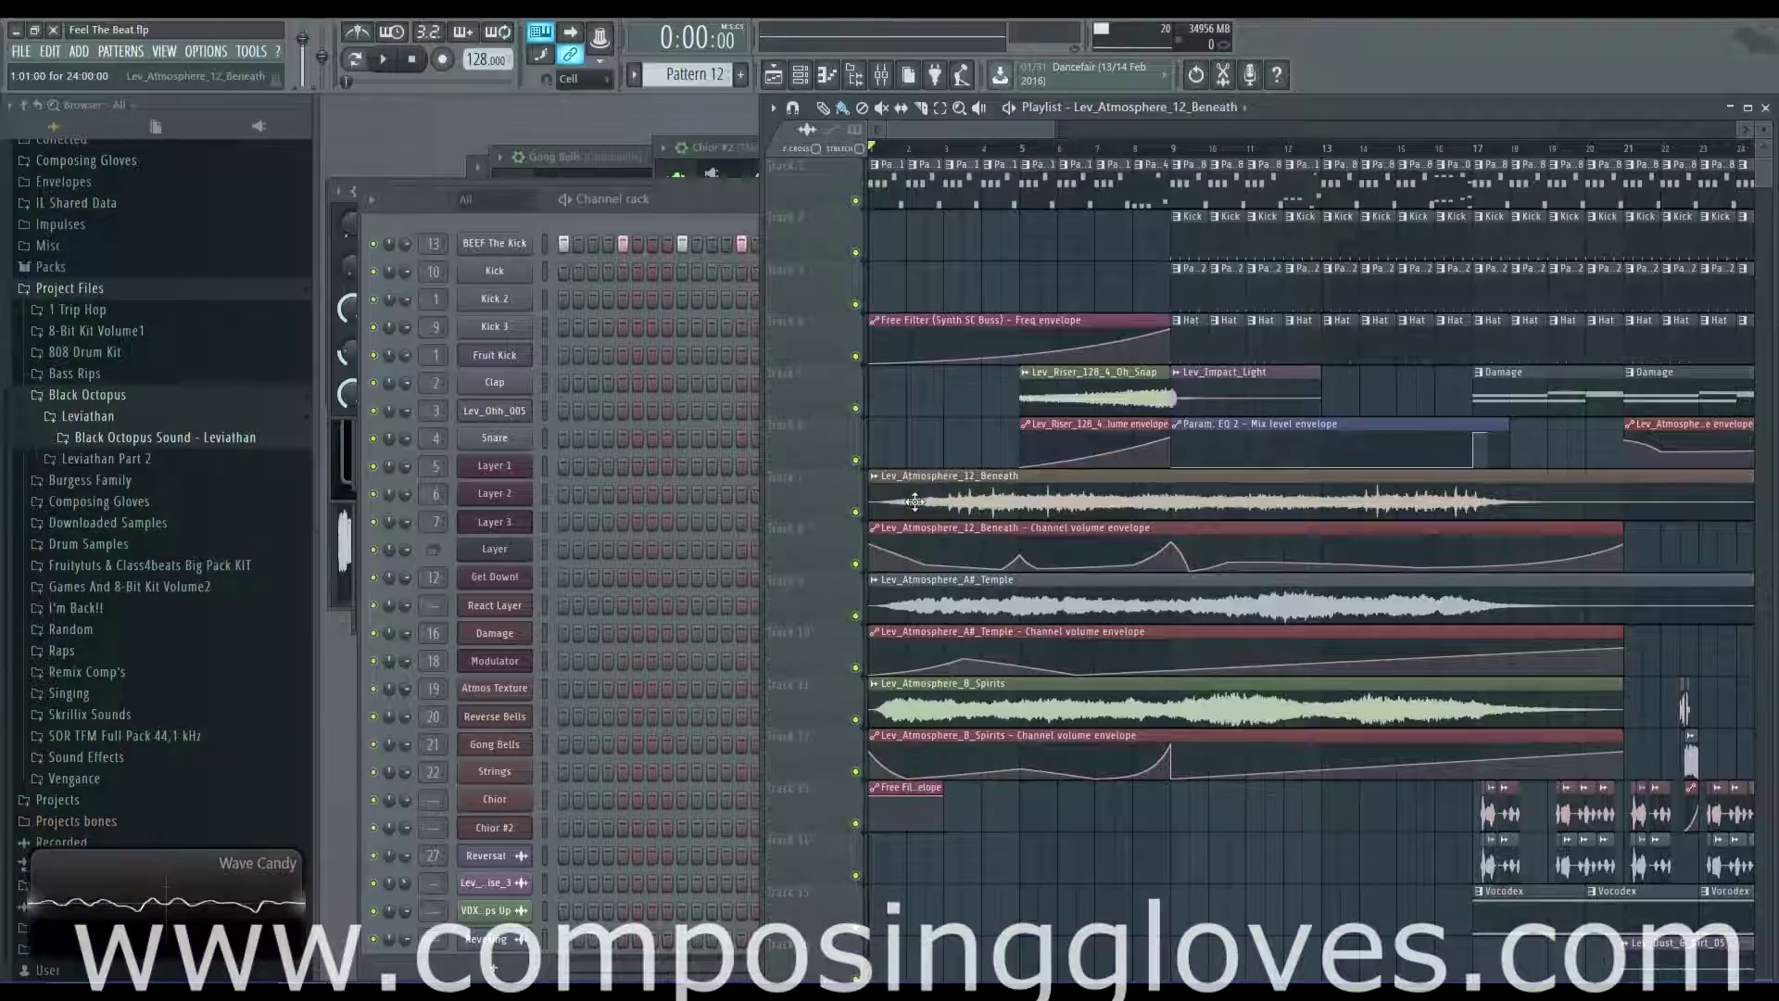
- Solo tracks 7 to 12 with the three Lev_Atmosphere clips and their volume envelopes, and play them from the song's start
{"action": "right_click", "coordinate": [856, 515]}
{"action": "left_click_drag", "start_coordinate": [857, 564], "coordinate": [856, 771]}
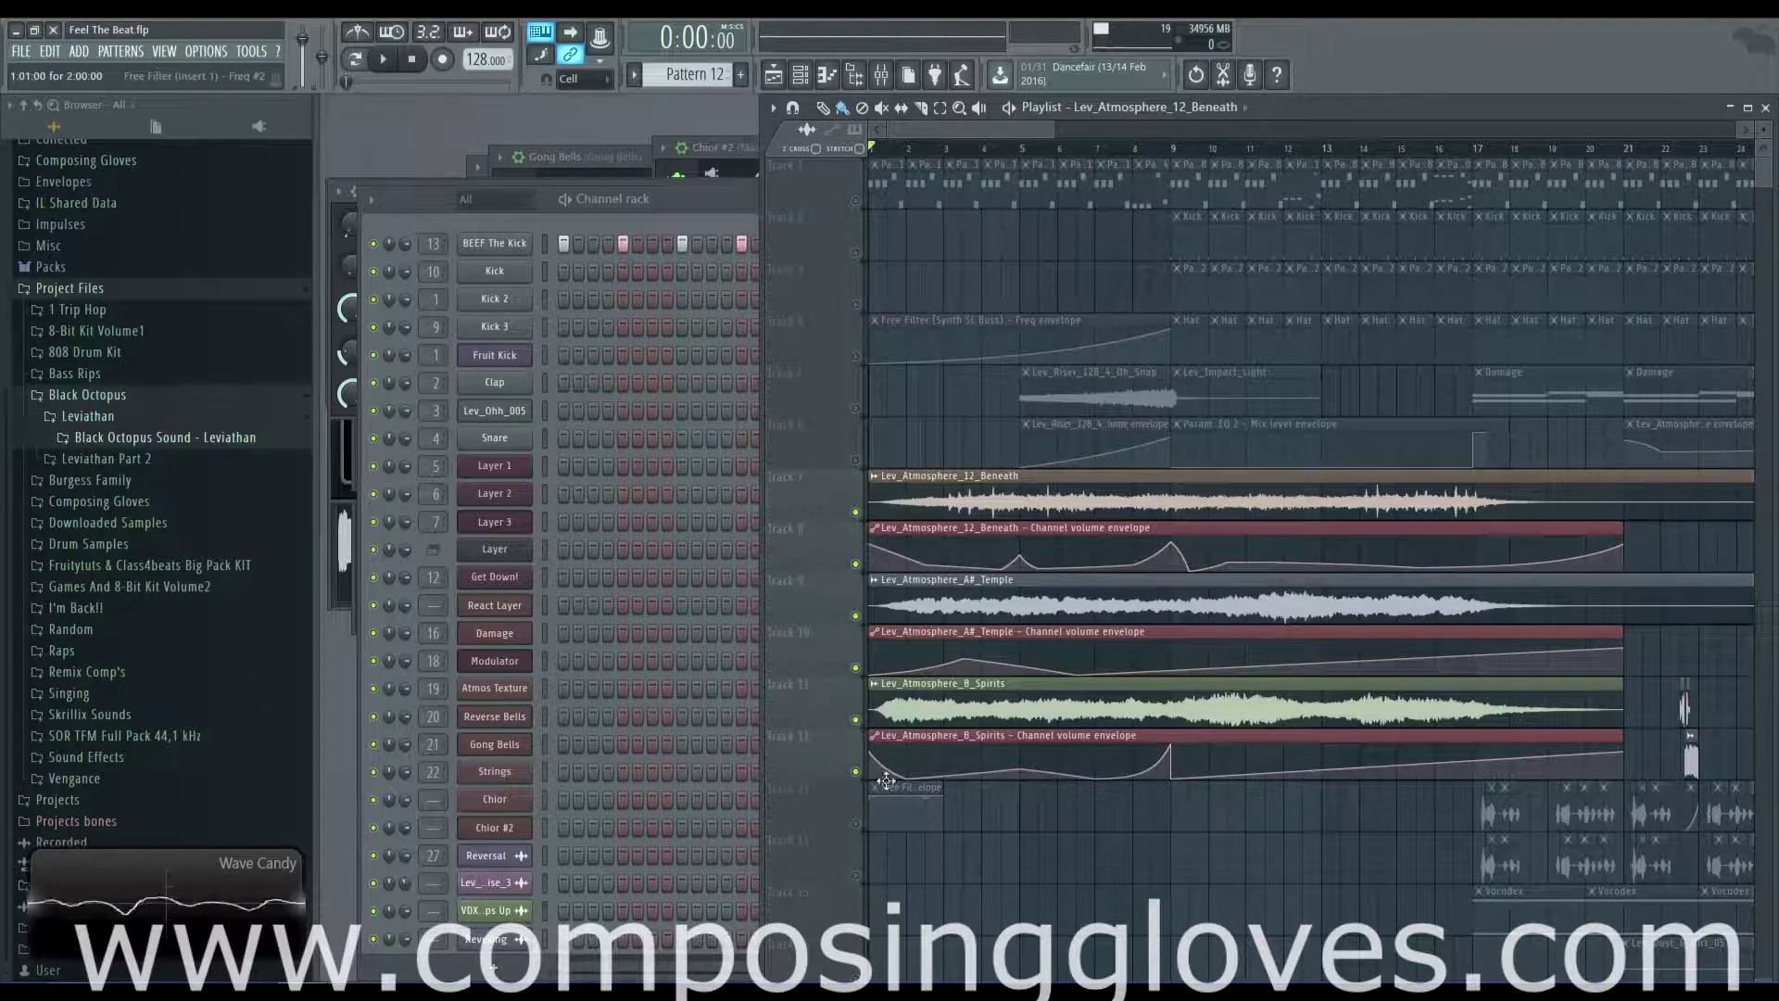
{"action": "scroll", "coordinate": [1121, 301], "scroll_direction": "up", "scroll_amount": 3, "text": "ctrl"}
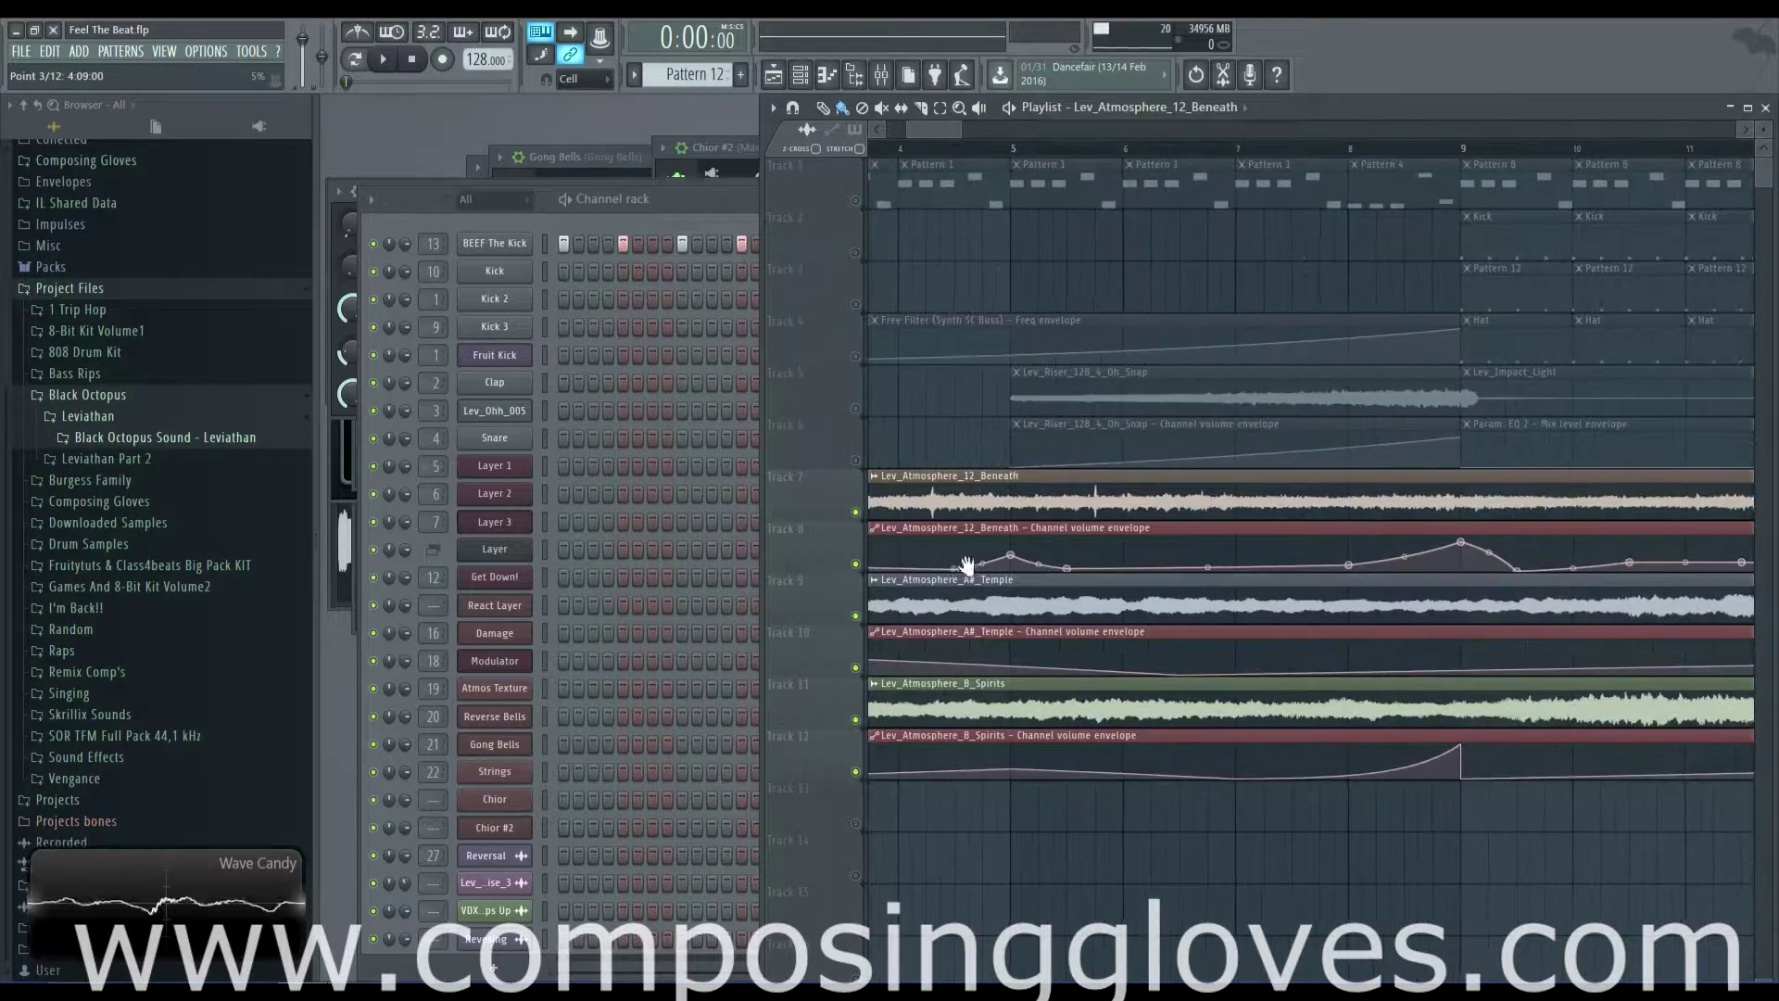
{"action": "key", "text": "space"}
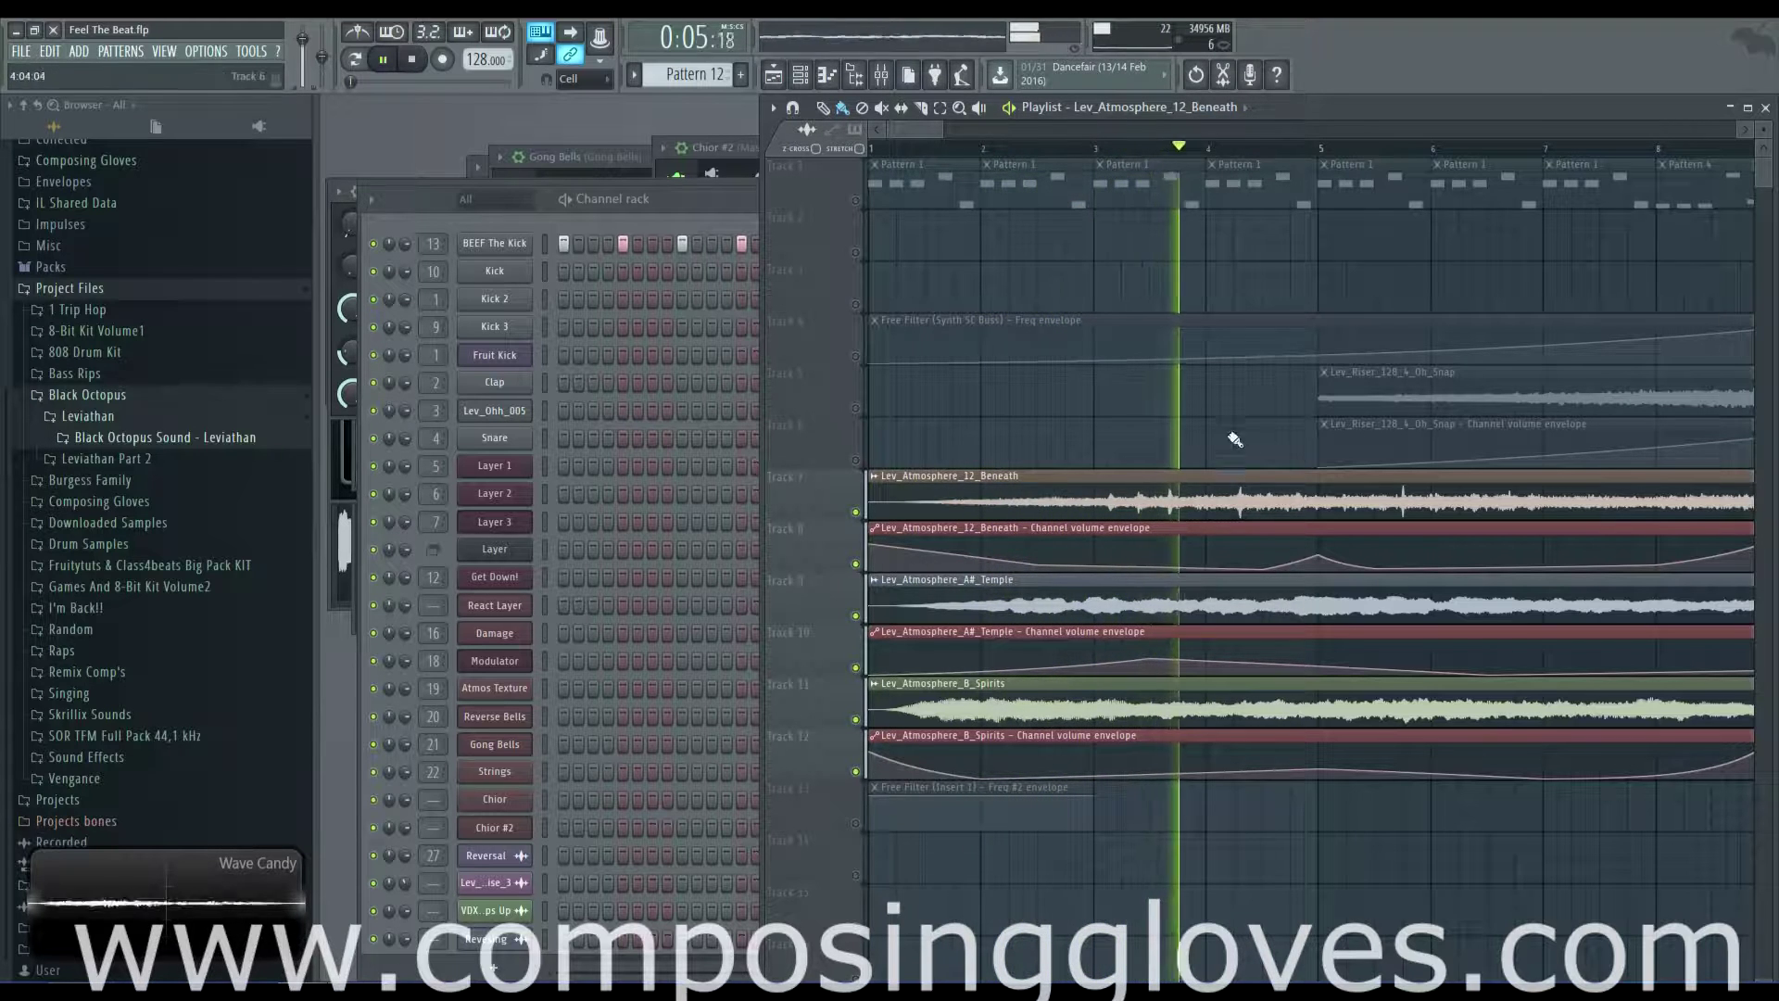
{"action": "left_click_drag", "start_coordinate": [1174, 435], "coordinate": [1019, 435]}
{"action": "scroll", "coordinate": [1018, 434], "scroll_direction": "right", "scroll_amount": 2}
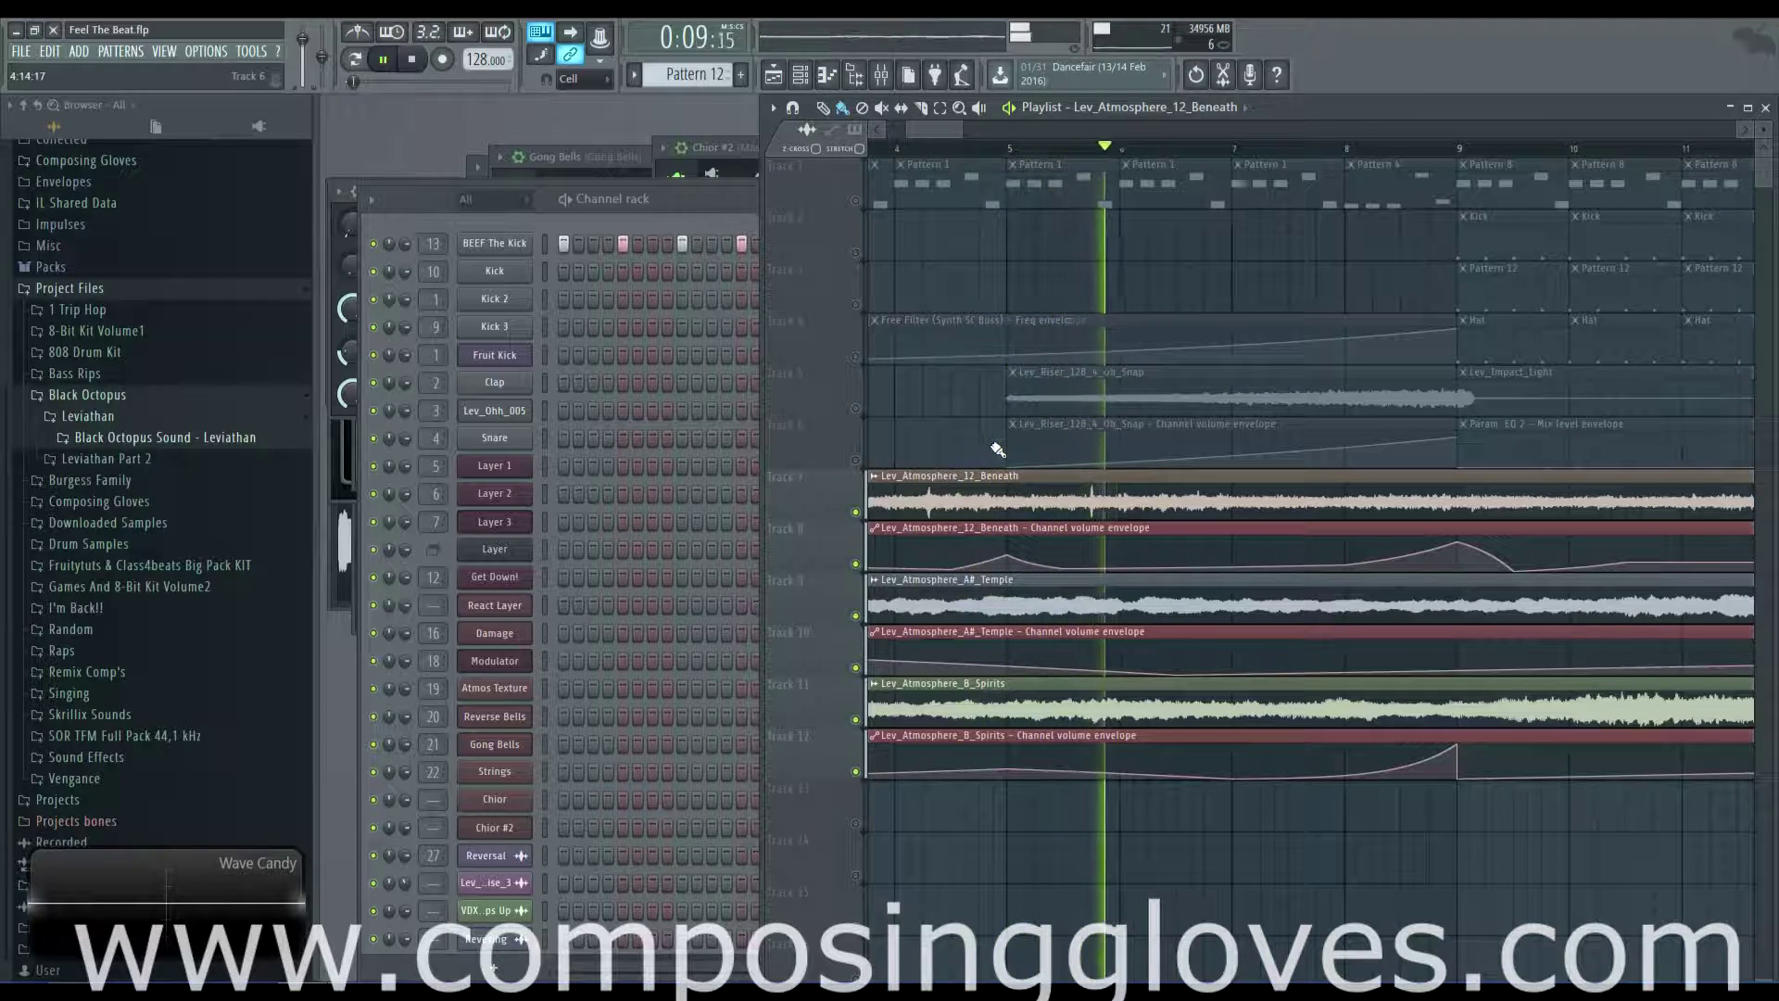
{"action": "scroll", "coordinate": [1100, 425], "scroll_direction": "right", "scroll_amount": 4}
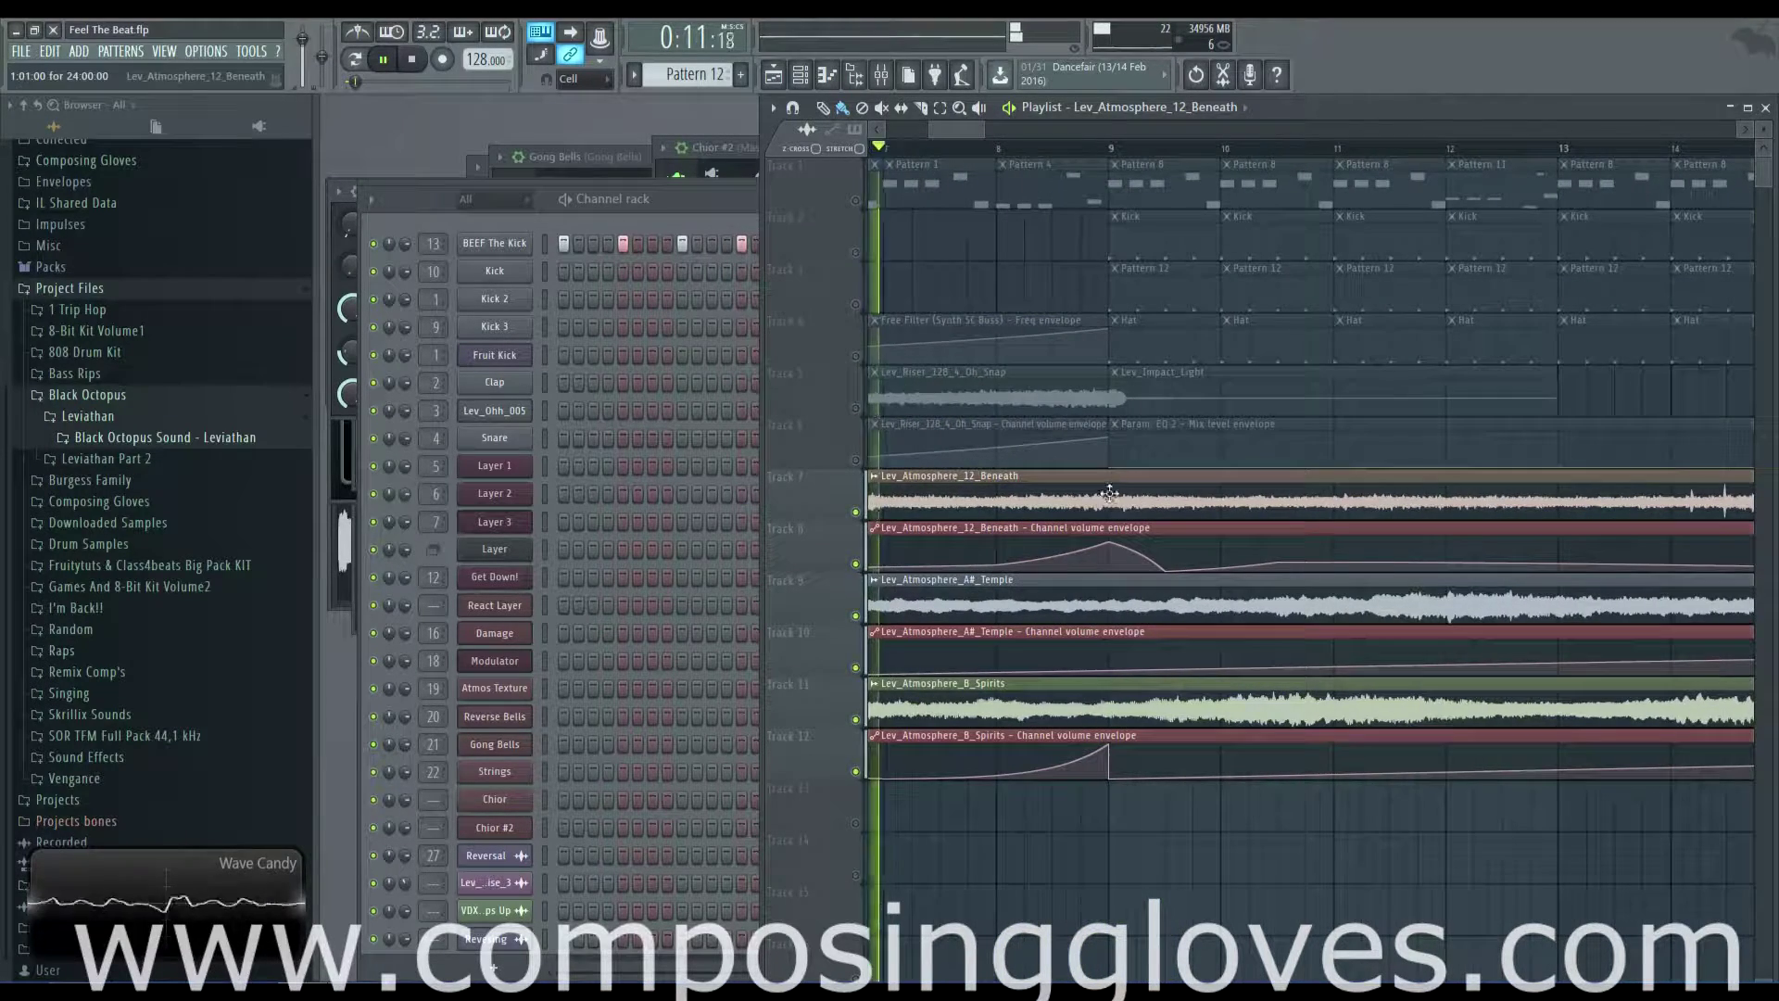
{"action": "key", "text": "space"}
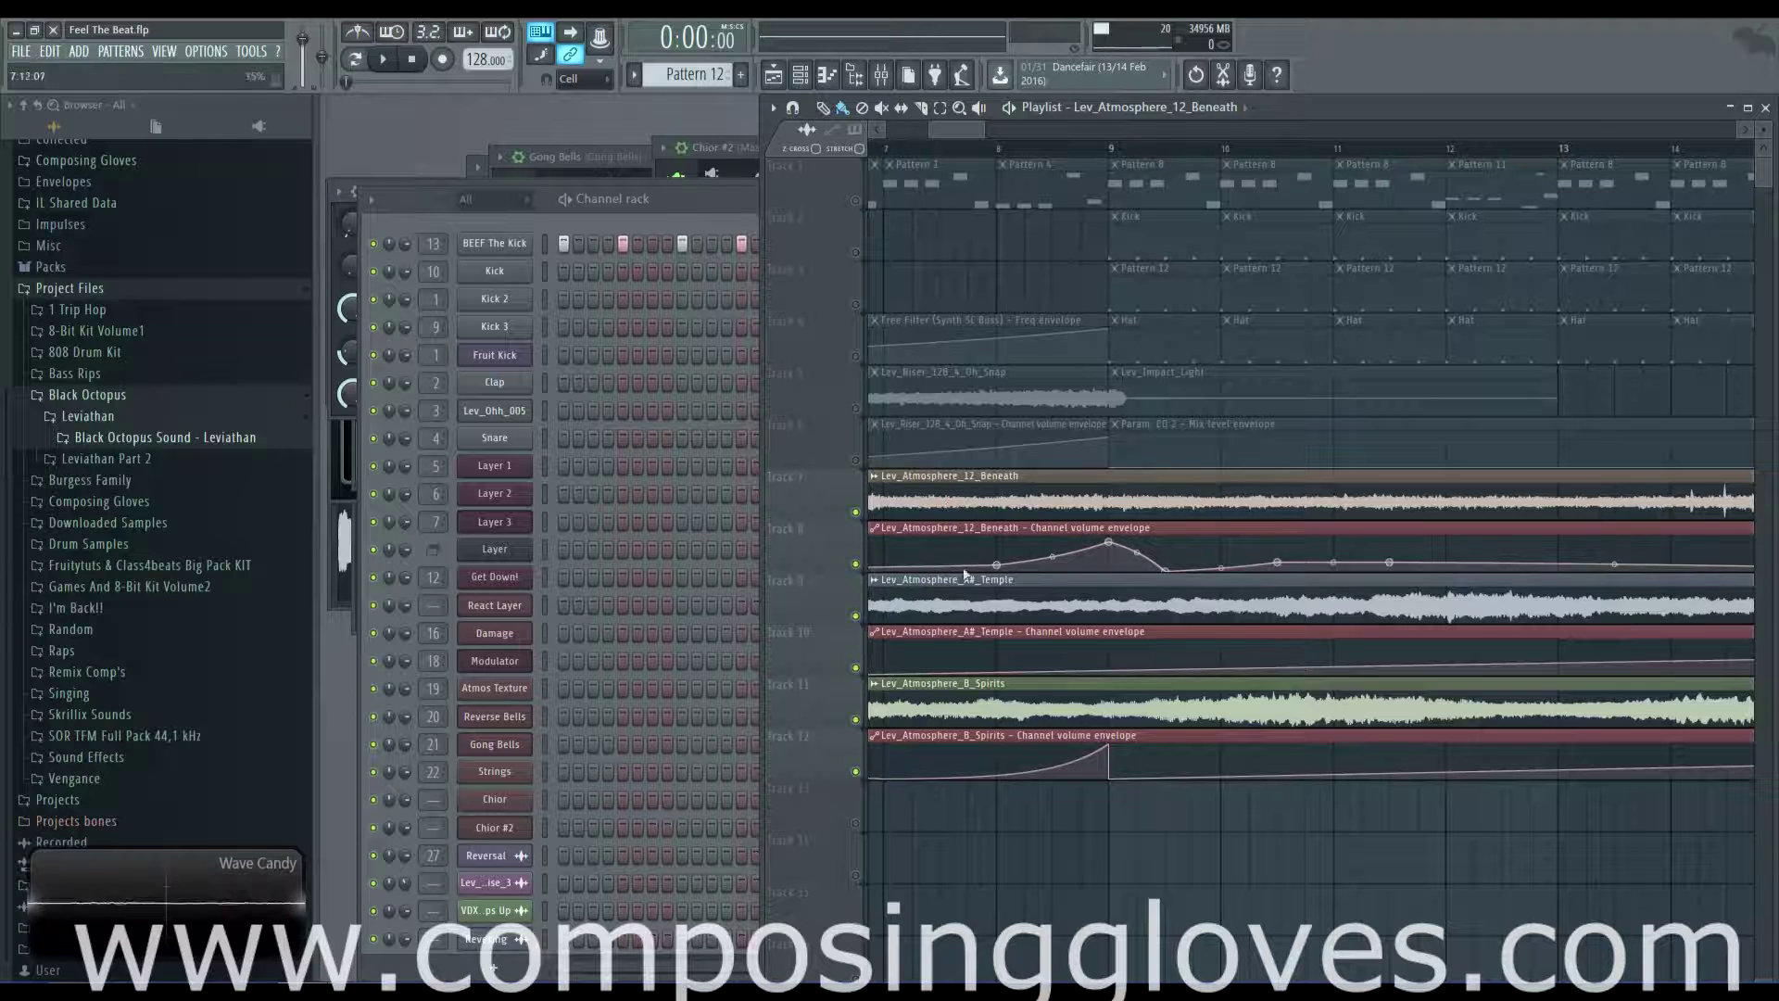
- Play the soloed atmosphere tracks from bar 8
{"action": "left_click", "coordinate": [998, 149]}
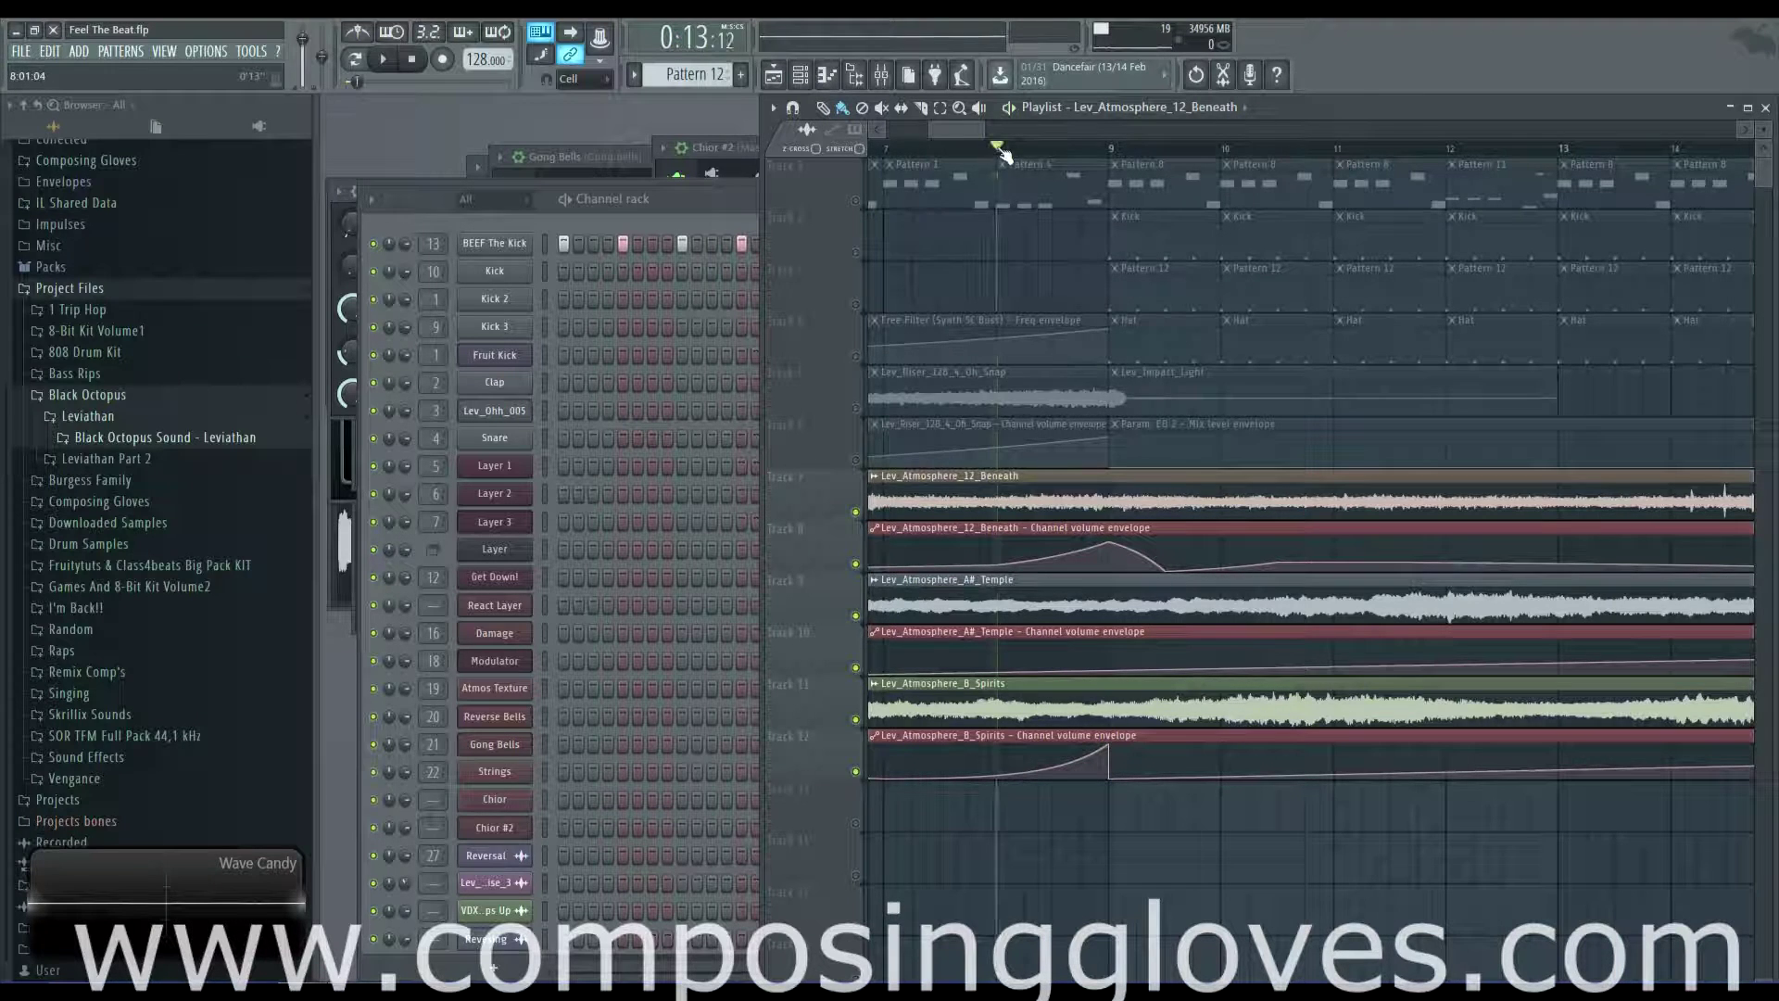
{"action": "key", "text": "space"}
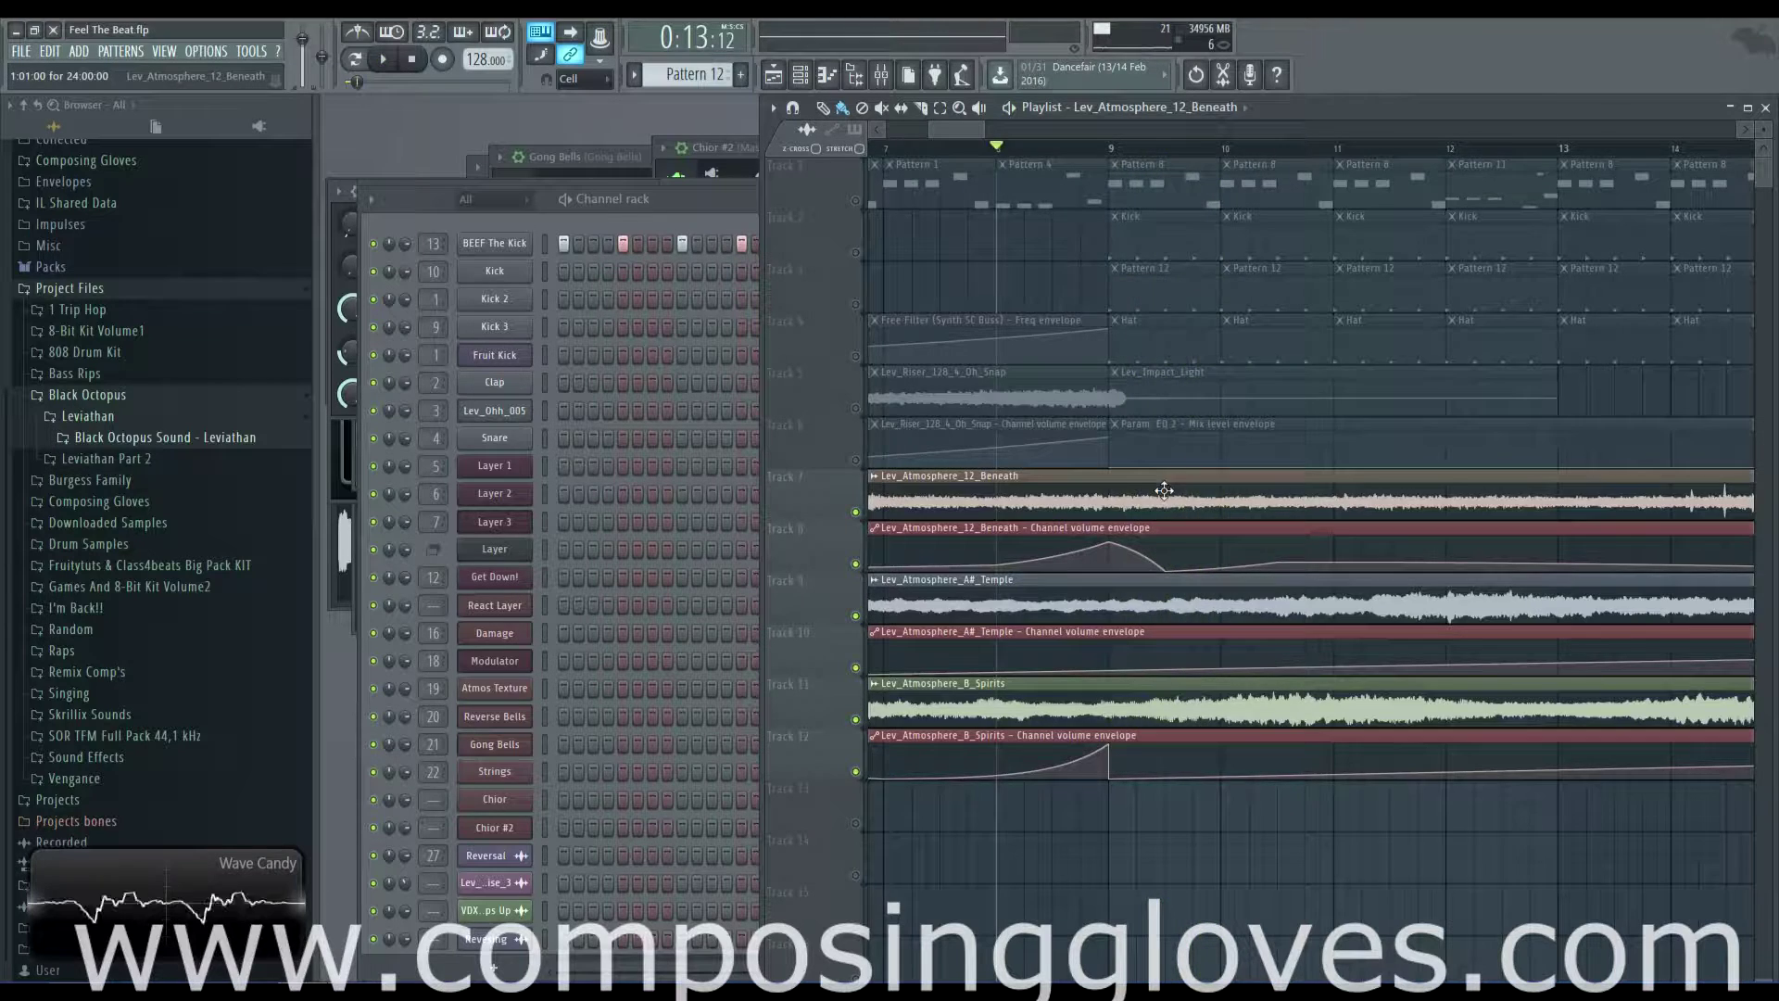
{"action": "key", "text": "space"}
{"action": "scroll", "coordinate": [1113, 677], "scroll_direction": "down", "scroll_amount": 3}
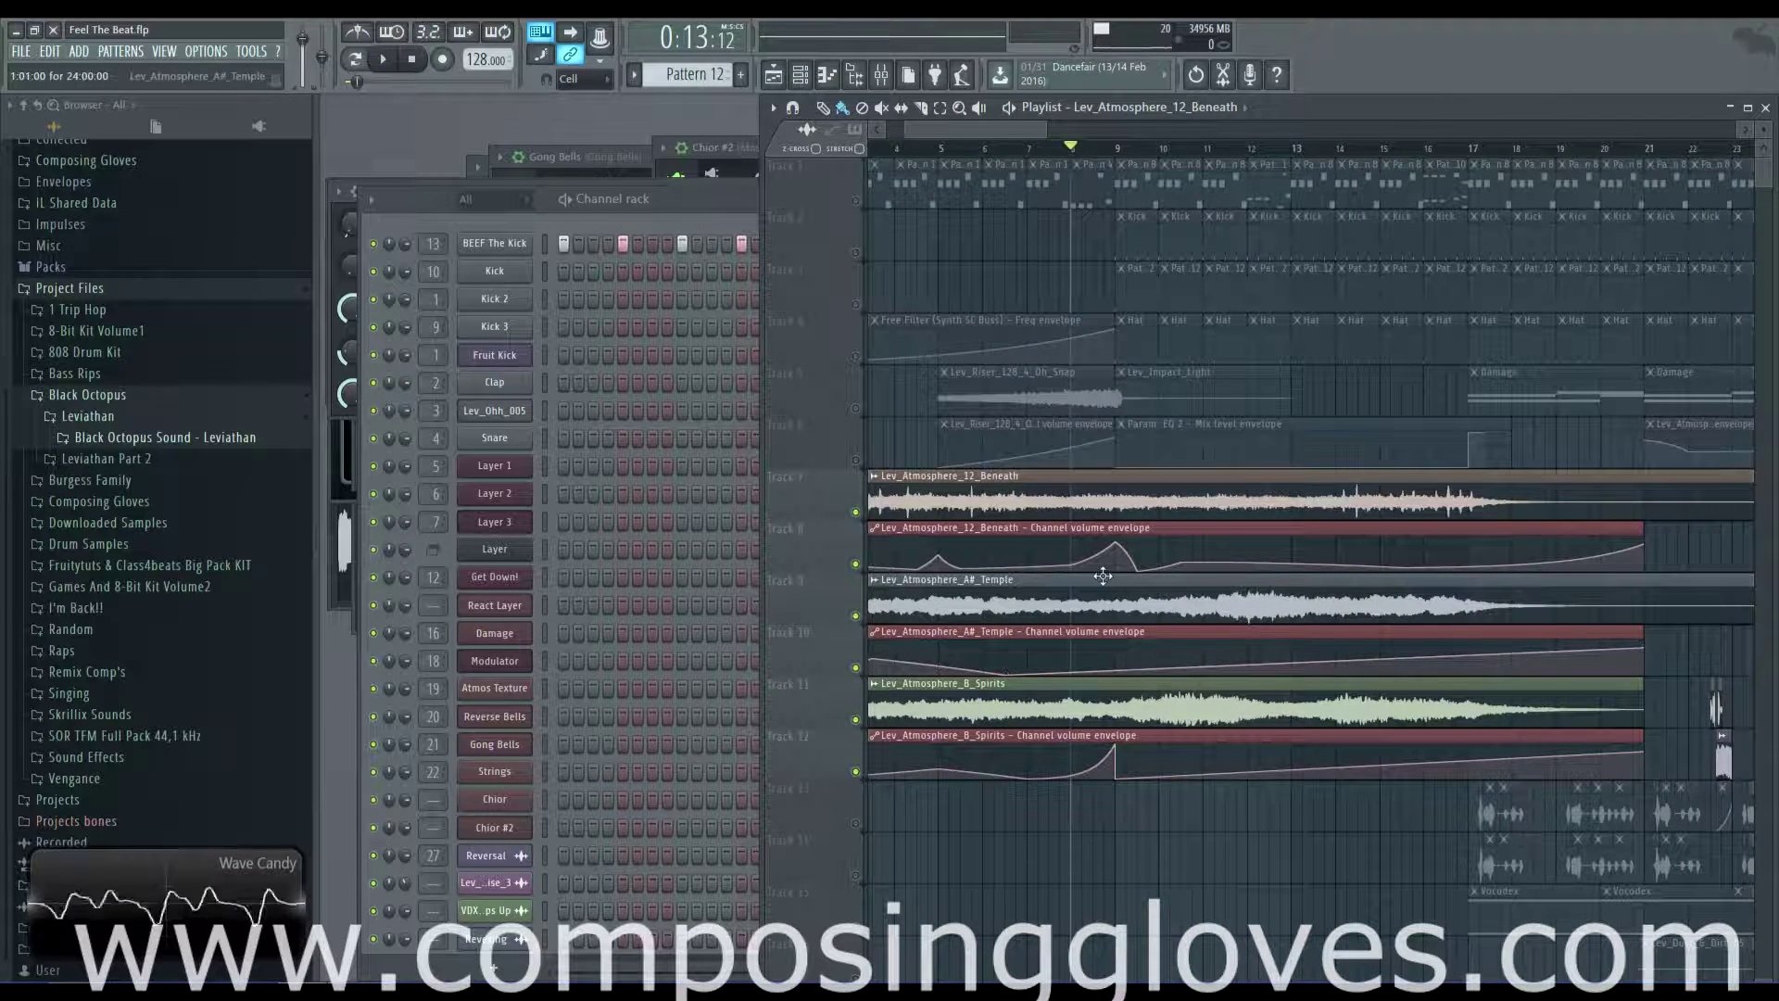
- Restore all playlist tracks to audible and play the full mix from bar 8 through the transition at bar 9
{"action": "right_click", "coordinate": [856, 200]}
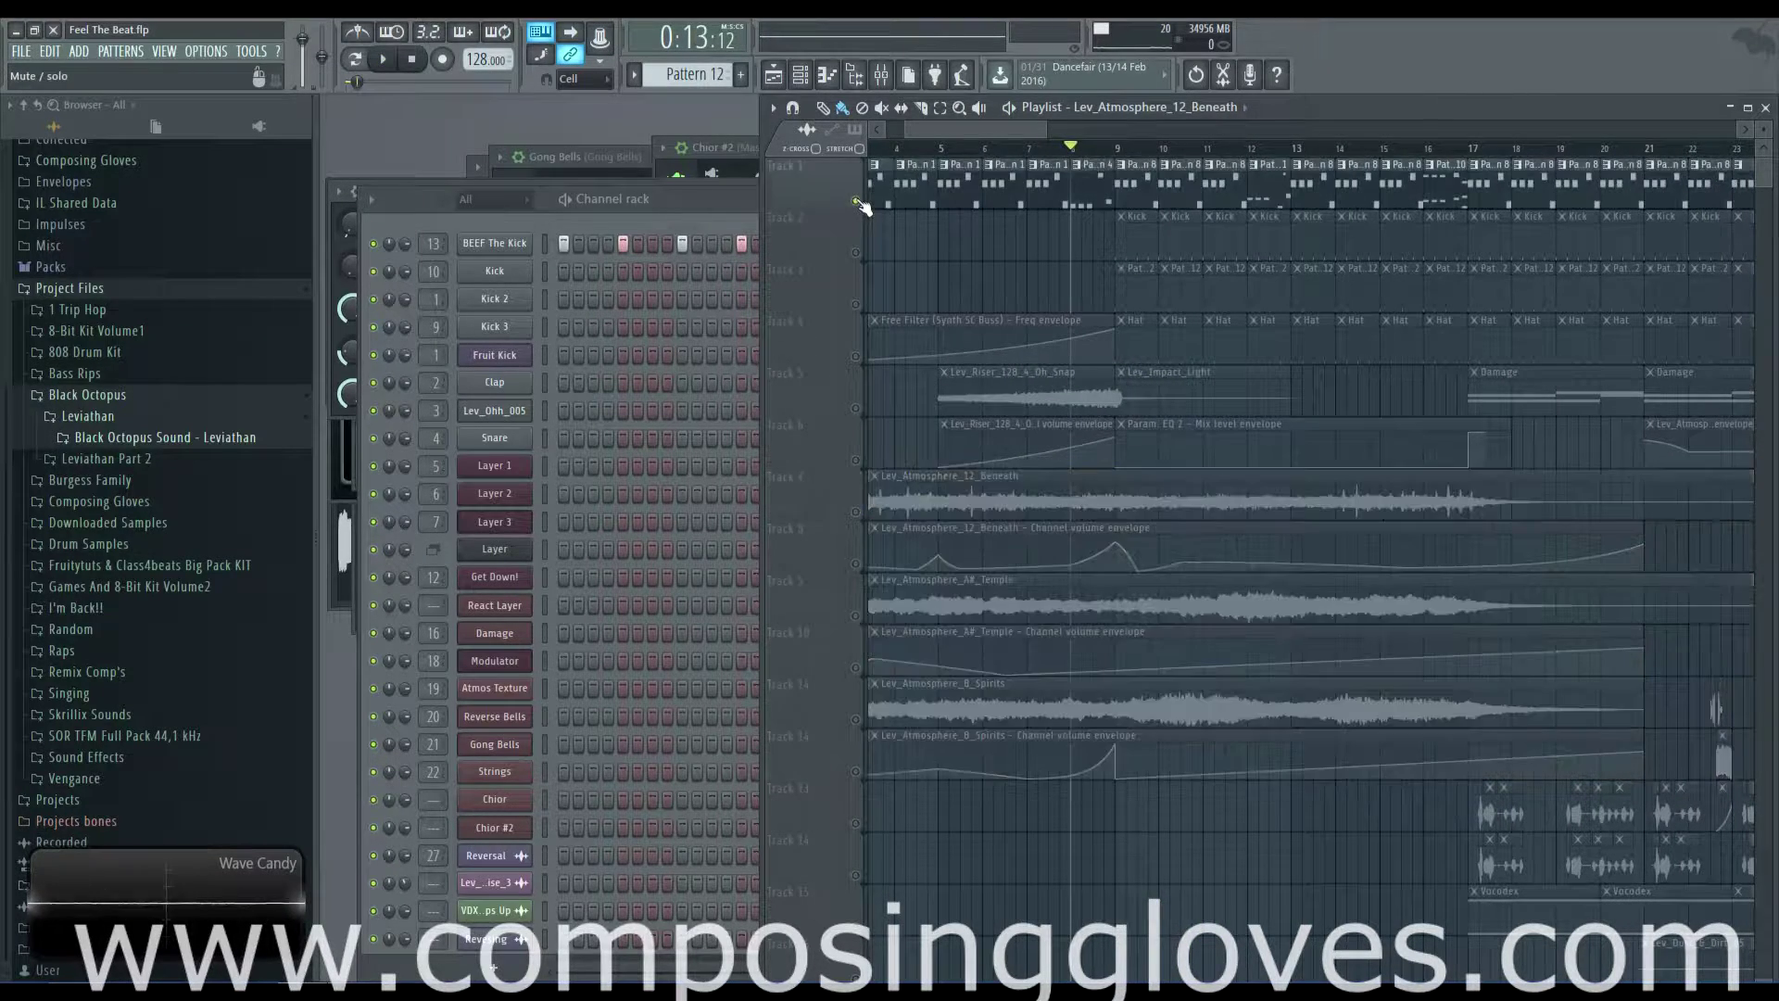
{"action": "right_click", "coordinate": [855, 200]}
{"action": "key", "text": "space"}
{"action": "scroll", "coordinate": [1050, 415], "scroll_direction": "up", "scroll_amount": 3}
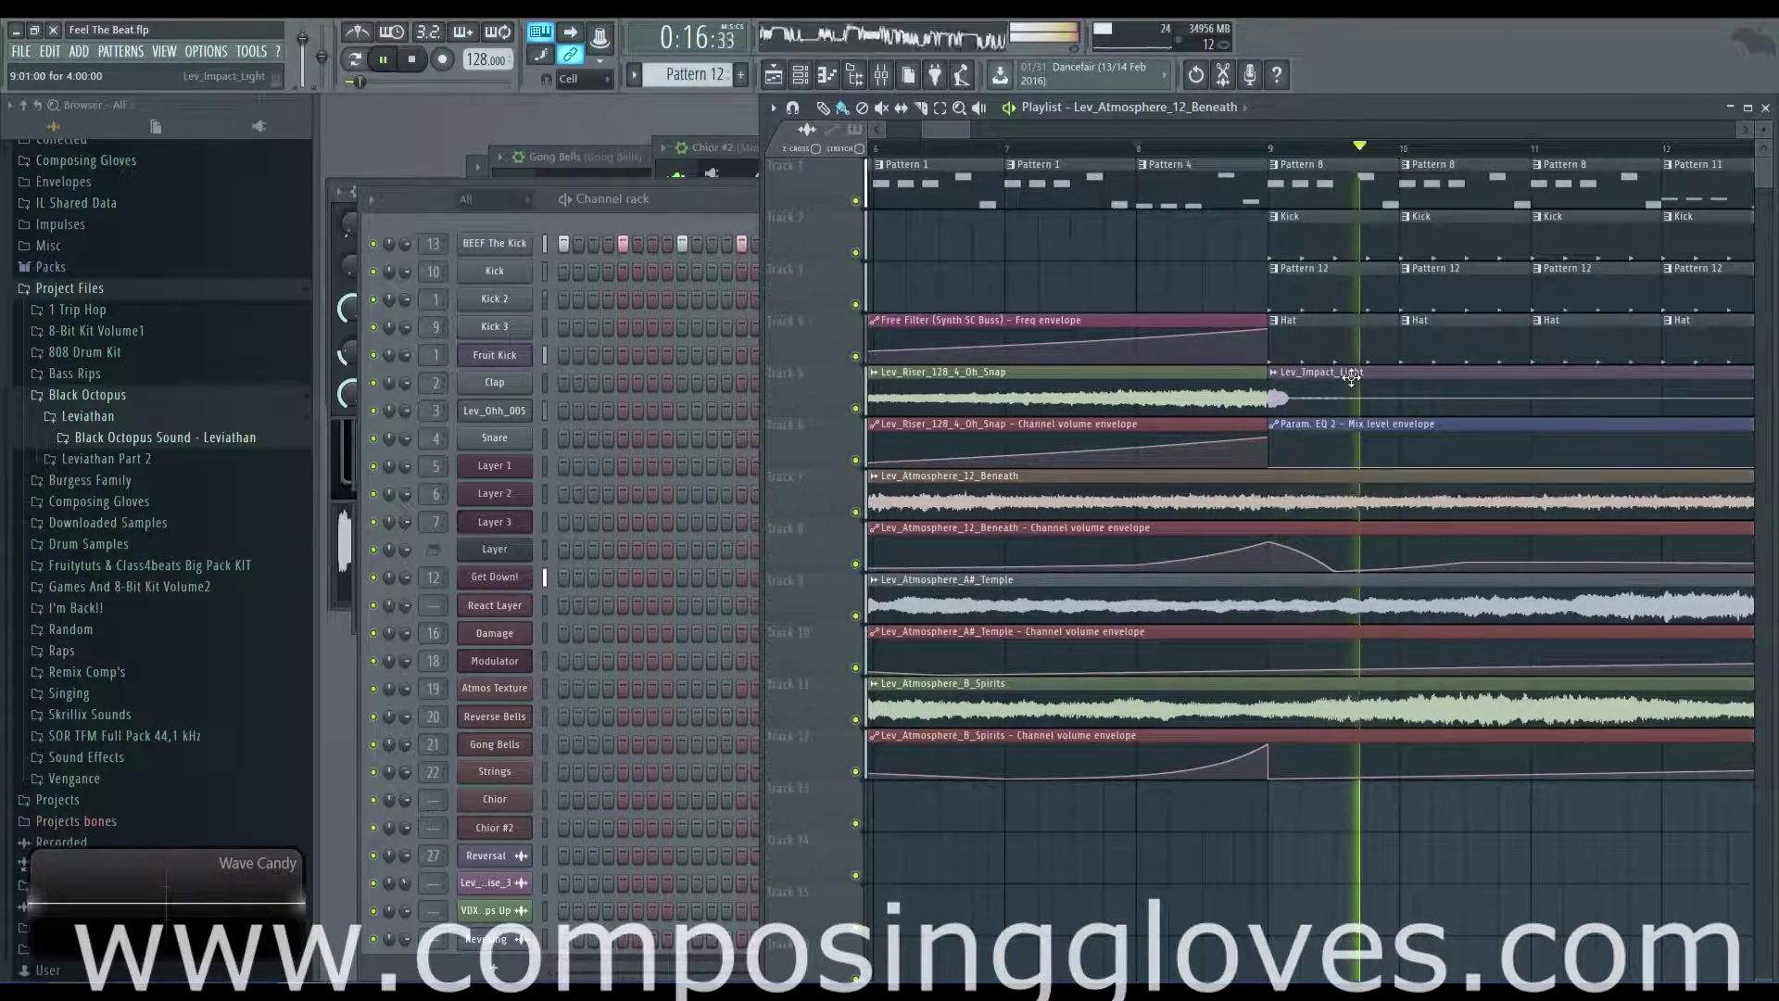
{"action": "key", "text": "space"}
{"action": "scroll", "coordinate": [1279, 302], "scroll_direction": "down", "scroll_amount": 4}
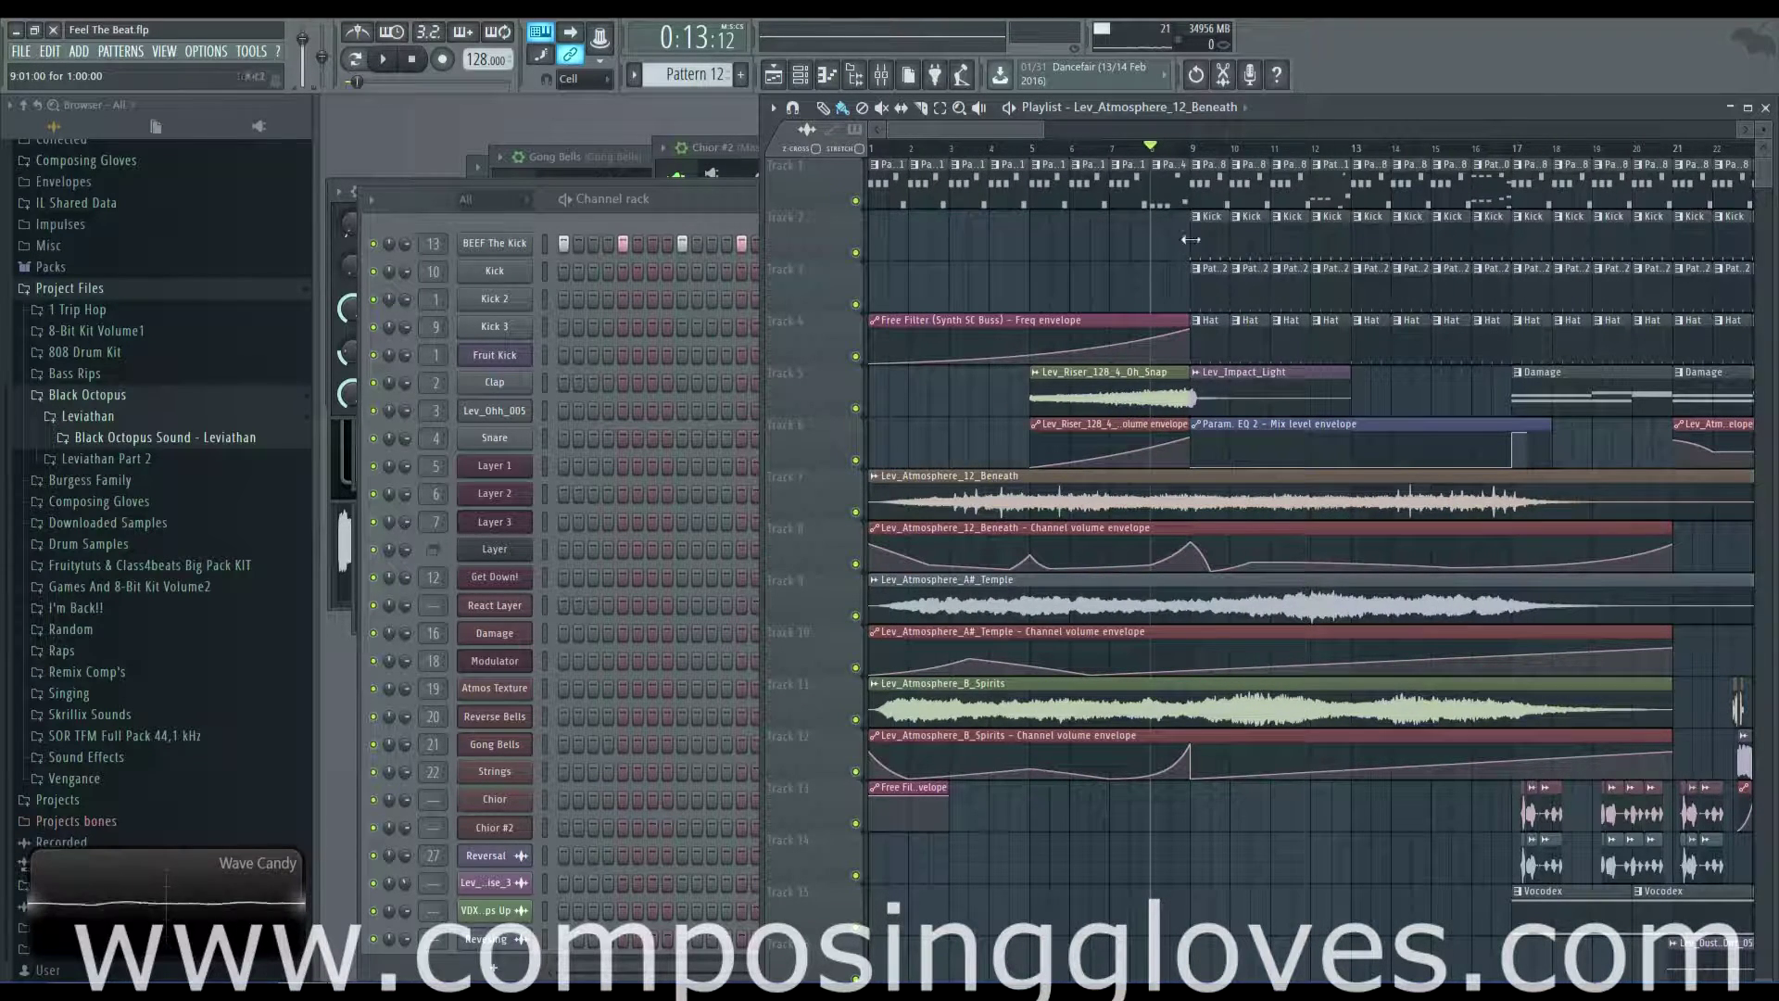
- Select the three Lev_Atmosphere clips together with their channel volume envelopes and bring up the Lev_Atmosphere_12_Beneath channel settings
{"action": "scroll", "coordinate": [1212, 386], "scroll_direction": "up", "scroll_amount": 3}
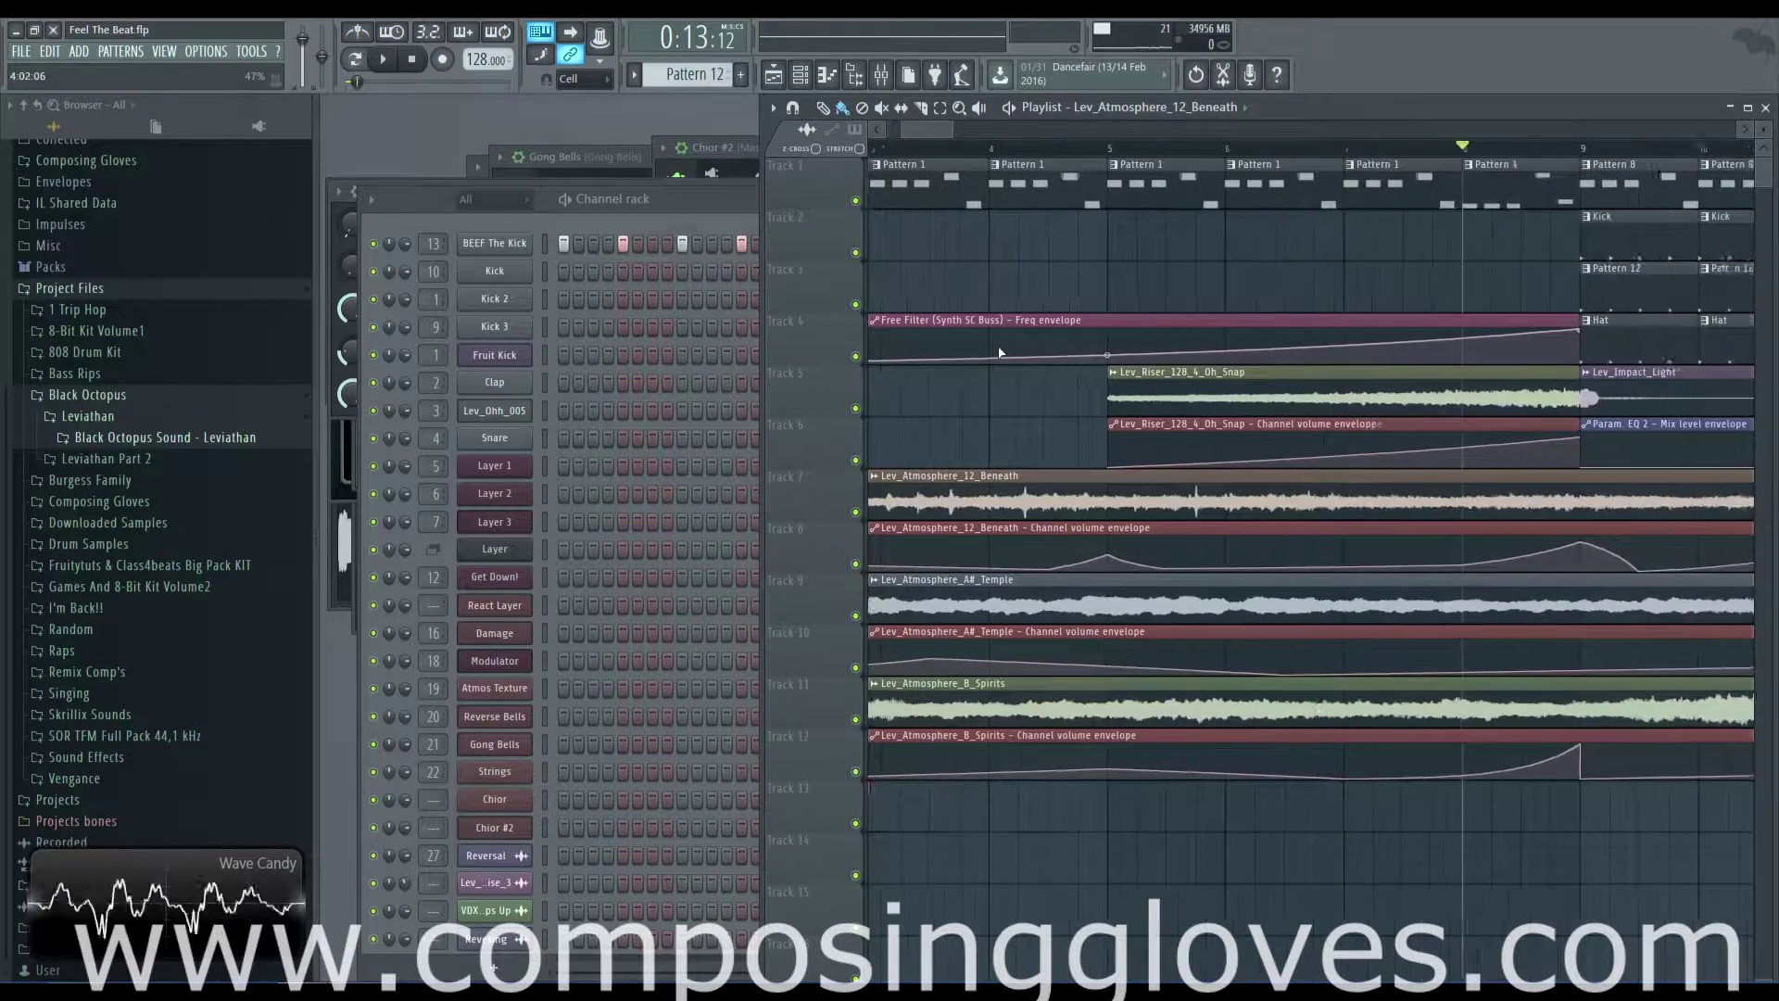
{"action": "left_click_drag", "start_coordinate": [985, 423], "coordinate": [1169, 750]}
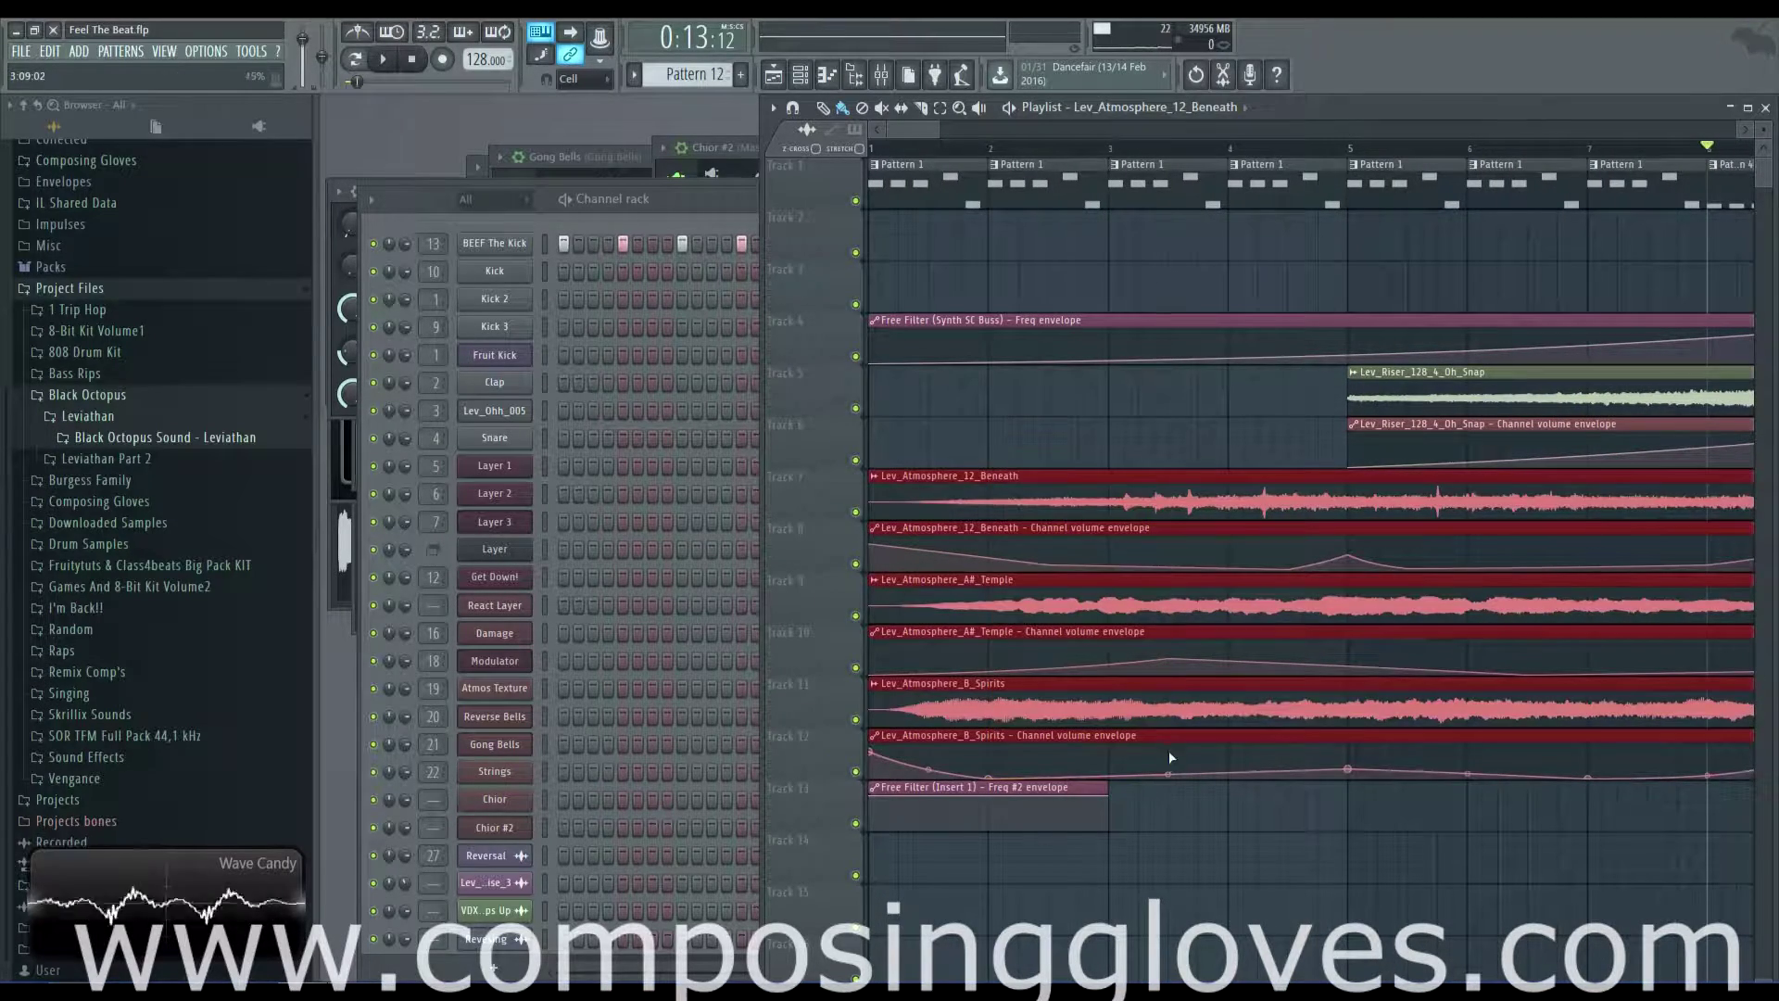
{"action": "key", "text": "F6"}
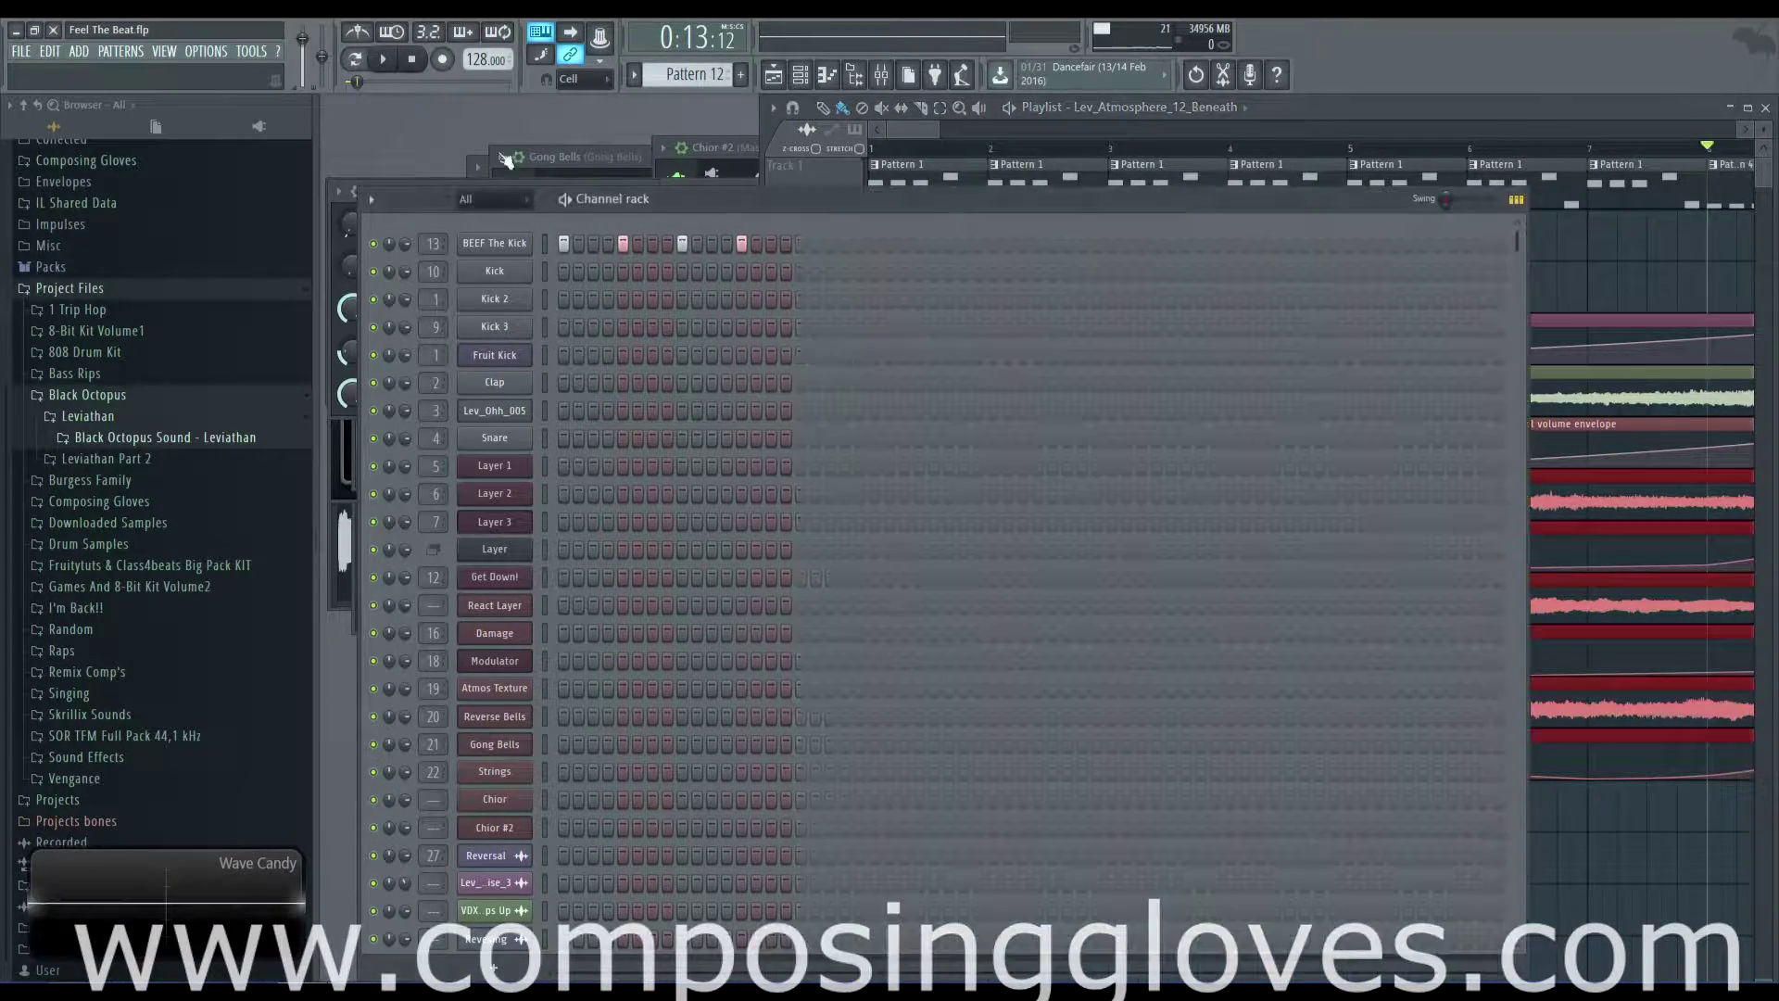
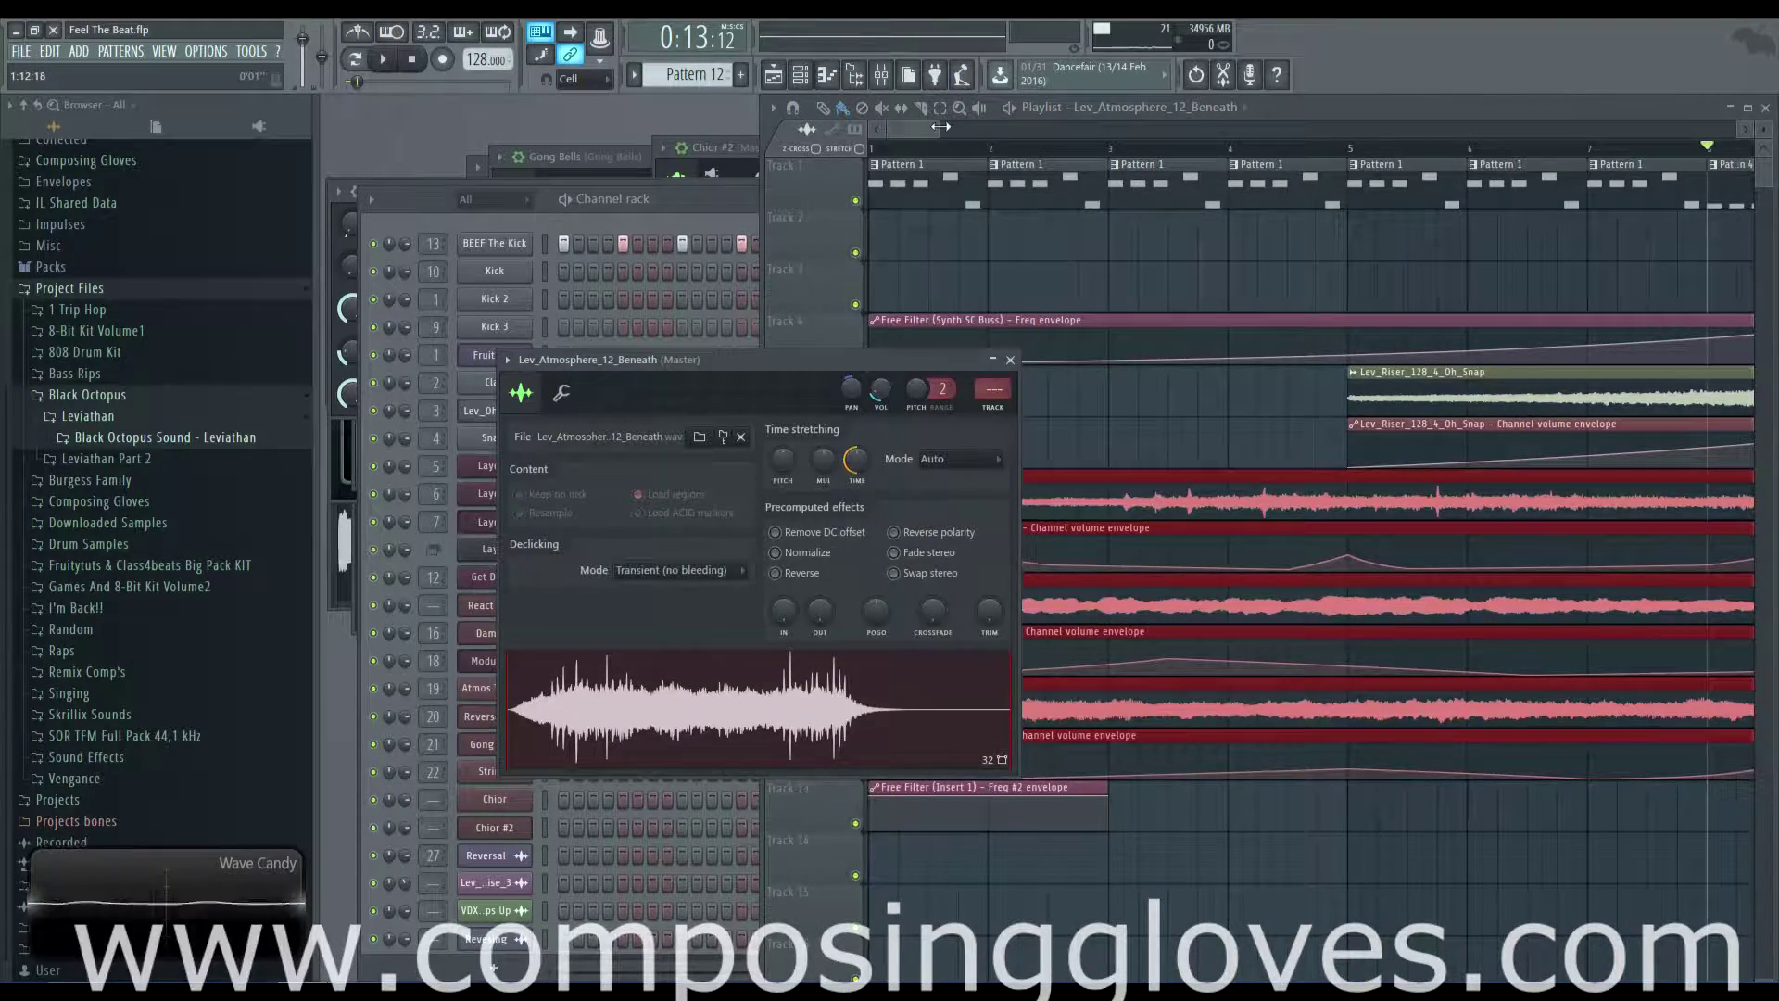
{"action": "left_click_drag", "start_coordinate": [941, 127], "coordinate": [996, 127]}
{"action": "left_click_drag", "start_coordinate": [1078, 551], "coordinate": [1219, 738]}
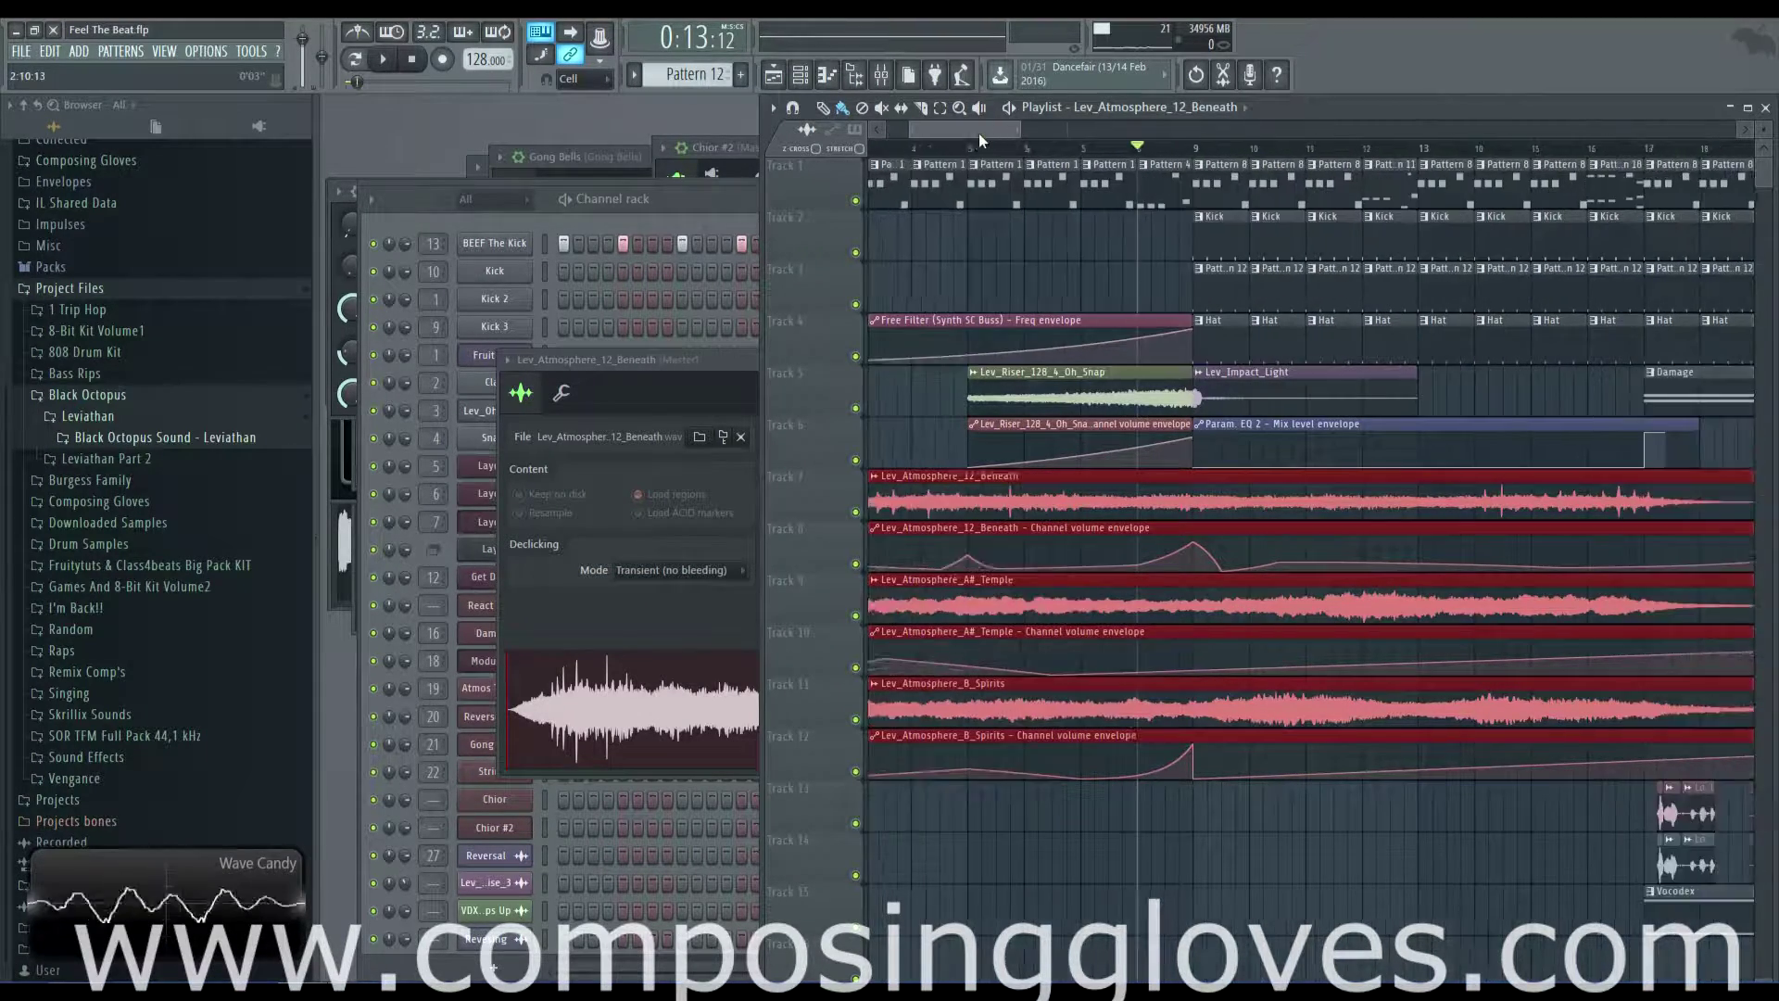
{"action": "scroll", "coordinate": [1177, 254], "scroll_direction": "down", "scroll_amount": 3}
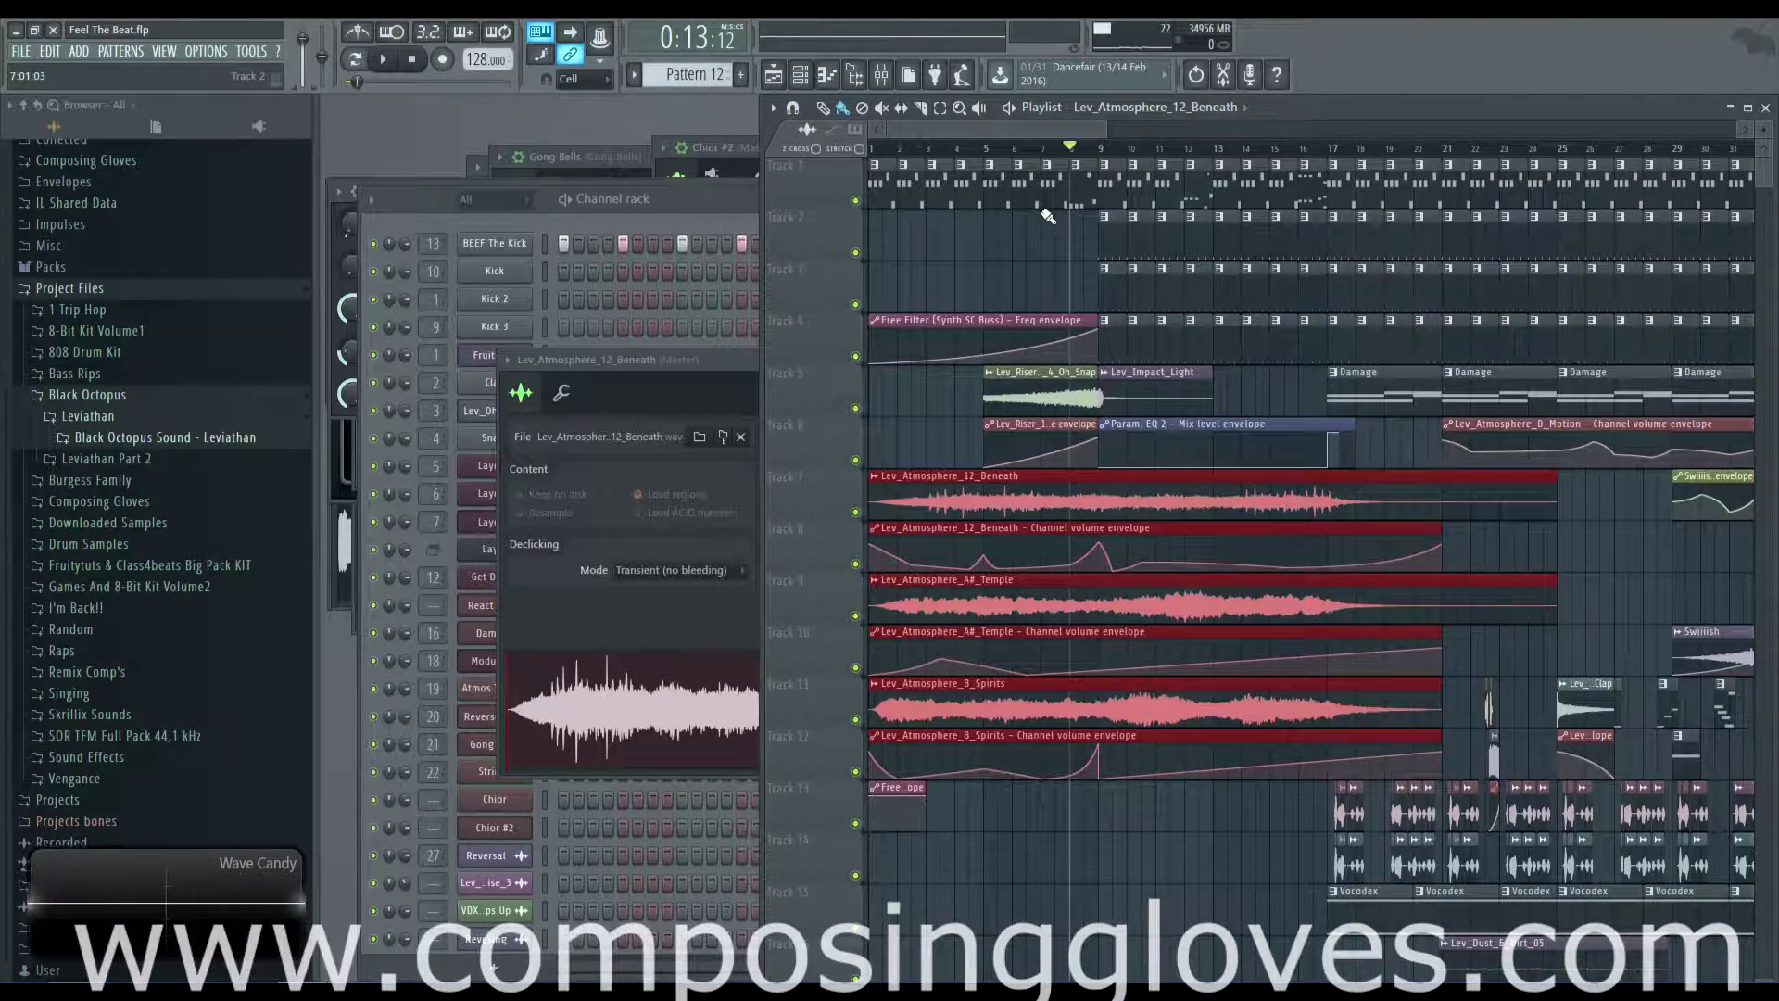
- Examine where the Lev_Atmosphere clips and their volume envelopes are reused around bar 54 of the arrangement
{"action": "scroll", "coordinate": [1048, 215], "scroll_direction": "up", "scroll_amount": 3}
{"action": "left_click_drag", "start_coordinate": [1551, 613], "coordinate": [866, 545]}
{"action": "scroll", "coordinate": [1010, 519], "scroll_direction": "down", "scroll_amount": 4}
{"action": "left_click_drag", "start_coordinate": [1335, 485], "coordinate": [939, 422]}
{"action": "left_click_drag", "start_coordinate": [1225, 471], "coordinate": [1124, 429]}
{"action": "scroll", "coordinate": [1234, 477], "scroll_direction": "down", "scroll_amount": 3}
{"action": "scroll", "coordinate": [1234, 477], "scroll_direction": "right", "scroll_amount": 4}
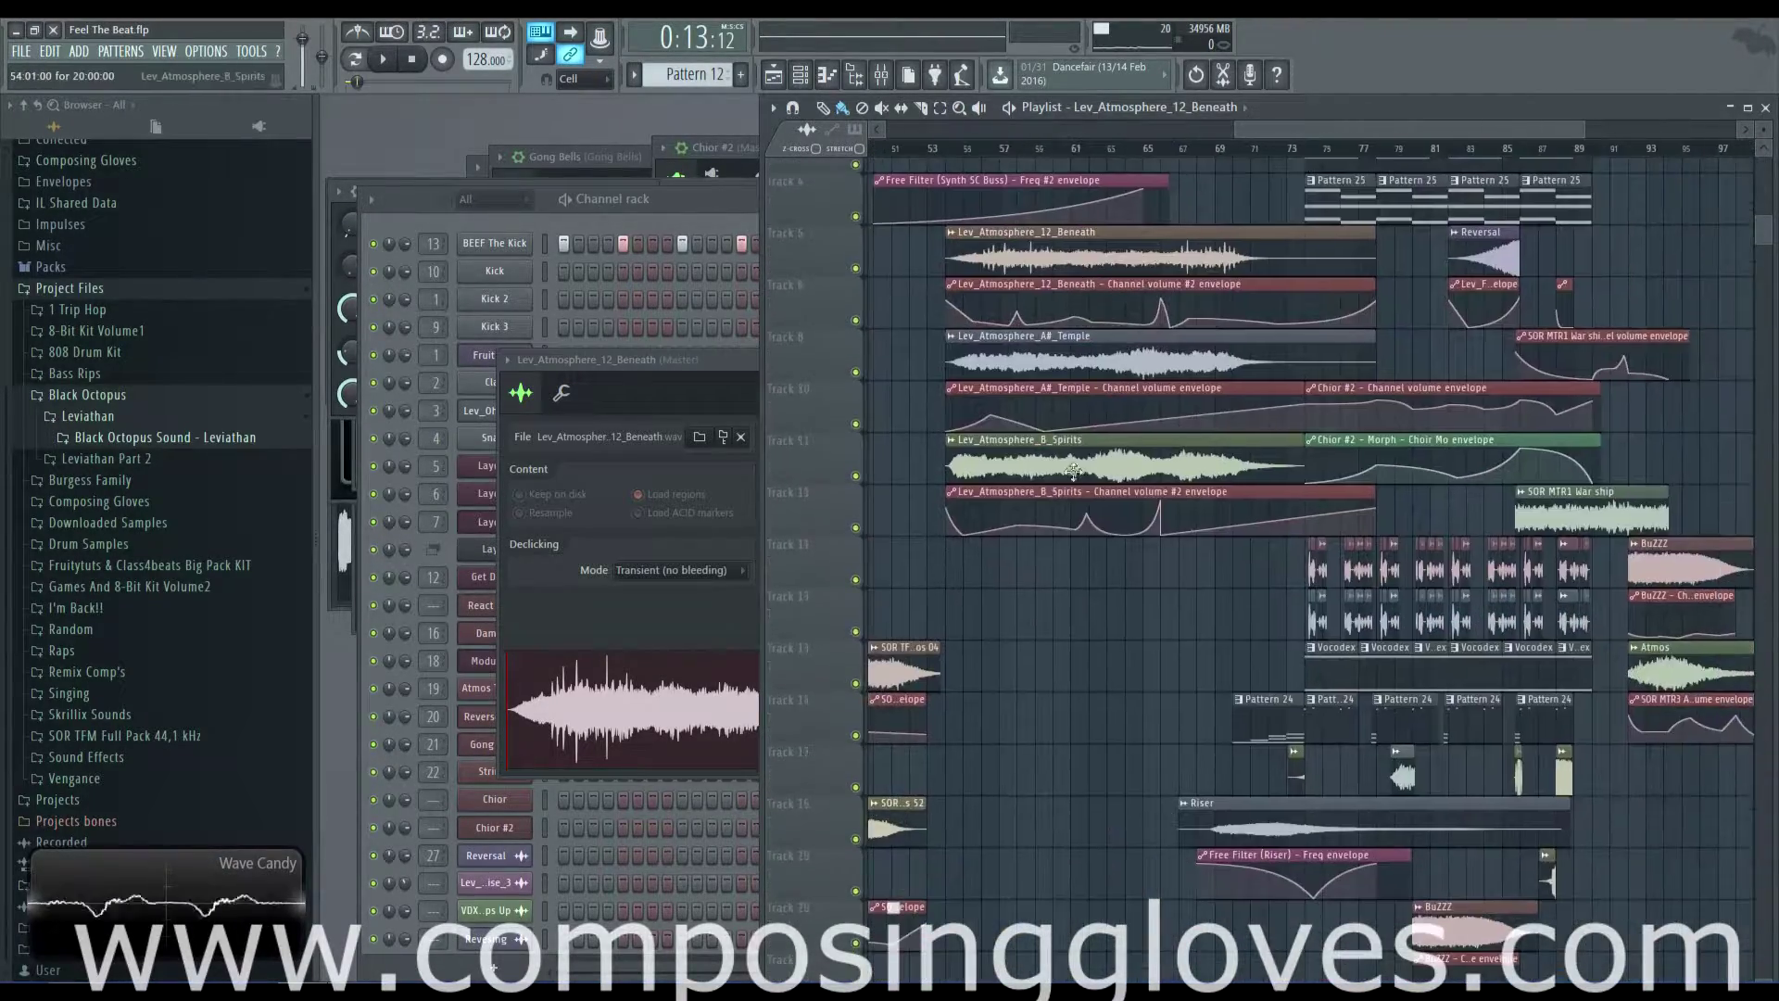
- Select the Lev_Atmosphere_D_Motion clip that starts at bar 21
{"action": "scroll", "coordinate": [1283, 440], "scroll_direction": "down", "scroll_amount": 4}
{"action": "scroll", "coordinate": [1159, 482], "scroll_direction": "left", "scroll_amount": 6}
{"action": "left_click_drag", "start_coordinate": [1060, 511], "coordinate": [1323, 688]}
{"action": "left_click_drag", "start_coordinate": [918, 528], "coordinate": [1219, 582]}
- Open the channel settings of the Lev_Dust_&_Dirt_05 clip
{"action": "scroll", "coordinate": [1196, 576], "scroll_direction": "up", "scroll_amount": 2}
{"action": "scroll", "coordinate": [1116, 576], "scroll_direction": "left", "scroll_amount": 5}
{"action": "scroll", "coordinate": [1117, 576], "scroll_direction": "up", "scroll_amount": 1}
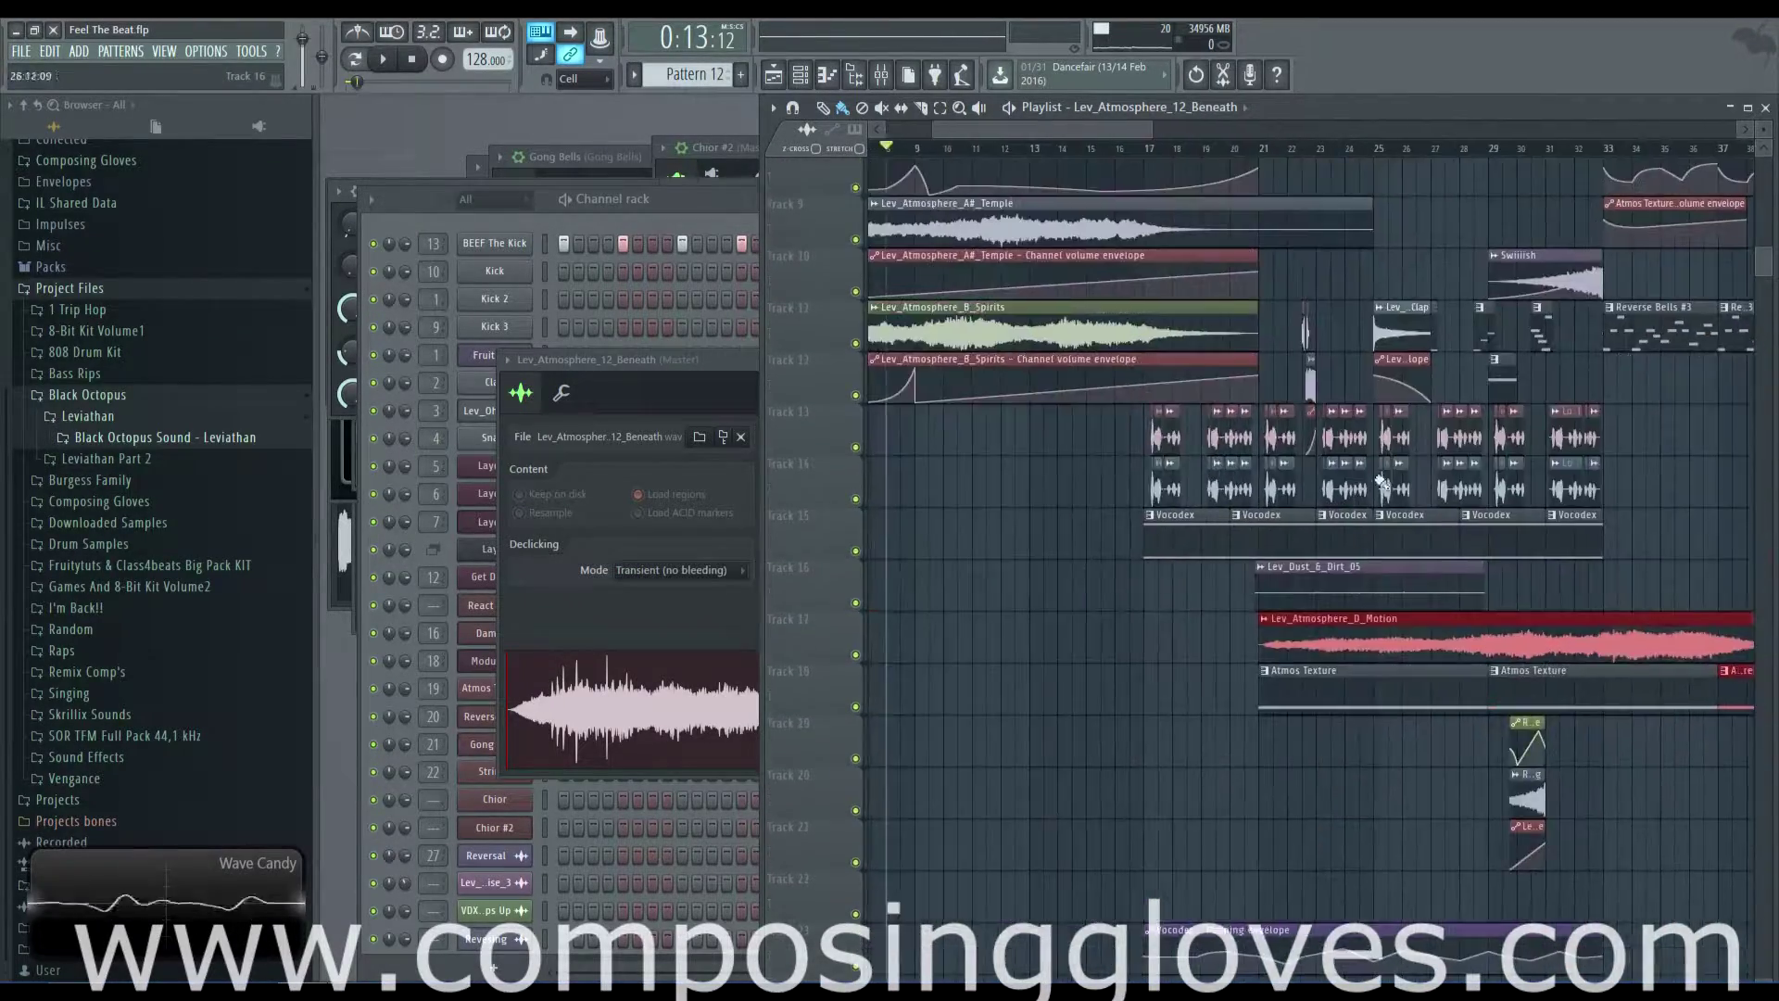
{"action": "double_click", "coordinate": [1305, 584]}
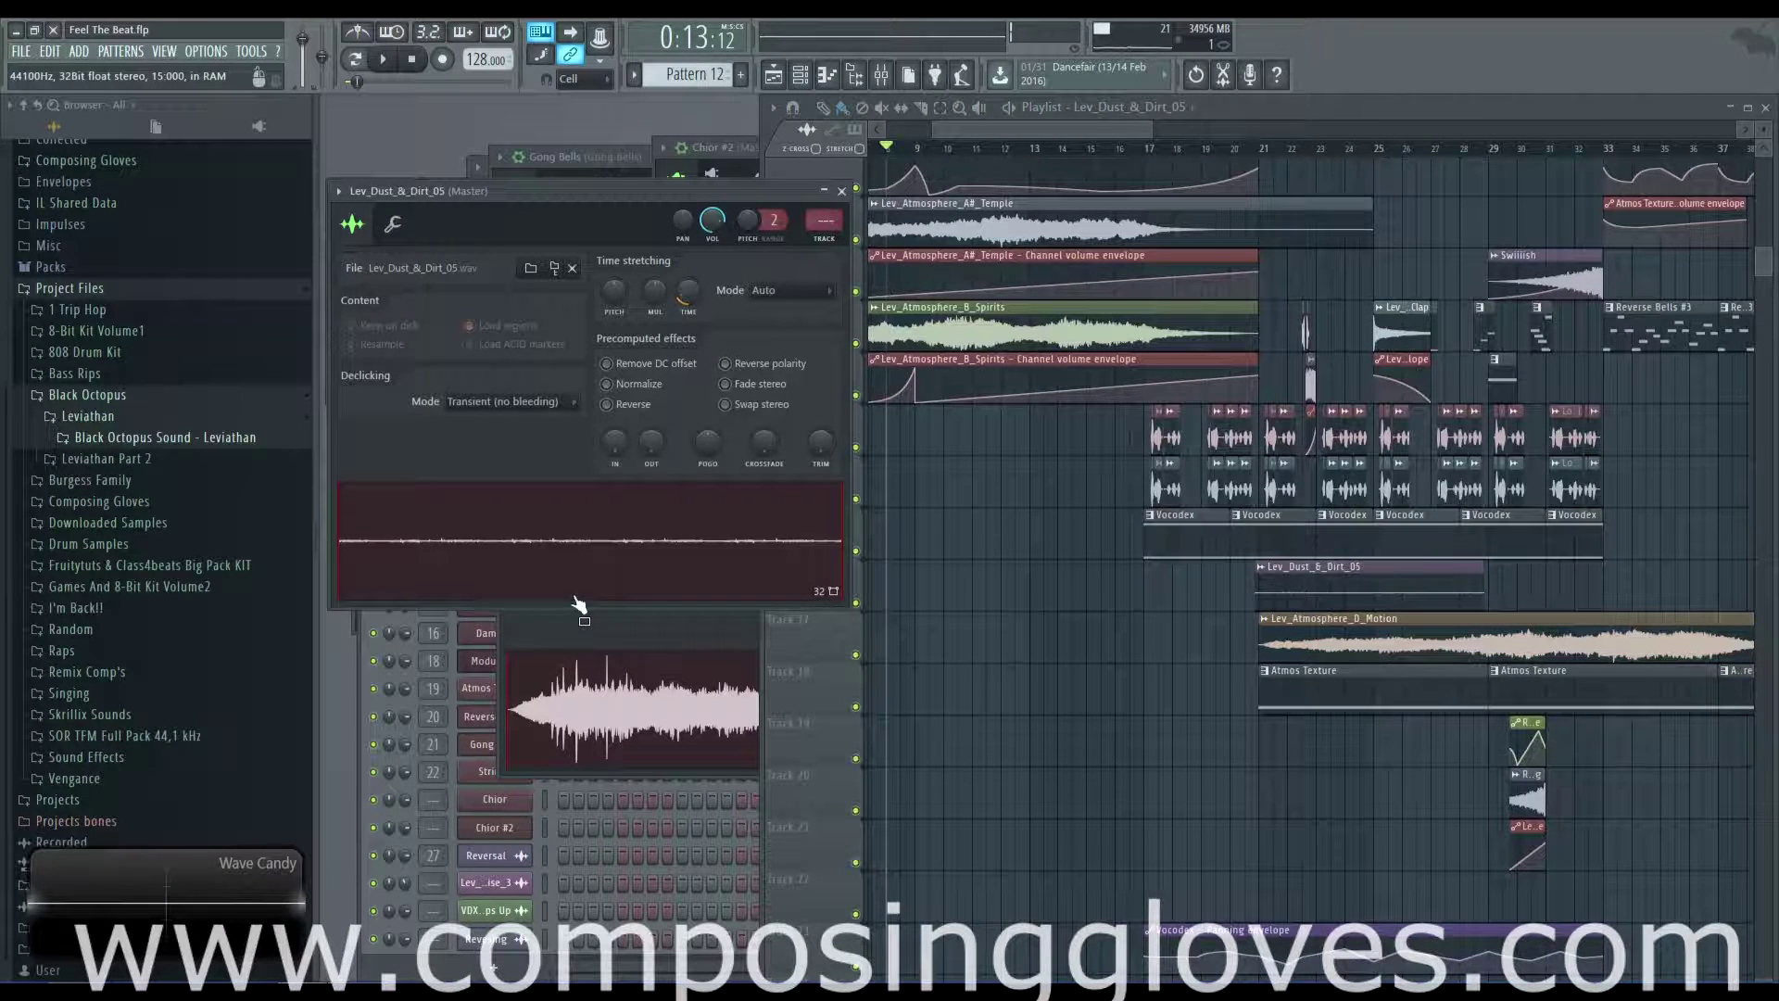
{"action": "left_click_drag", "start_coordinate": [1116, 131], "coordinate": [1120, 131]}
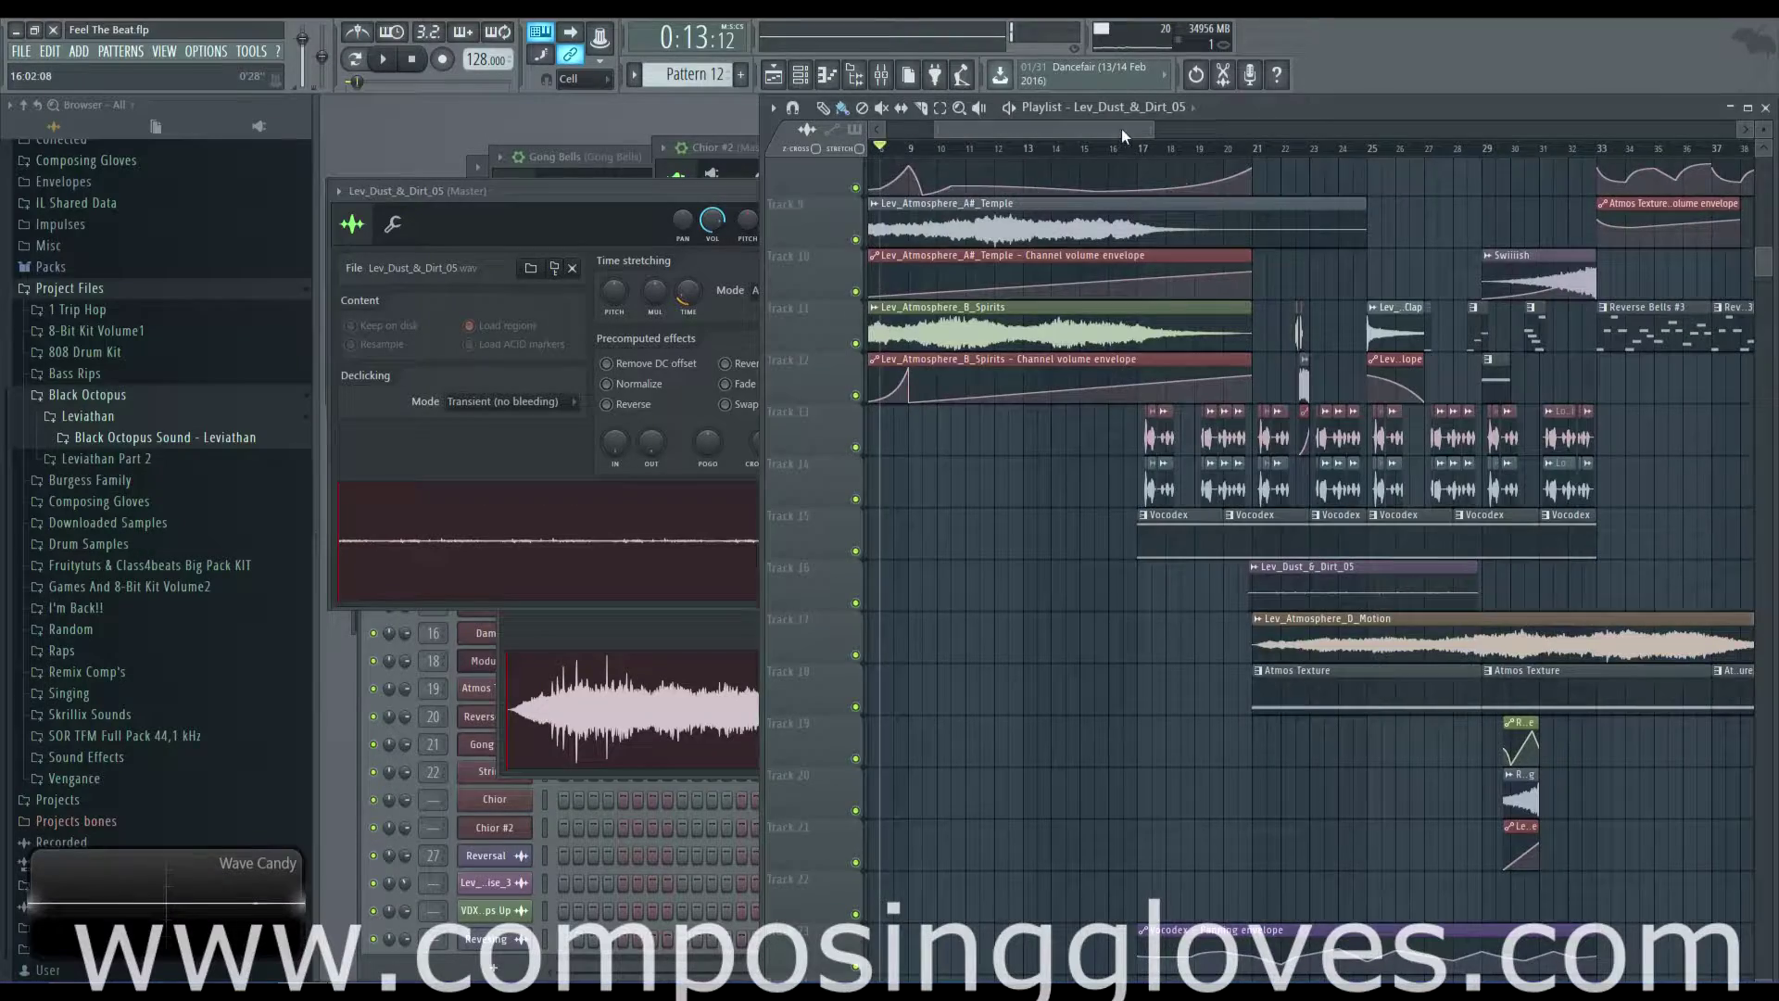
- Play the full mix from bar 21 and follow how the D_Motion atmosphere, glitch and impact clips come in
{"action": "scroll", "coordinate": [1289, 379], "scroll_direction": "up", "scroll_amount": 2}
{"action": "scroll", "coordinate": [1289, 380], "scroll_direction": "up", "scroll_amount": 2}
{"action": "mouse_move", "coordinate": [1228, 375]}
{"action": "left_mouse_down"}
{"action": "mouse_move", "coordinate": [1219, 453]}
{"action": "mouse_move", "coordinate": [1162, 572]}
{"action": "left_mouse_up"}
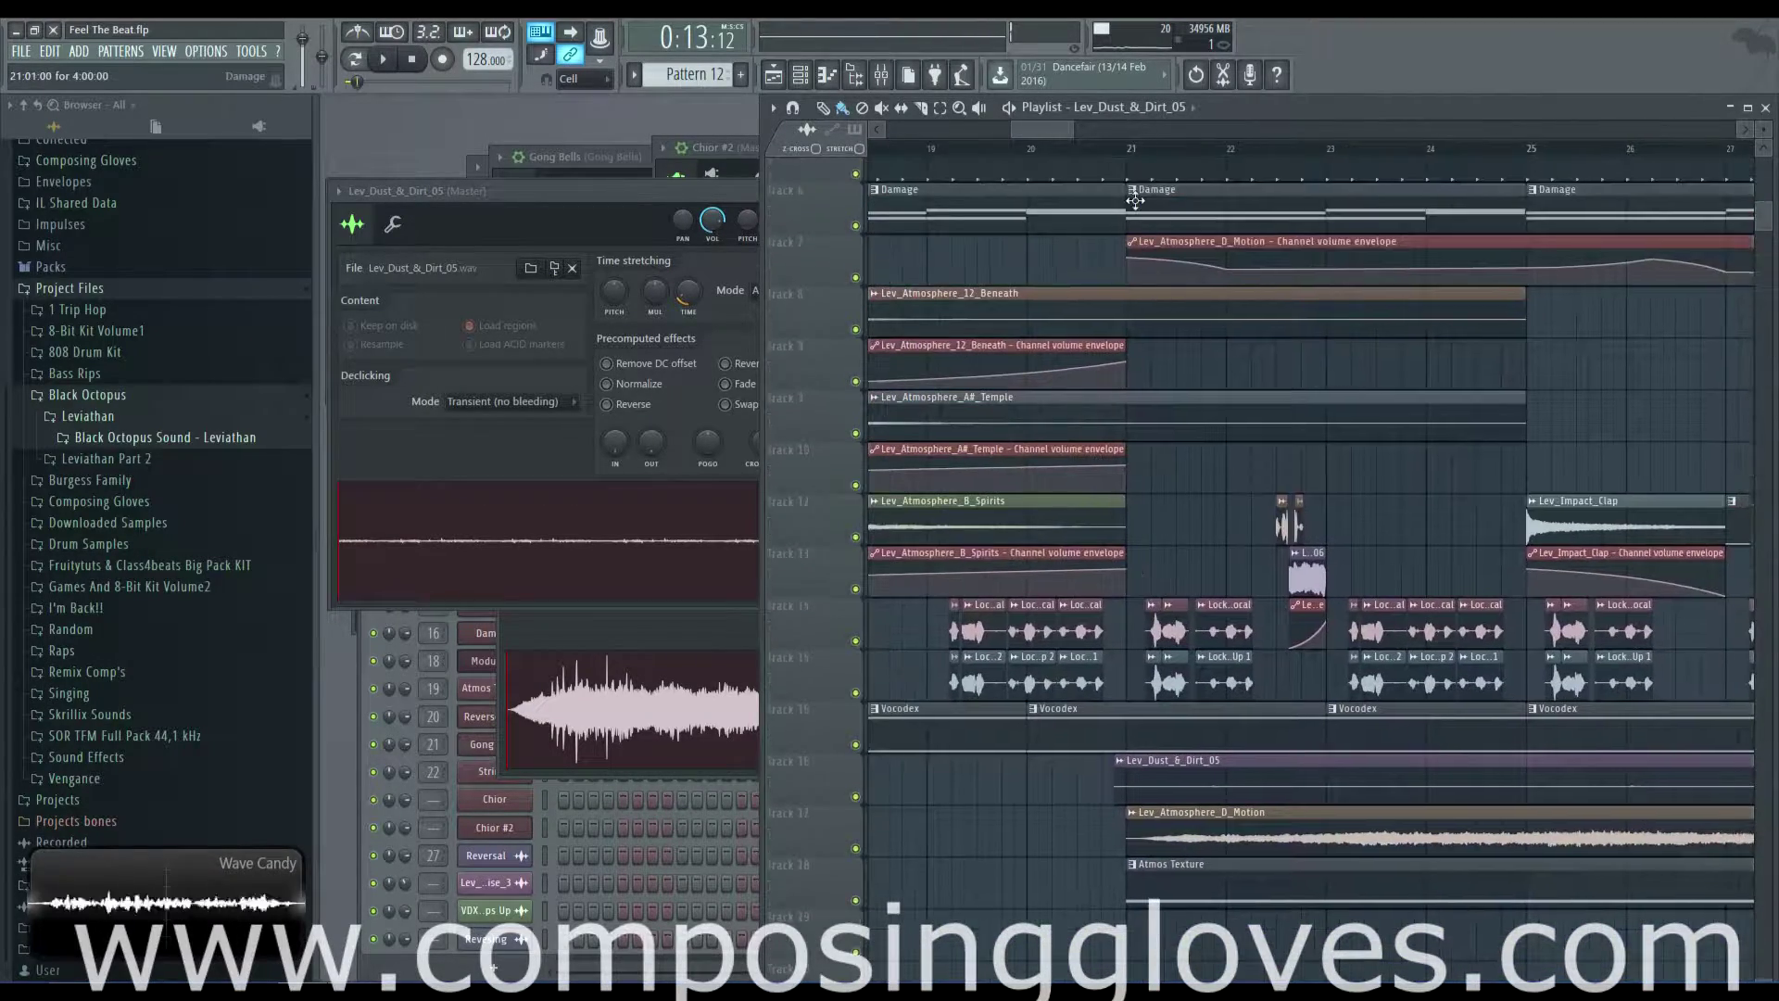
{"action": "left_click_drag", "start_coordinate": [1136, 200], "coordinate": [1096, 386]}
{"action": "left_click", "coordinate": [1090, 148]}
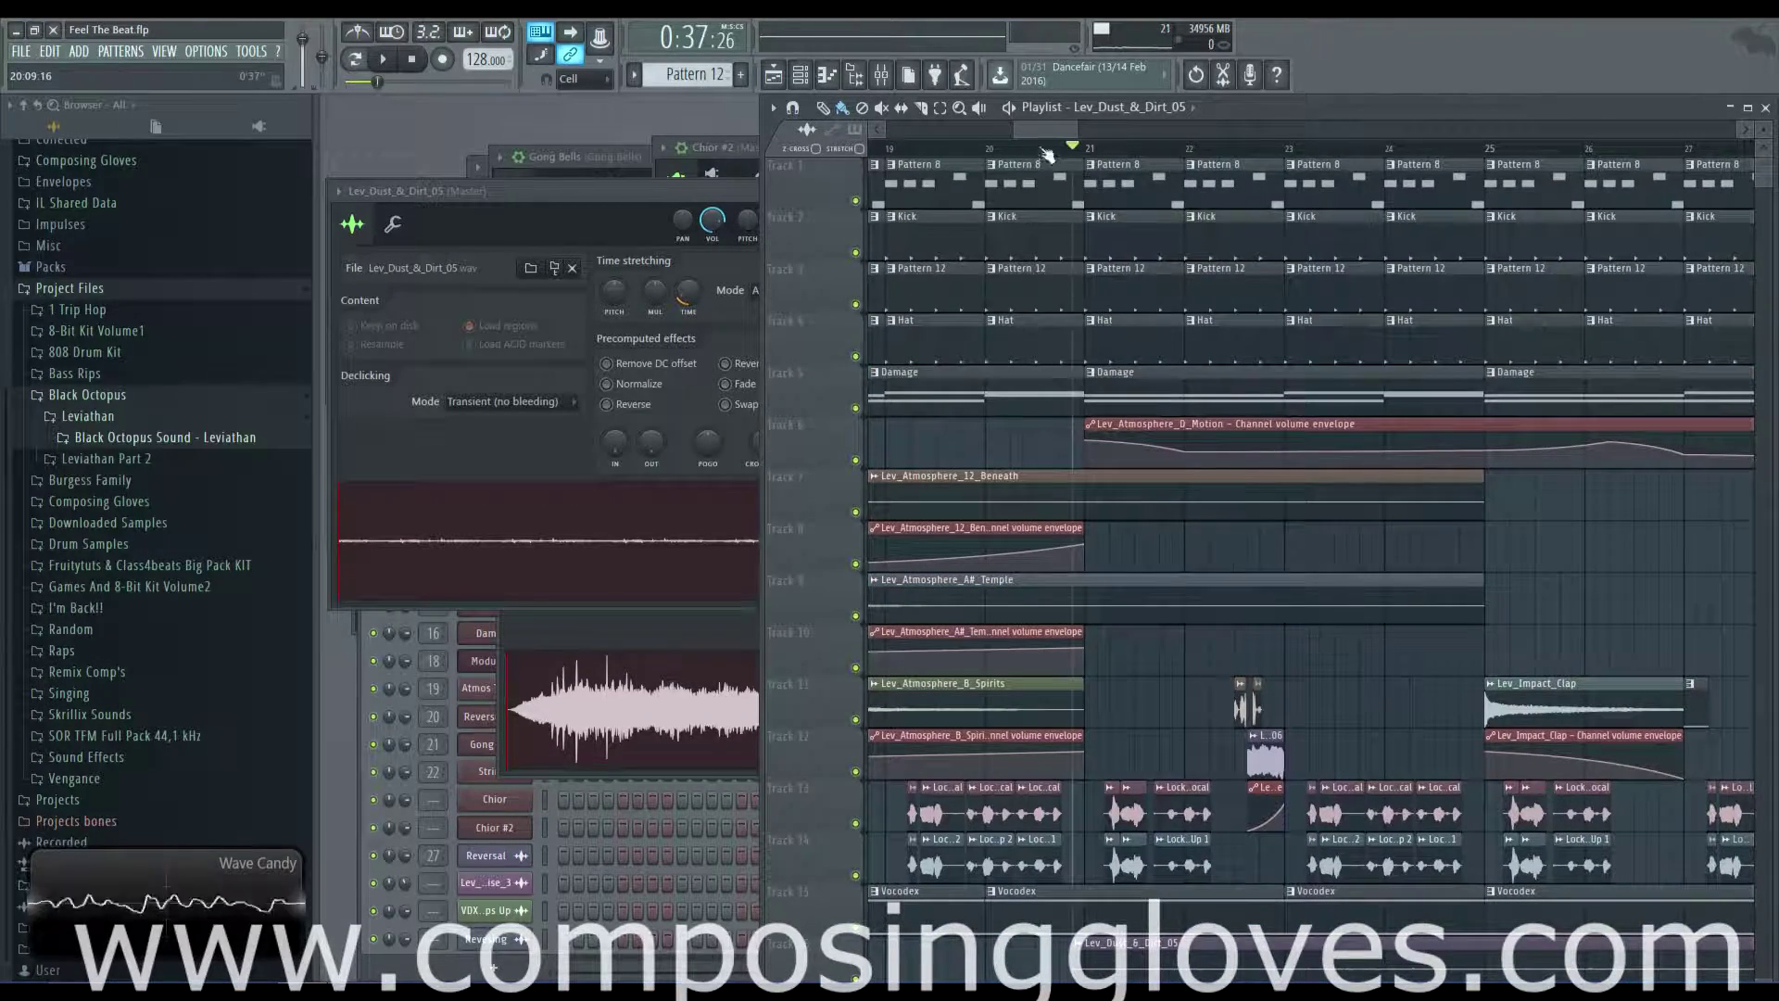
{"action": "key", "text": "space"}
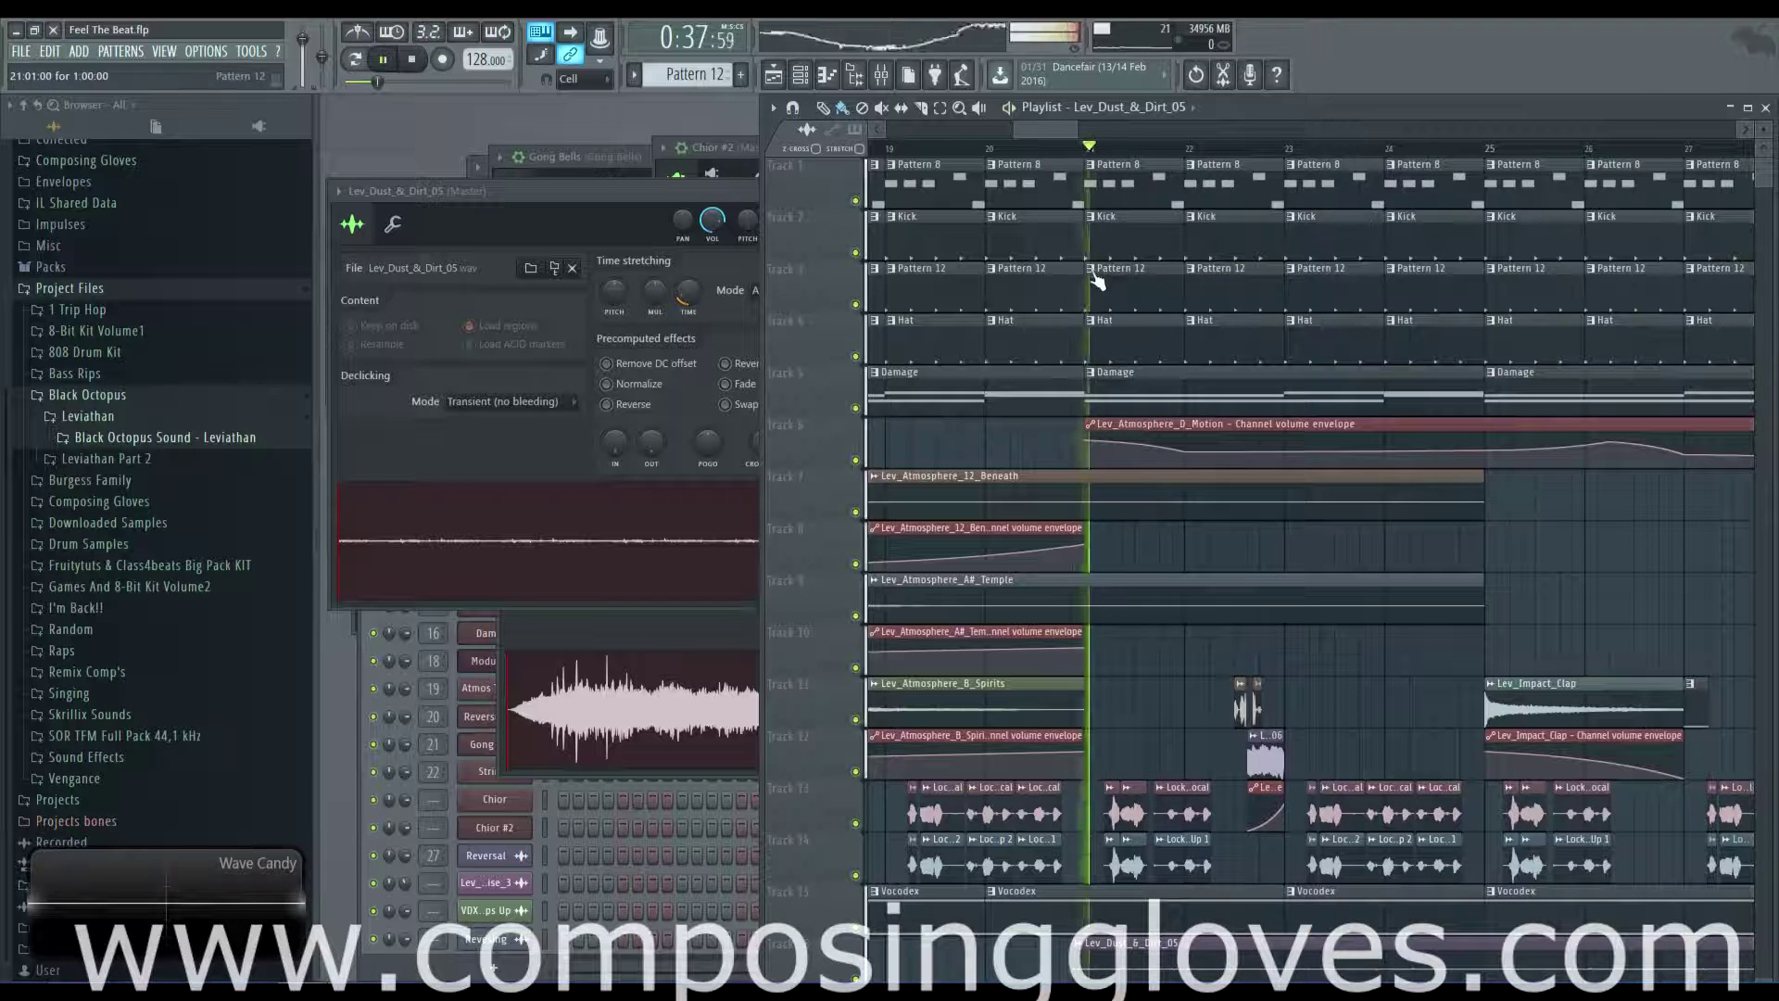
{"action": "scroll", "coordinate": [1145, 507], "scroll_direction": "down", "scroll_amount": 3}
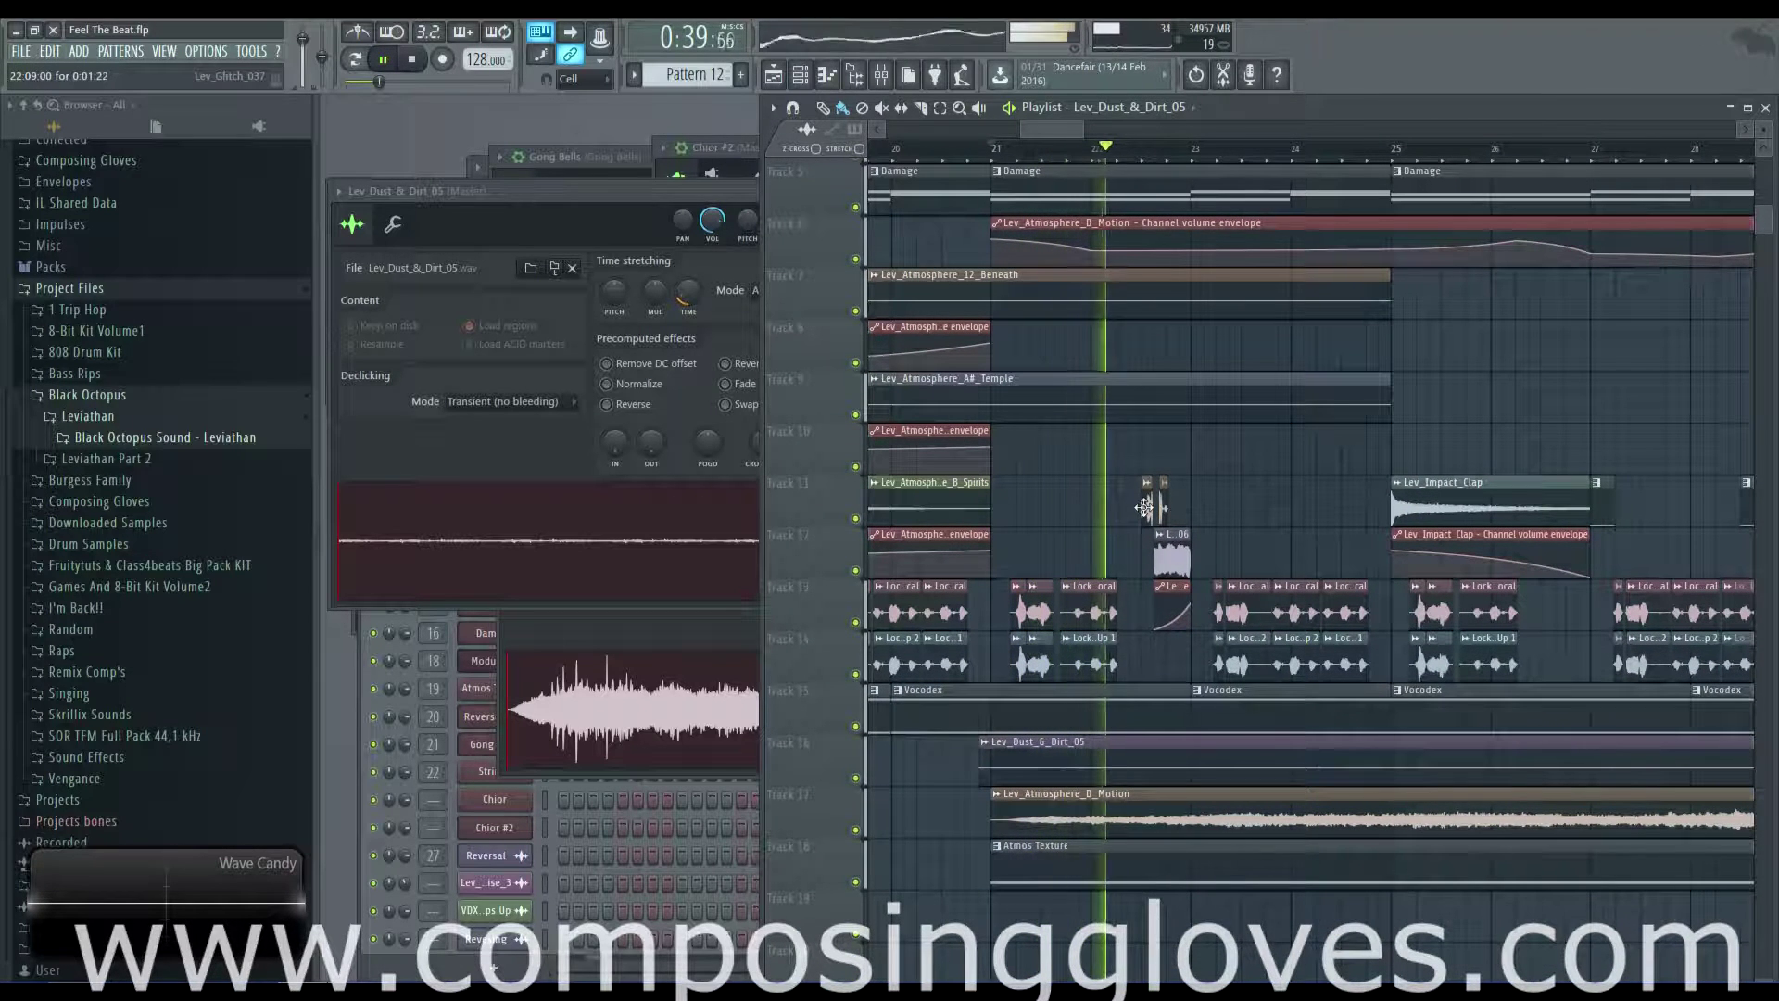
{"action": "left_click_drag", "start_coordinate": [1229, 489], "coordinate": [939, 495]}
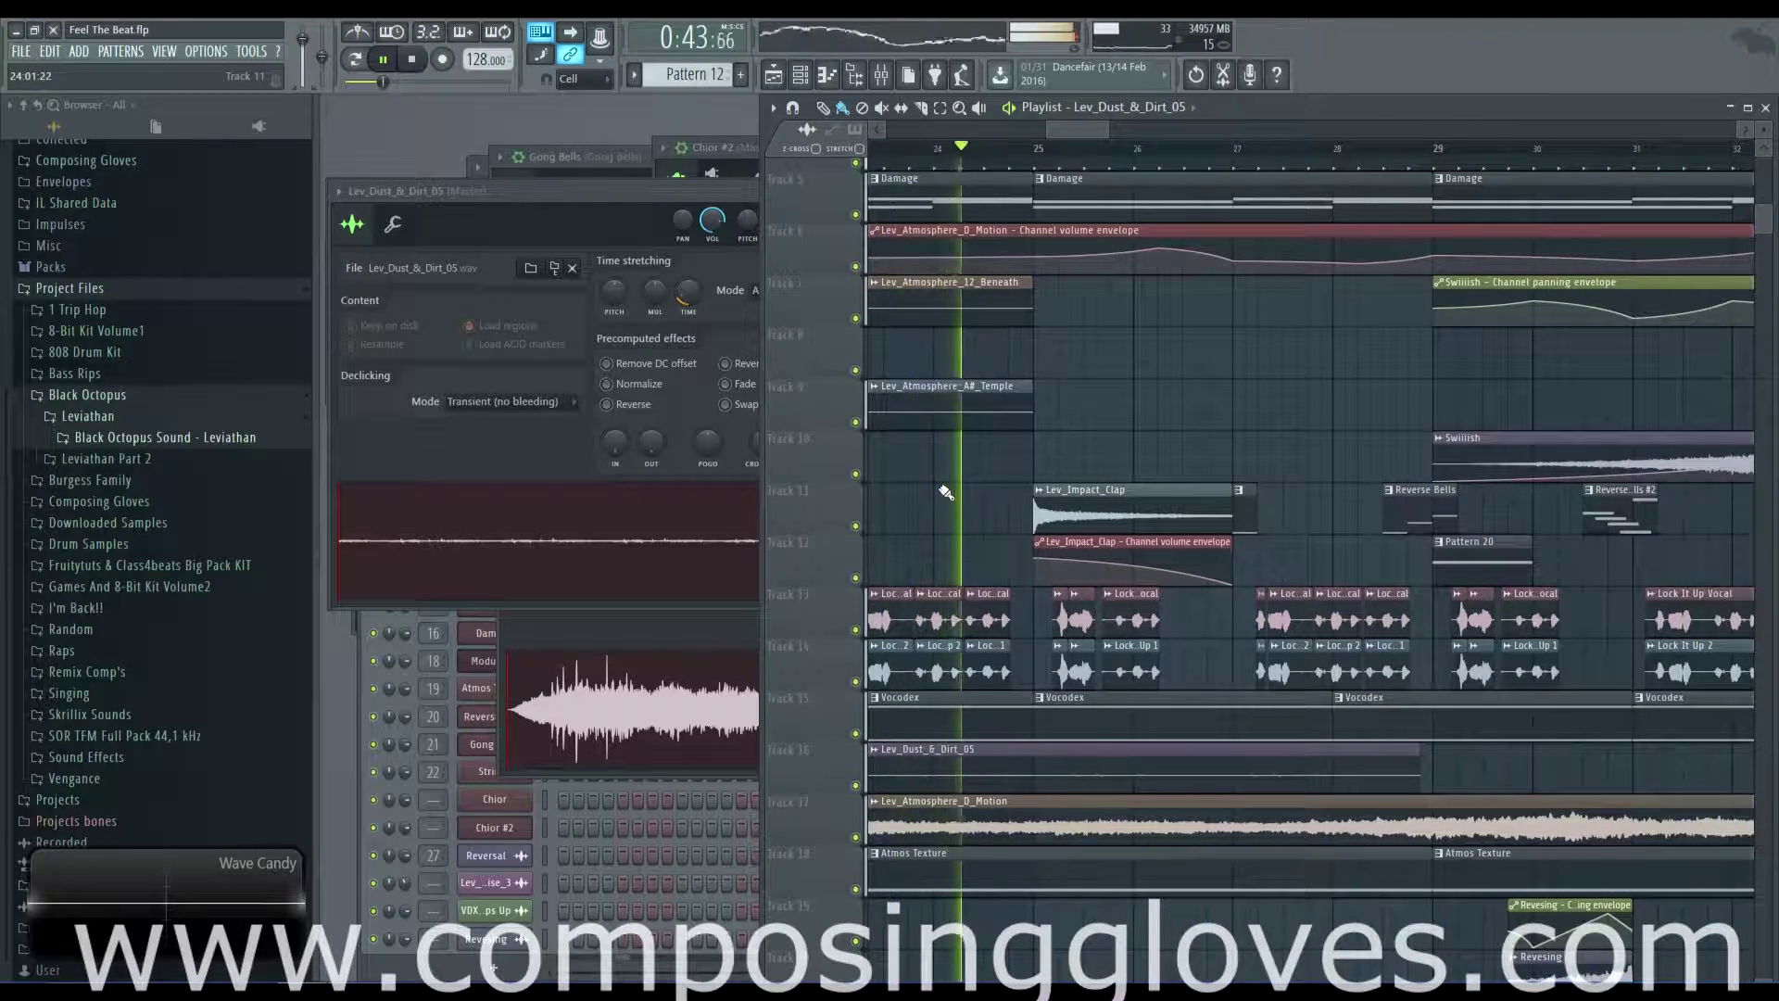
{"action": "key", "text": "space"}
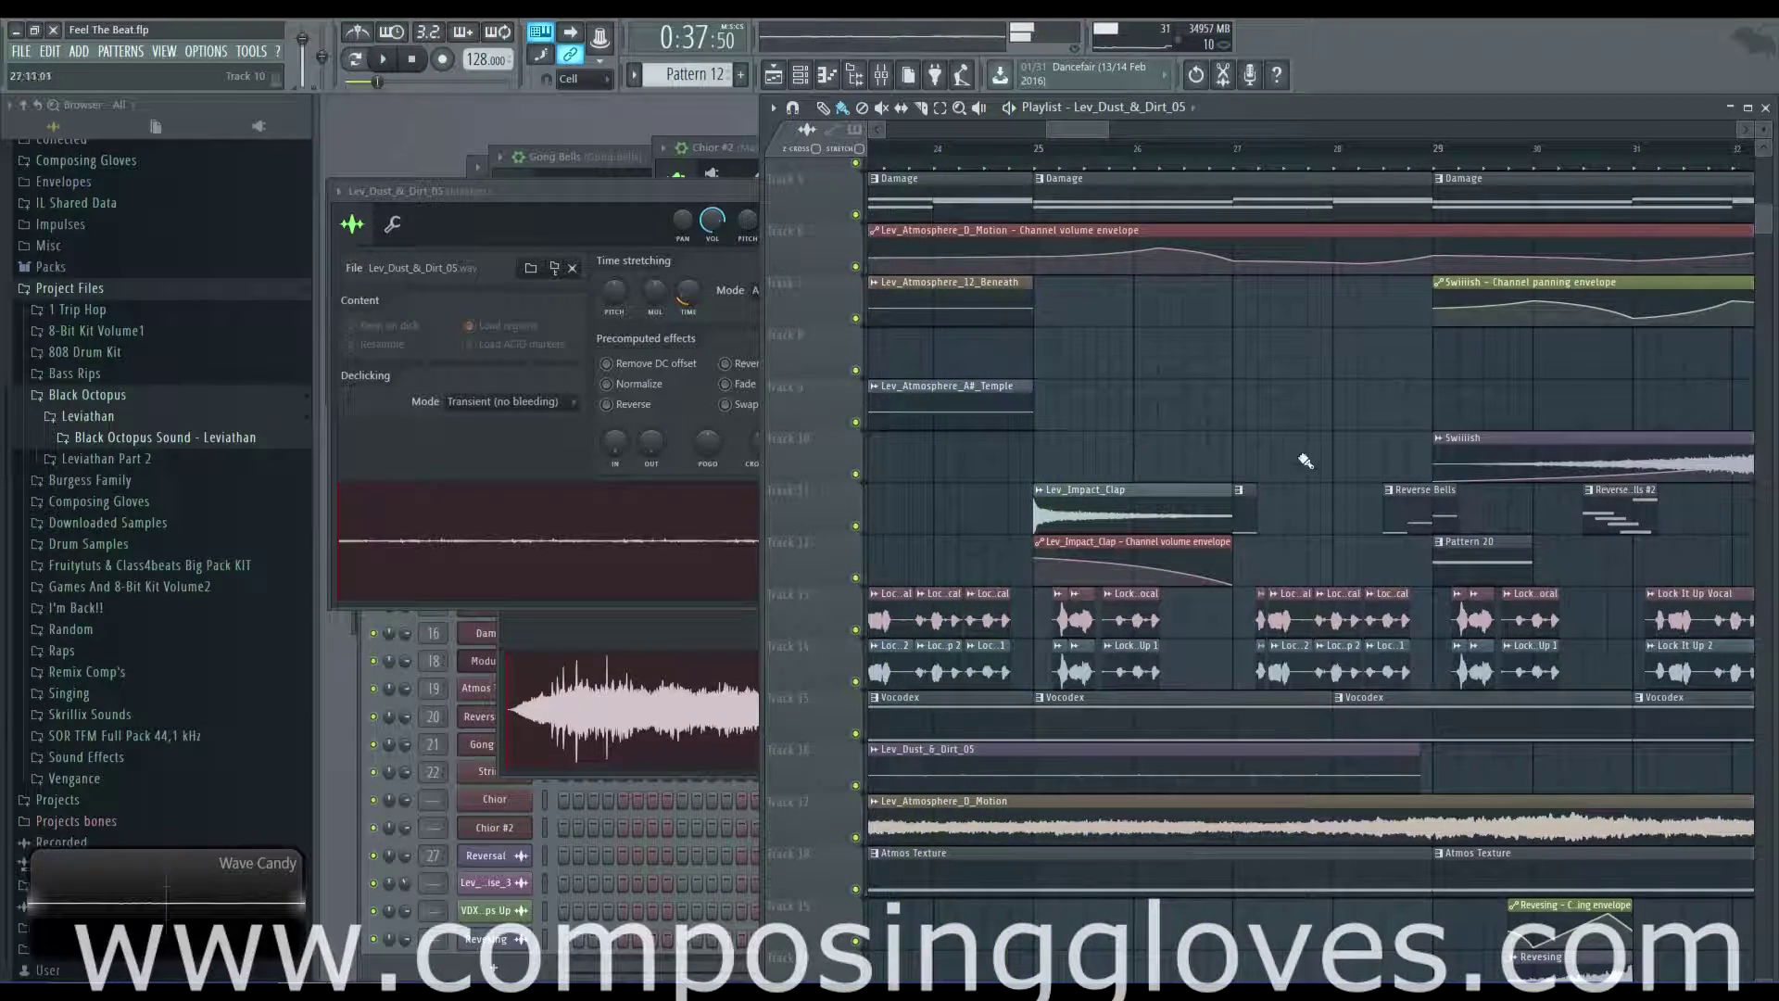
- Open the Lev_Atmosphere_D_Motion channel settings, then solo the Atmos Texture track and play it from bar 21
{"action": "scroll", "coordinate": [1281, 475], "scroll_direction": "down", "scroll_amount": 3}
{"action": "double_click", "coordinate": [996, 668]}
{"action": "scroll", "coordinate": [1019, 690], "scroll_direction": "left", "scroll_amount": 3}
{"action": "left_click", "coordinate": [855, 728], "text": "ctrl"}
{"action": "key", "text": "space"}
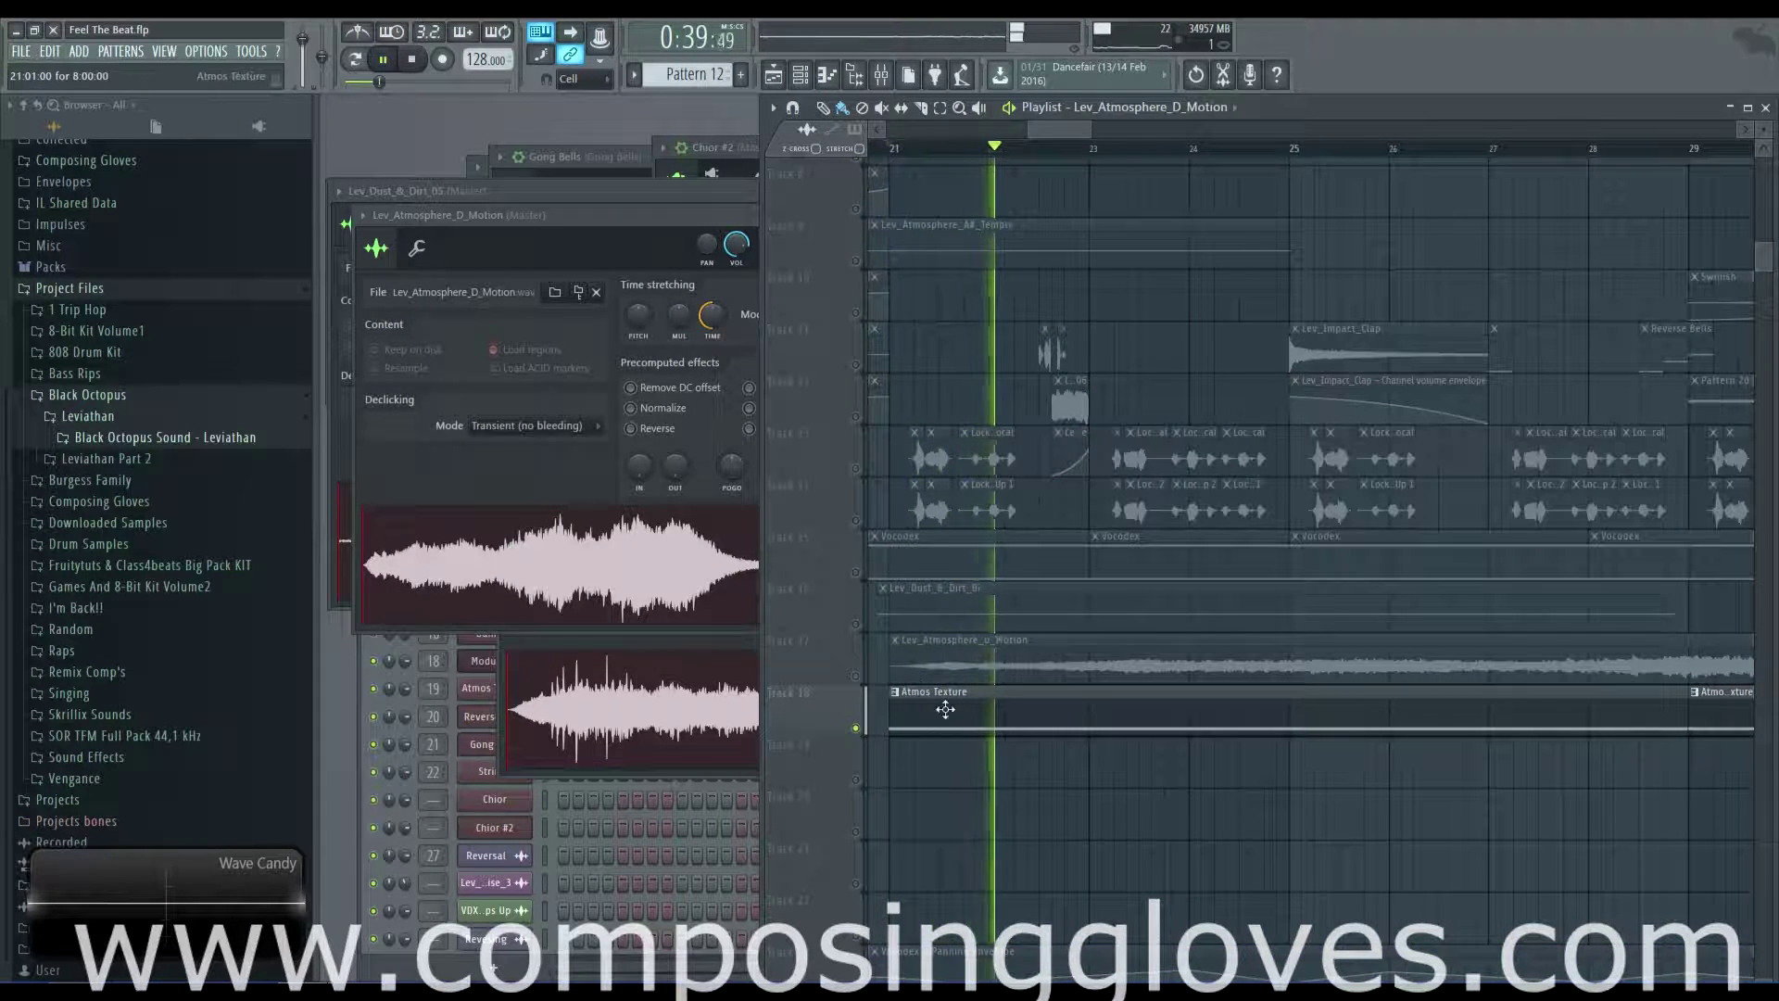
- Unmute the Lev_Atmosphere_D_Motion track and play it together with Atmos Texture from bar 21
{"action": "key", "text": "space"}
{"action": "left_click", "coordinate": [855, 675]}
{"action": "key", "text": "space"}
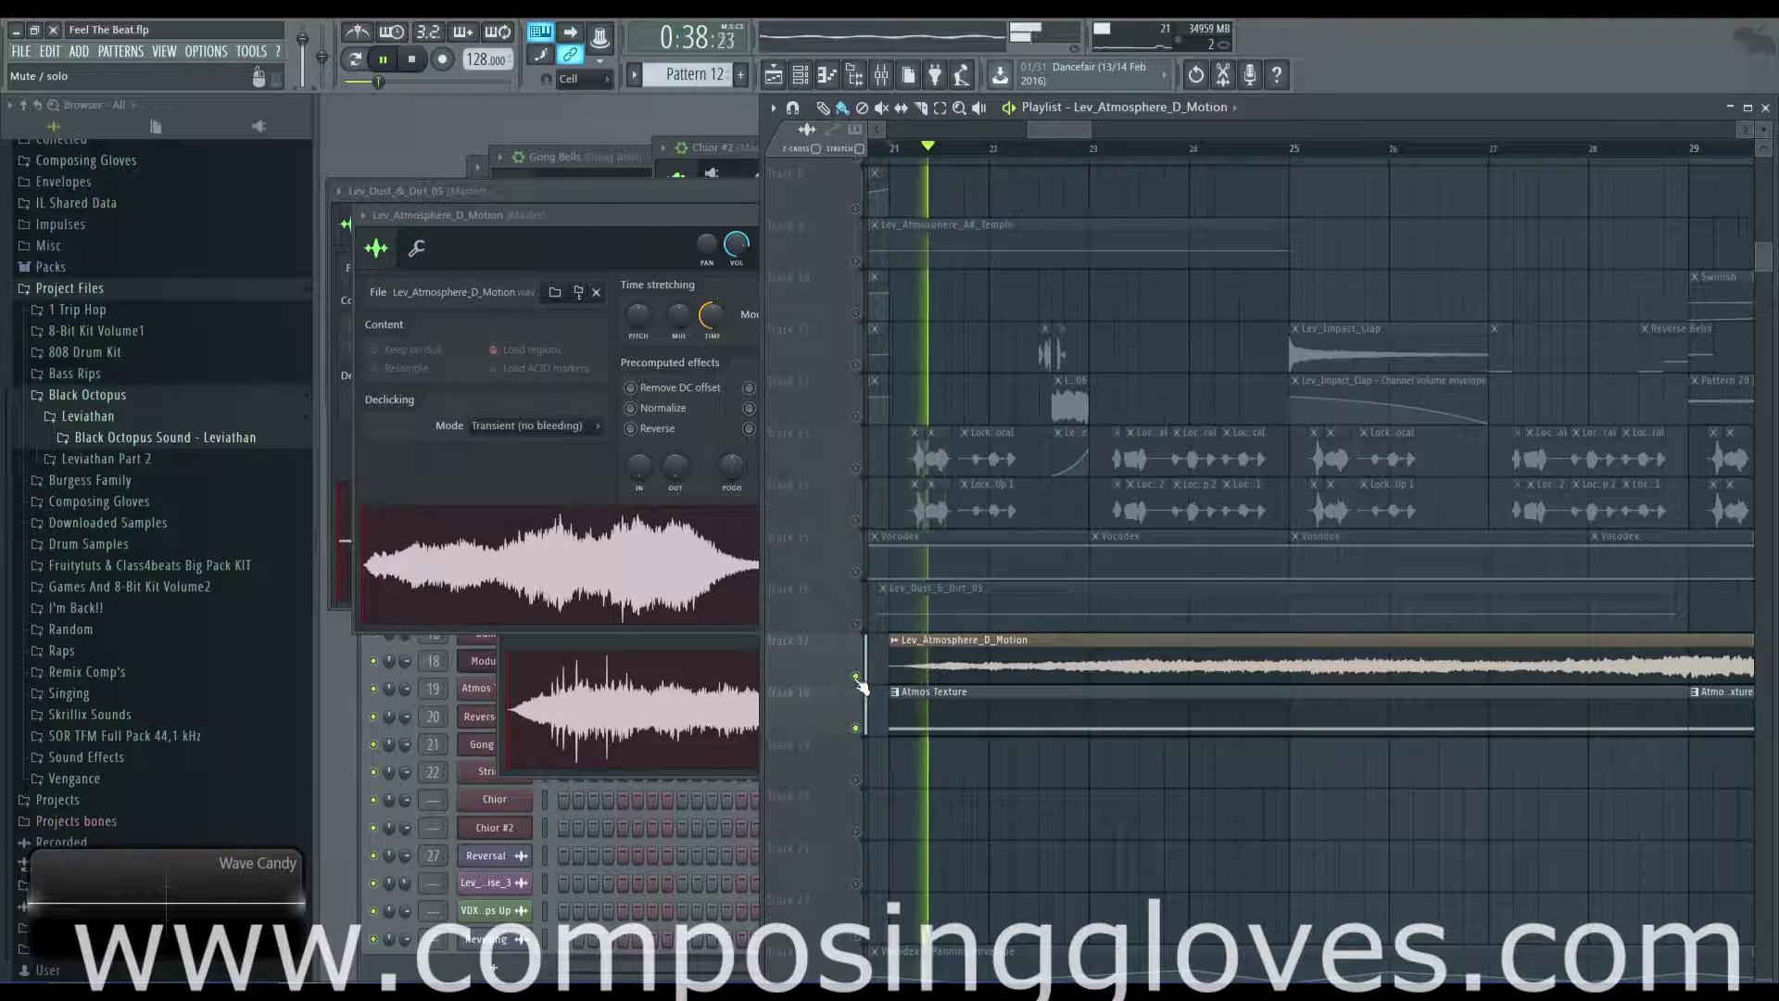
{"action": "key", "text": "space"}
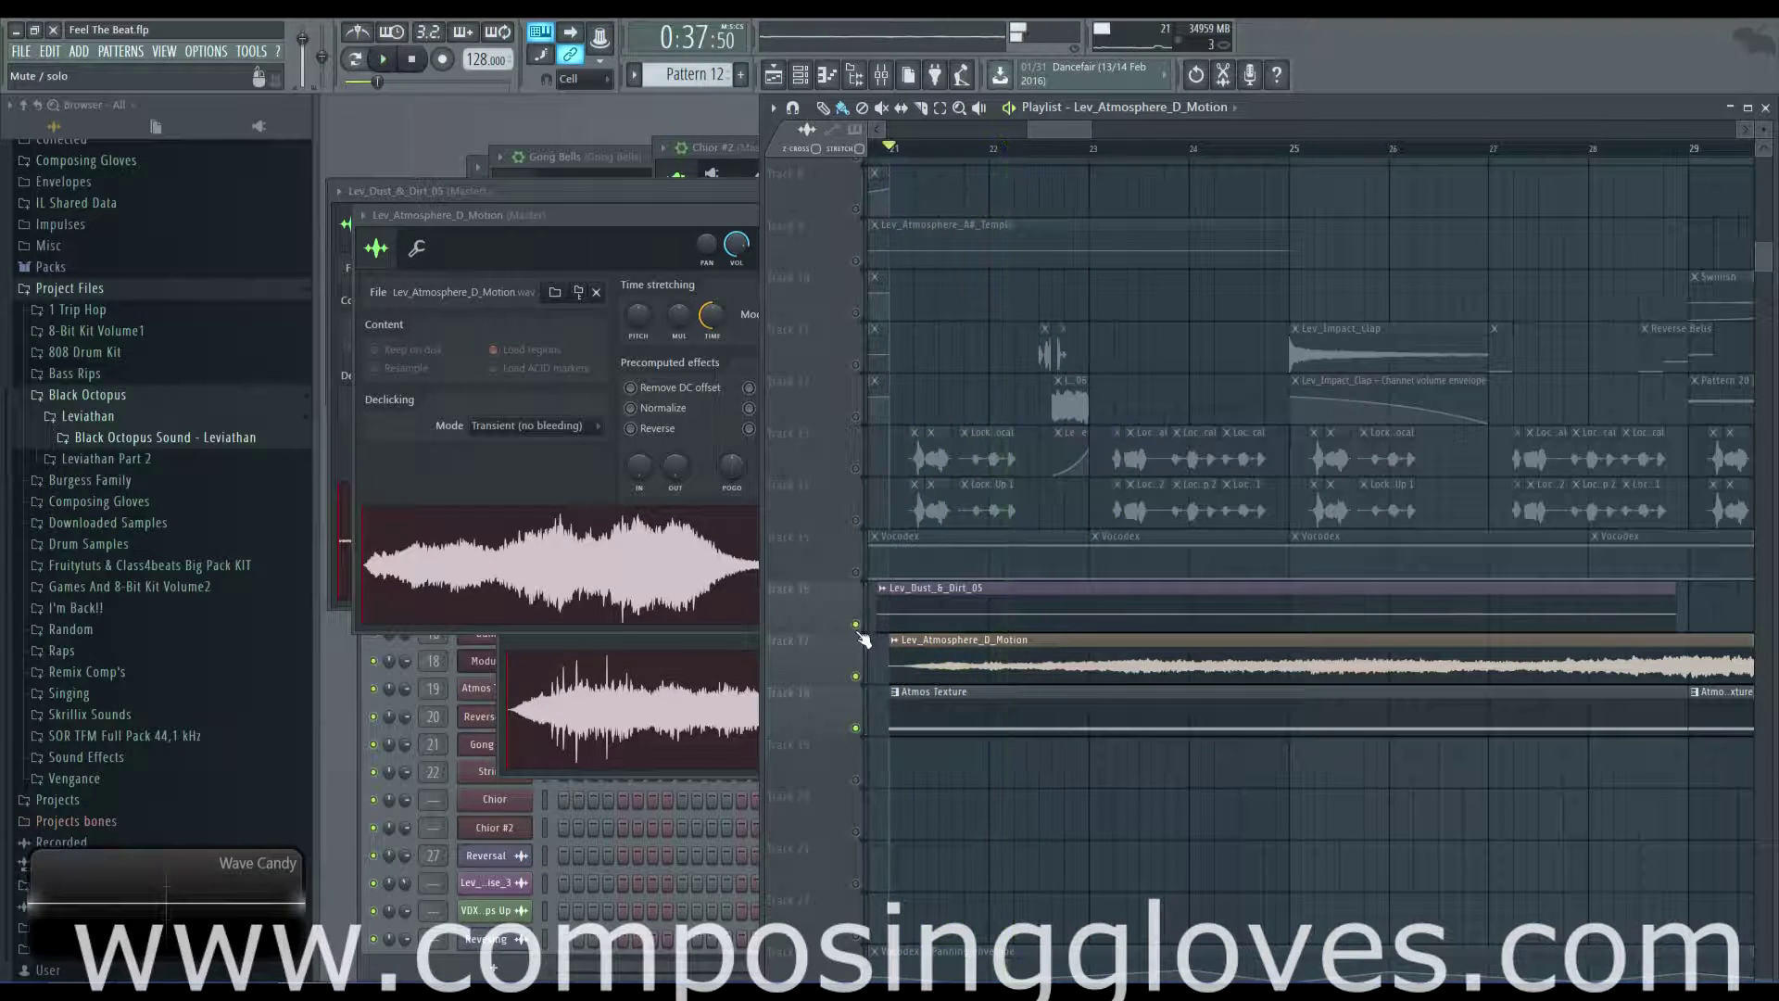
- Unmute the SOR TFM Atmos 04 and SOR TFM Atmos 52 tracks with their volume envelopes around bar 41
{"action": "left_click_drag", "start_coordinate": [1571, 808], "coordinate": [957, 516]}
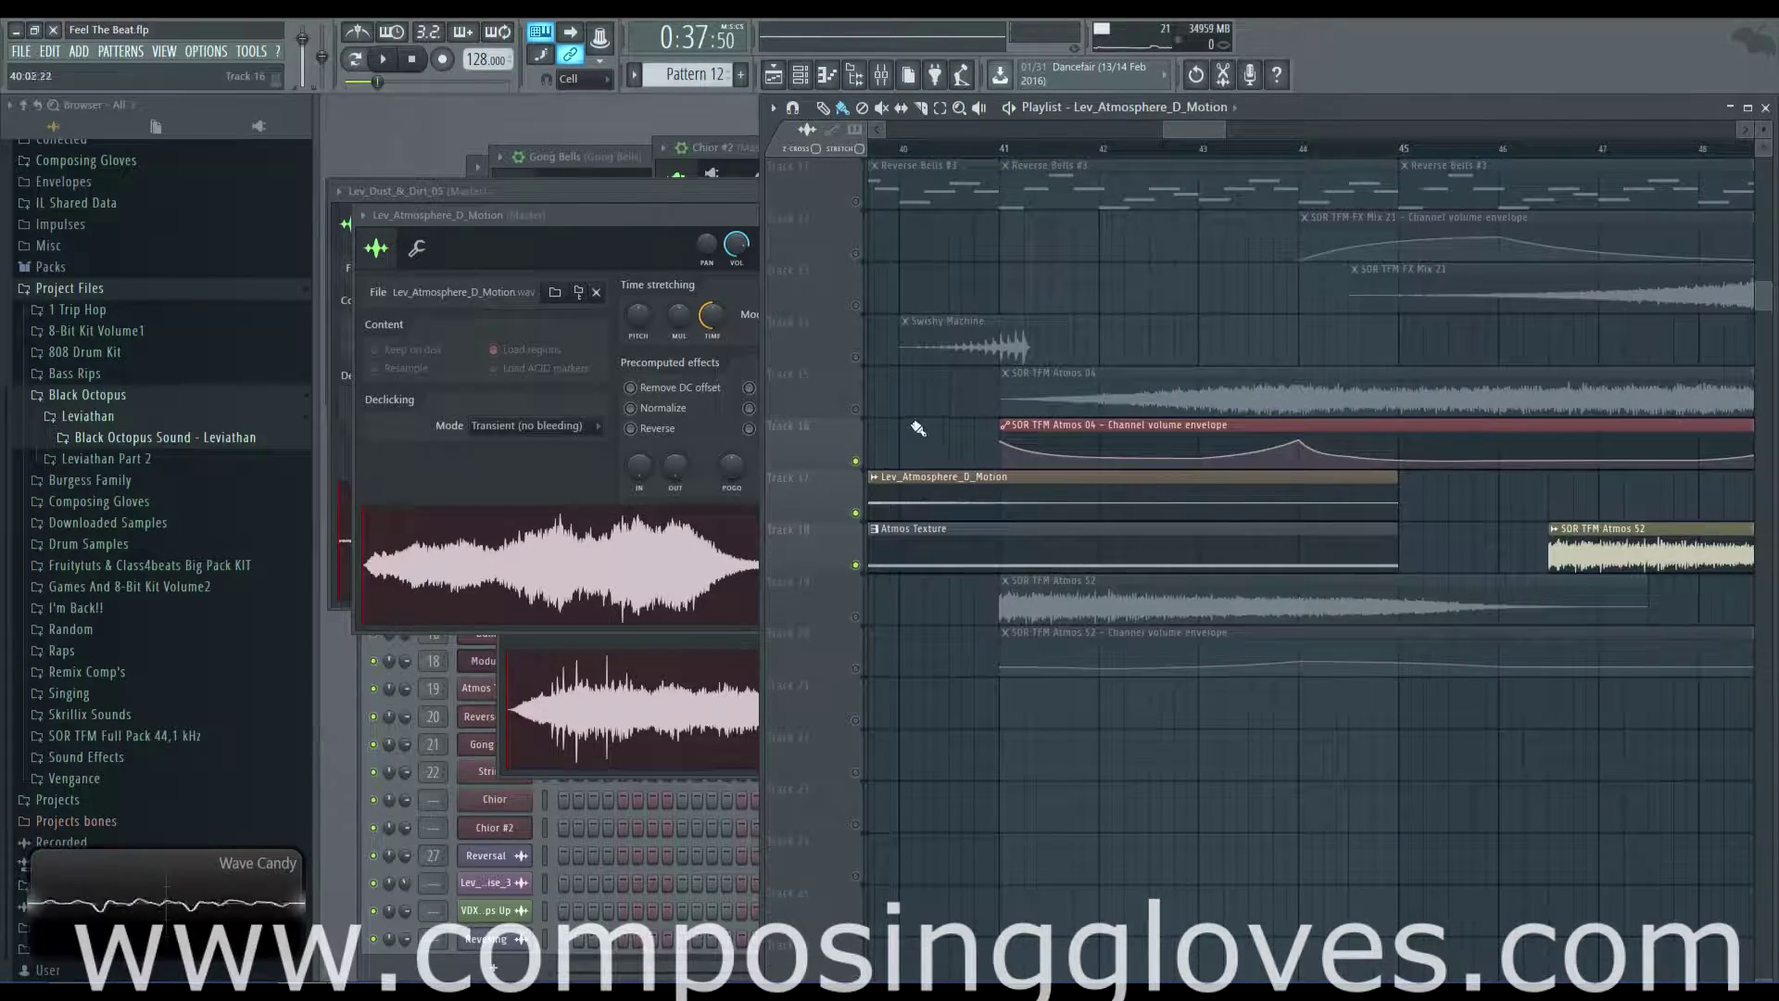
{"action": "left_click", "coordinate": [853, 409]}
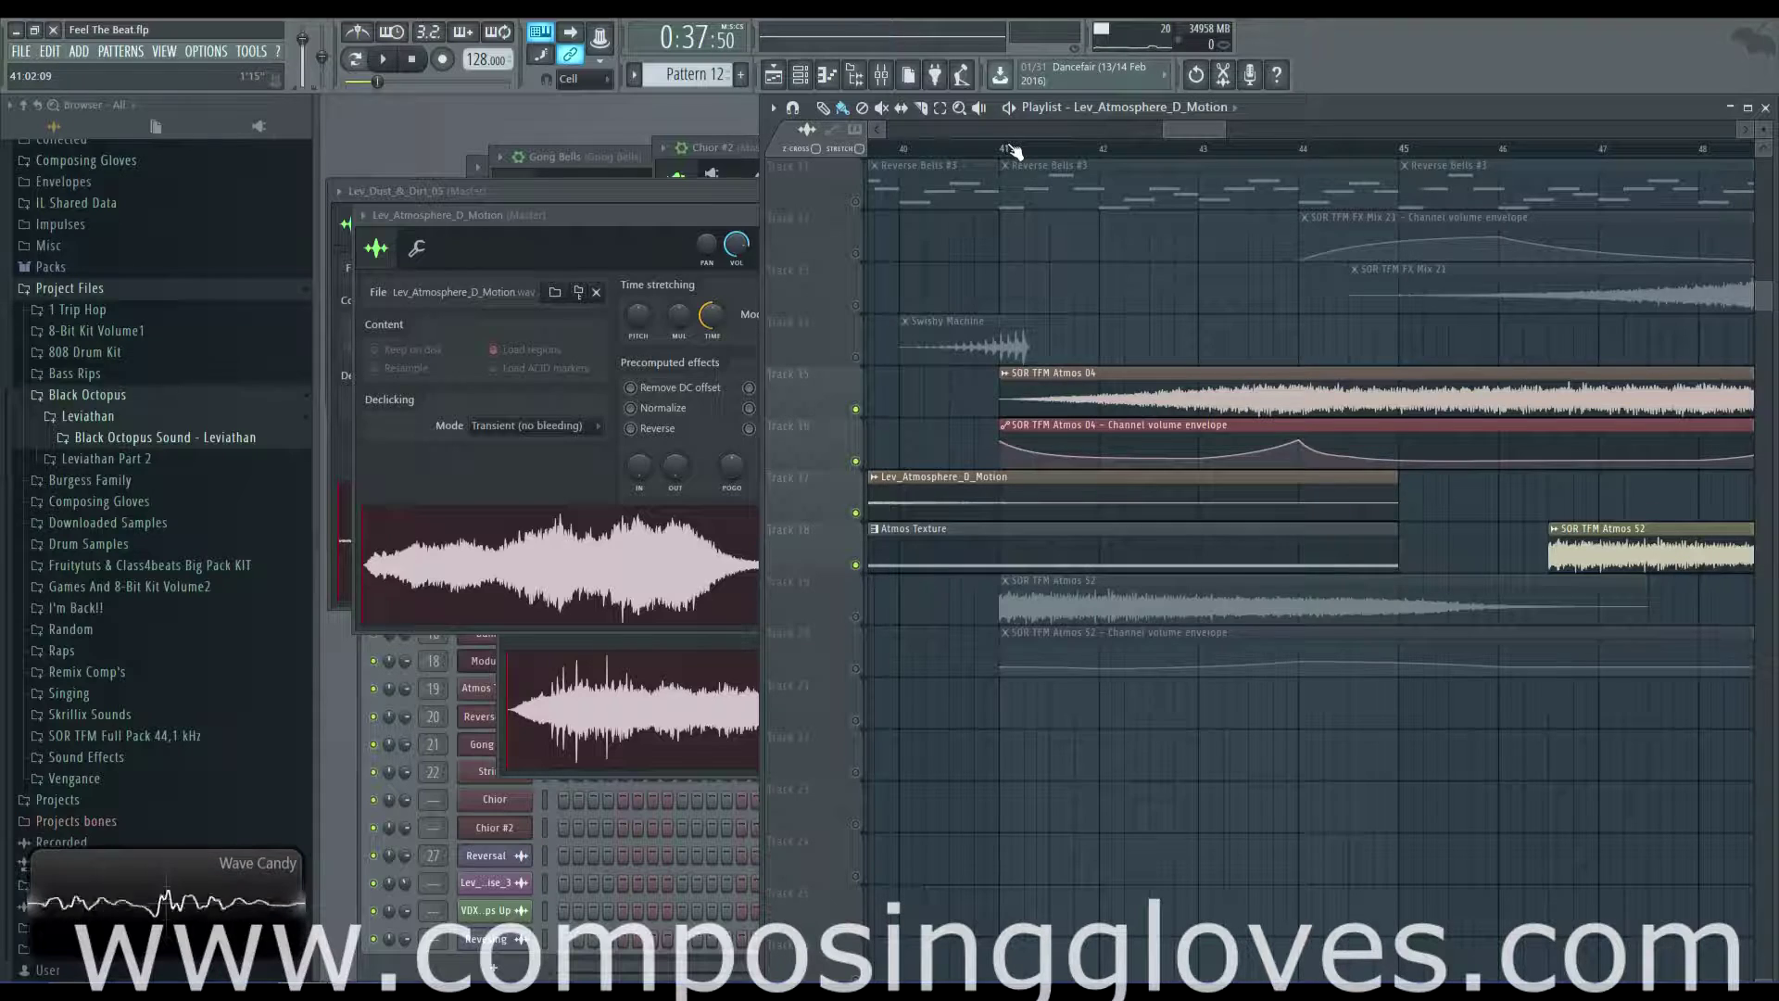
{"action": "left_click", "coordinate": [856, 616]}
{"action": "left_click", "coordinate": [855, 668]}
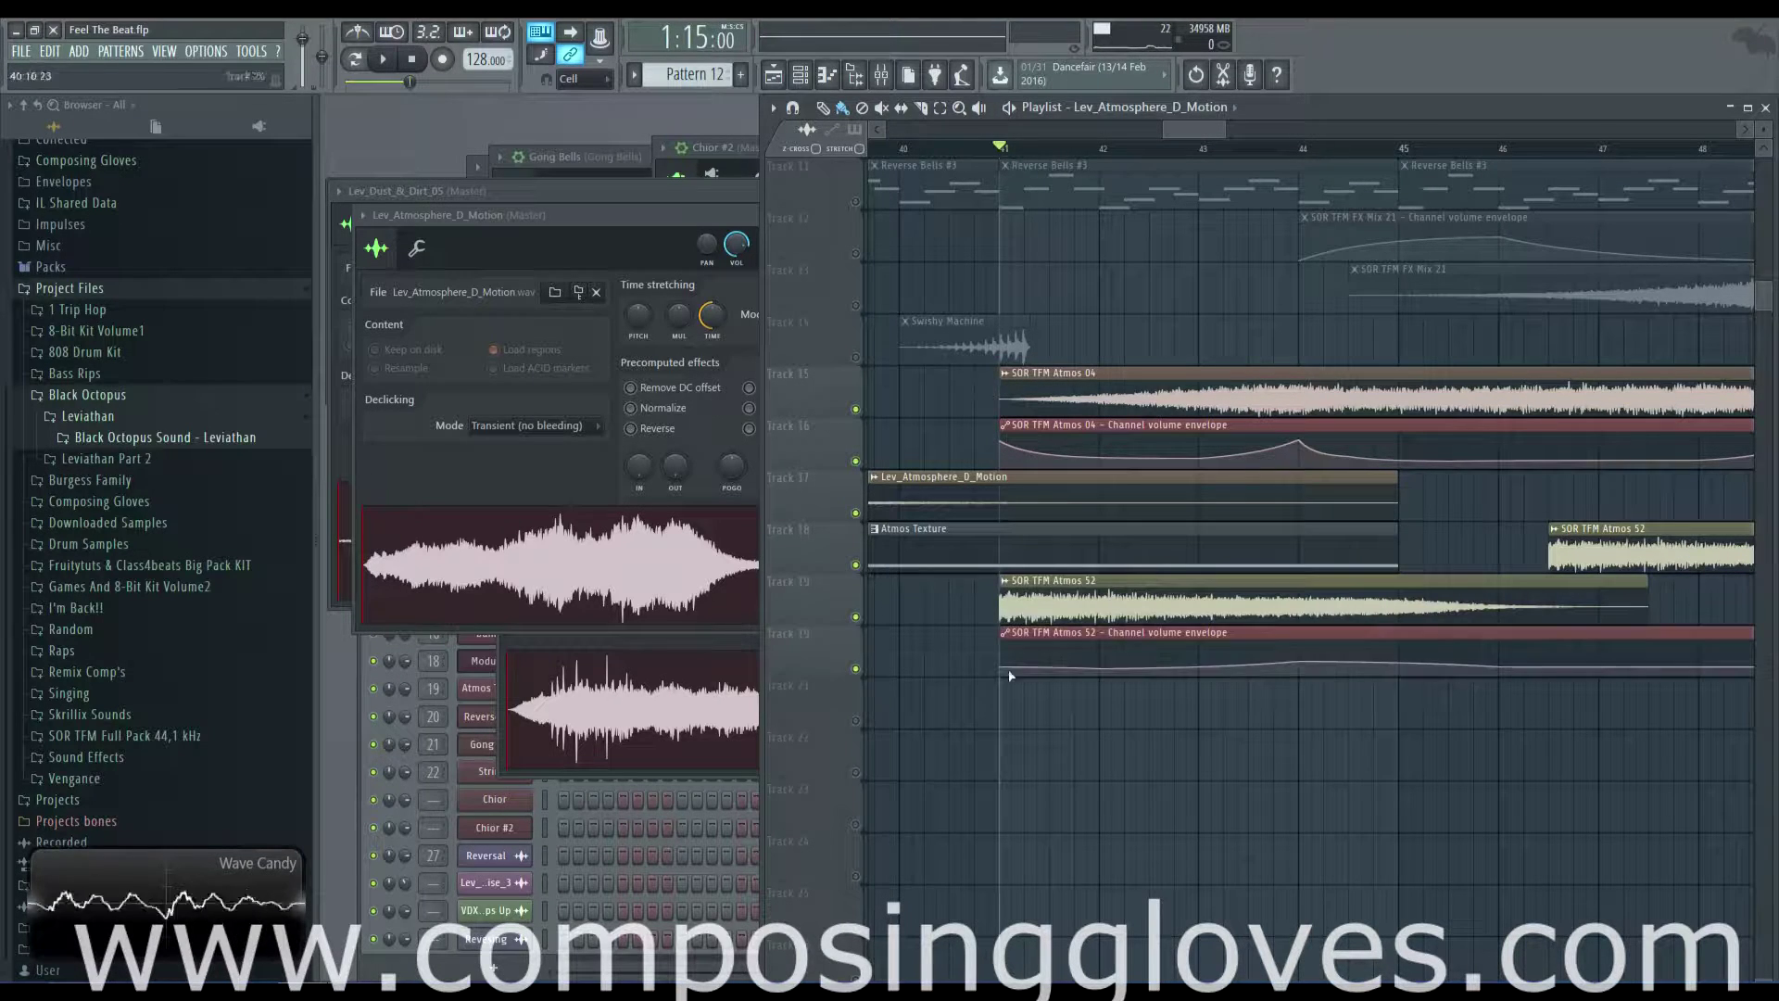
- Play the isolated atmosphere layers from bar 41 and follow how the SOR TFM Atmos clips blend with D_Motion
{"action": "key", "text": "space"}
{"action": "left_click_drag", "start_coordinate": [1285, 337], "coordinate": [934, 349]}
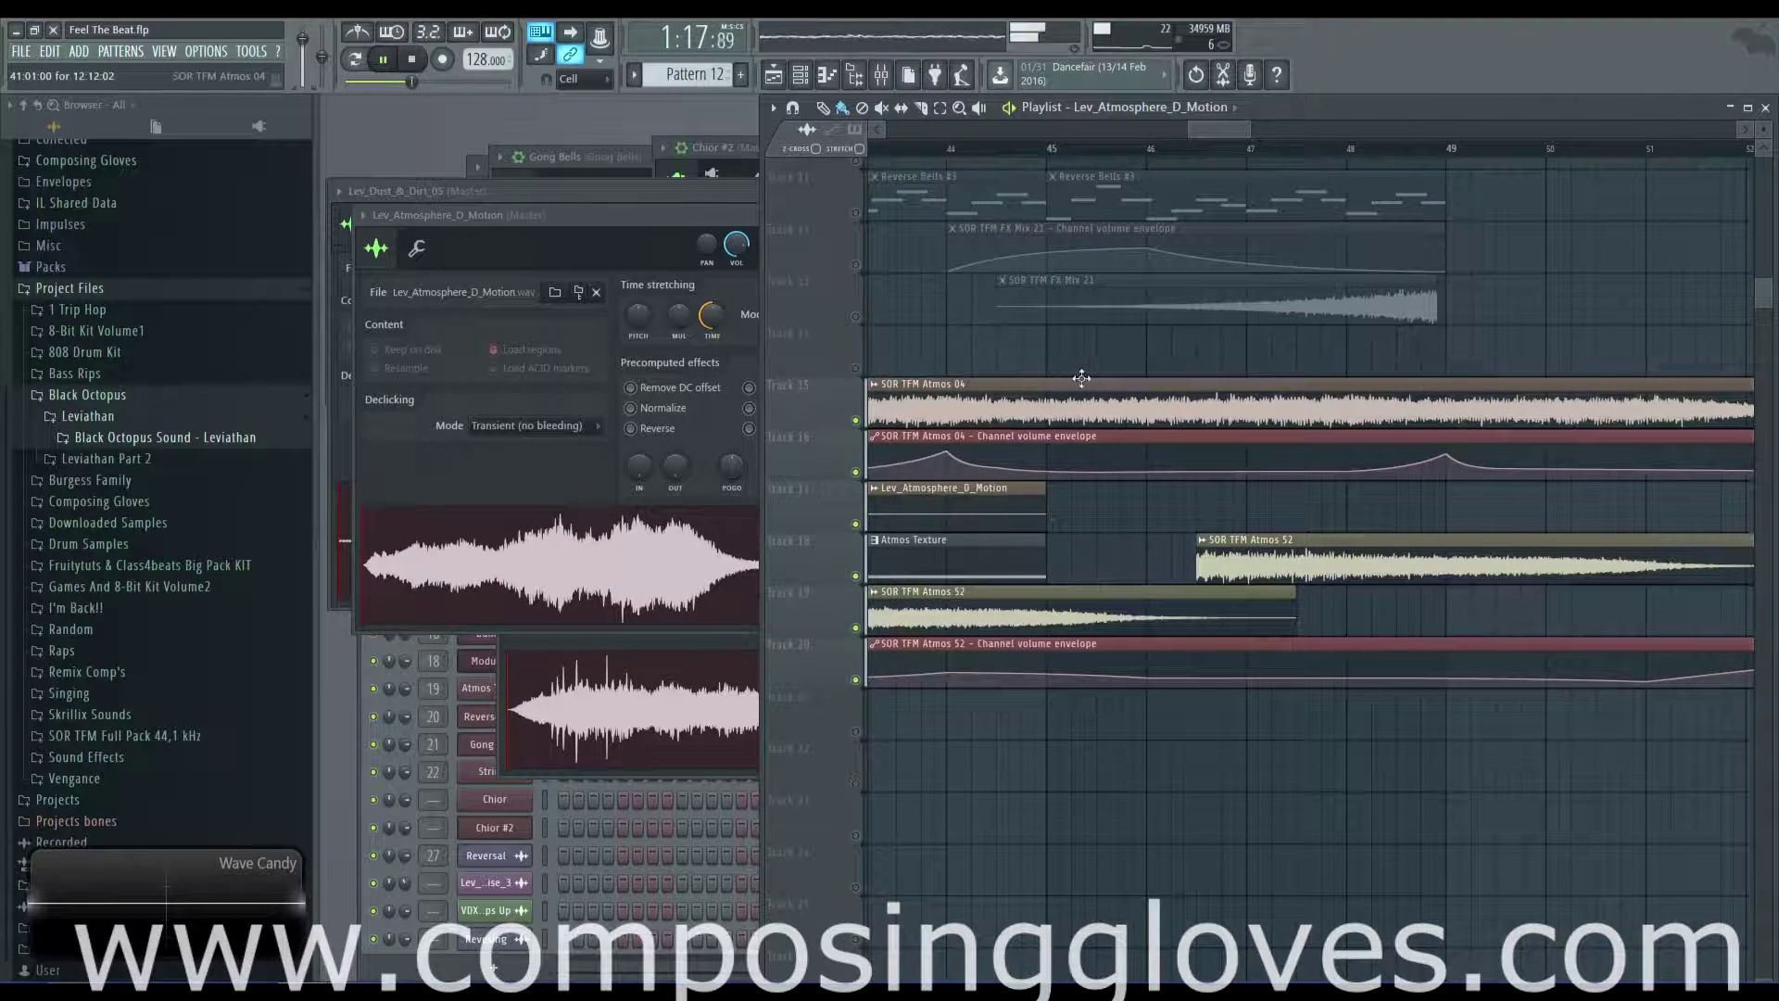
{"action": "left_click_drag", "start_coordinate": [1041, 377], "coordinate": [1193, 394]}
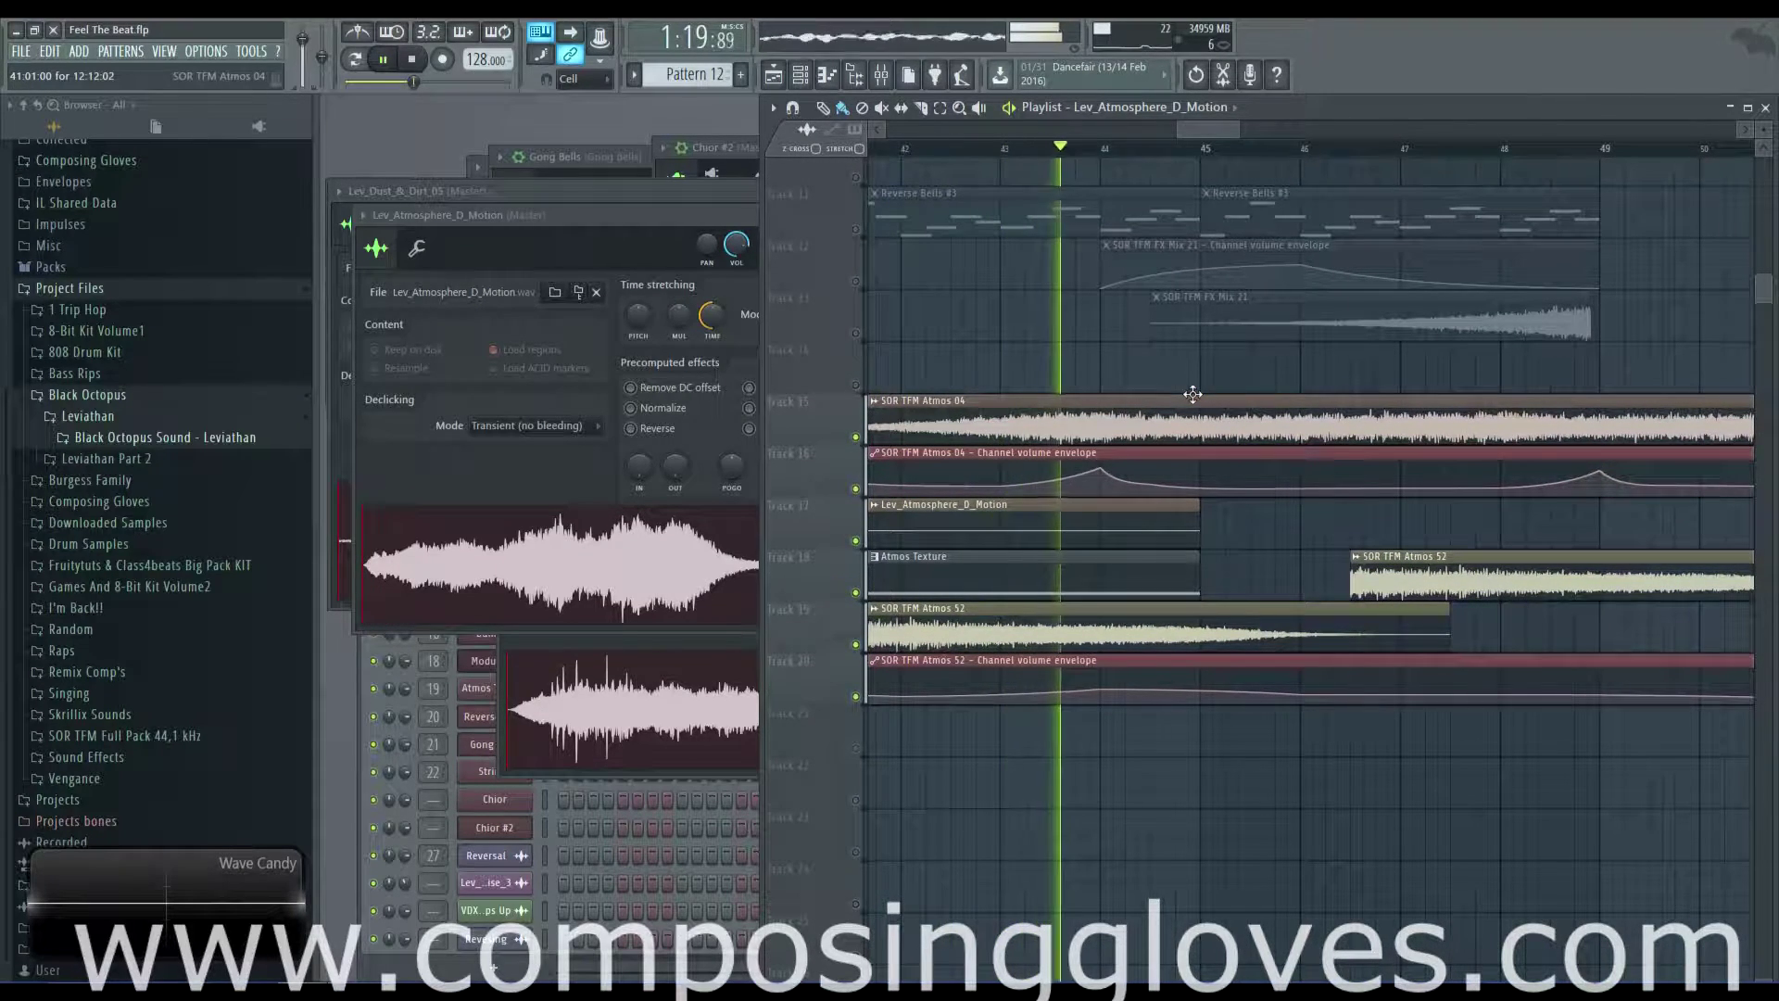
{"action": "key", "text": "space"}
- End the solo so that every playlist track is audible again
{"action": "left_click_drag", "start_coordinate": [1036, 361], "coordinate": [1248, 509]}
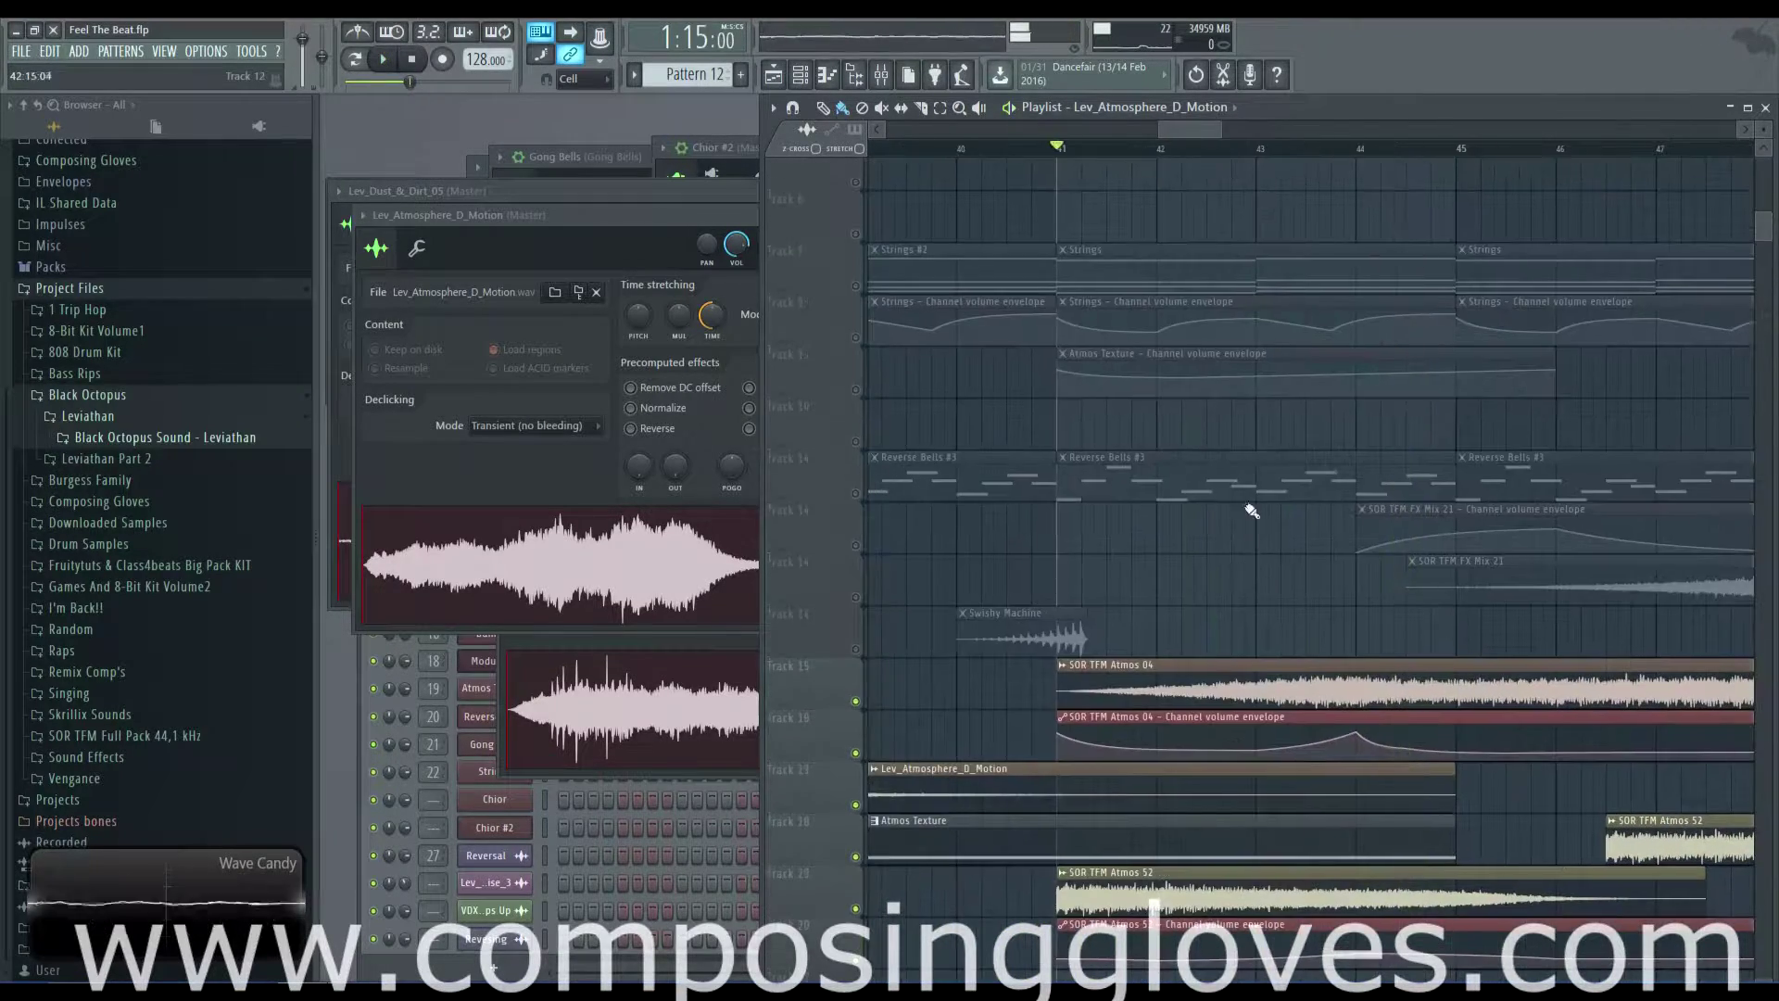
{"action": "scroll", "coordinate": [1247, 509], "scroll_direction": "down", "scroll_amount": 3}
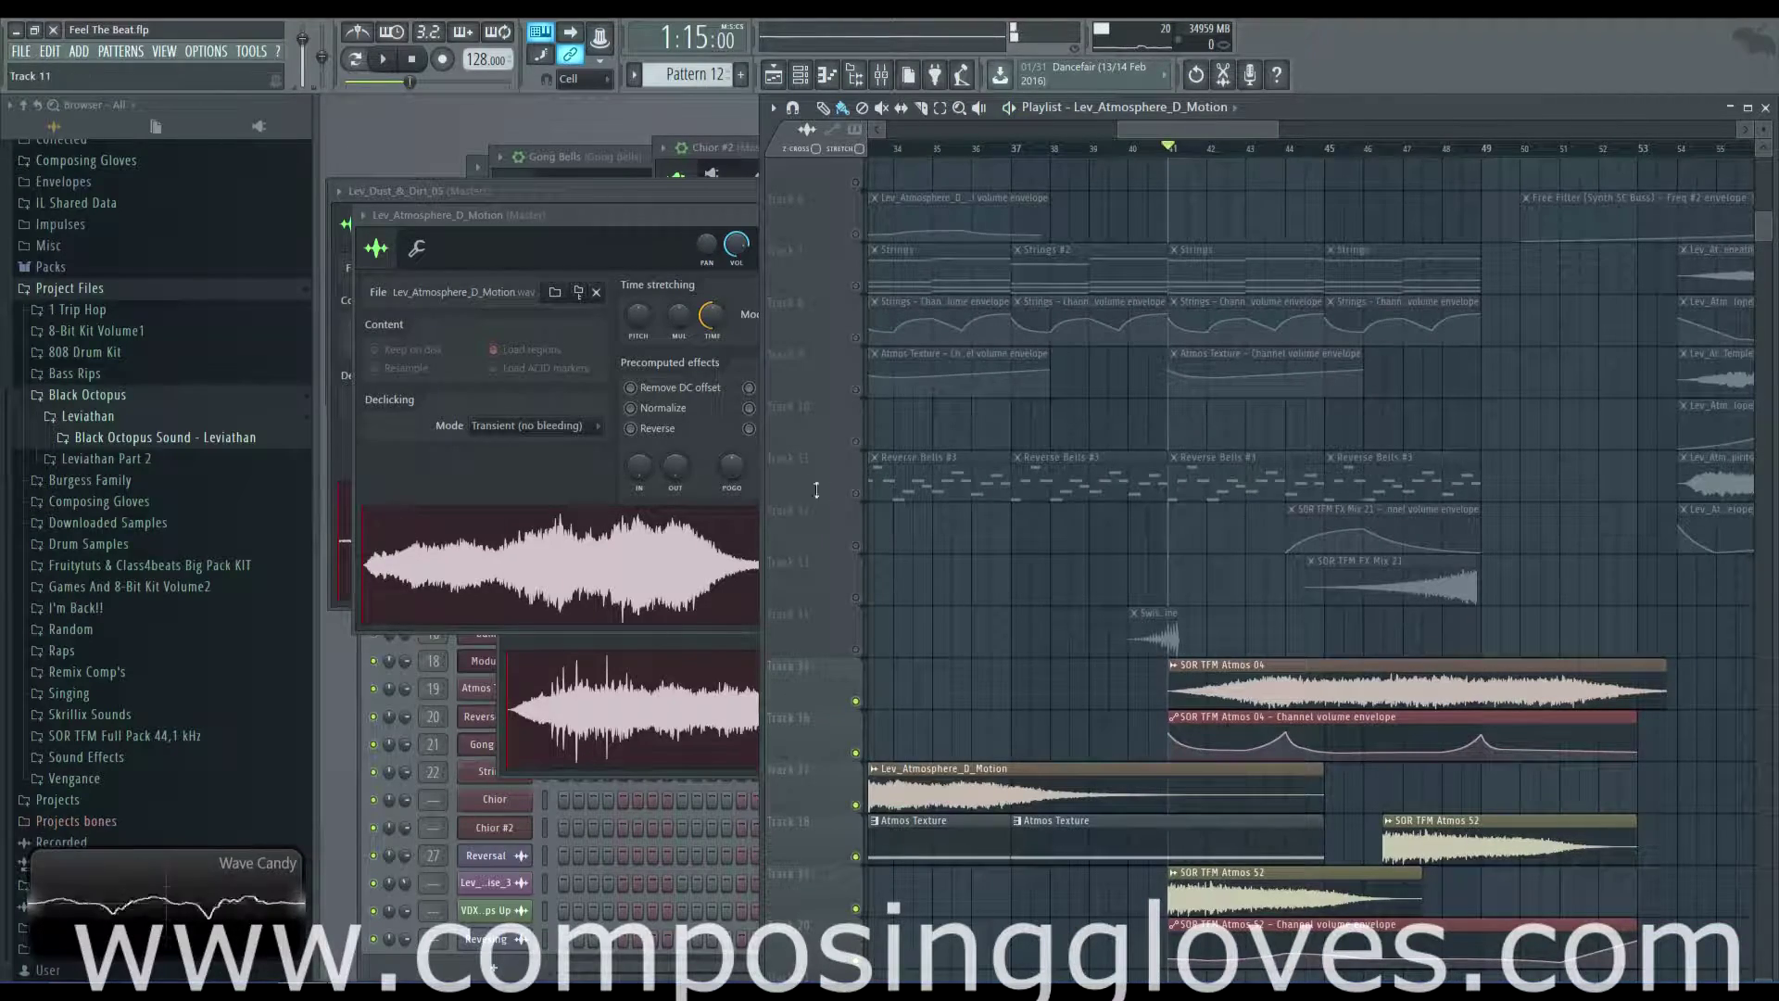
{"action": "right_click", "coordinate": [856, 493]}
{"action": "right_click", "coordinate": [856, 494]}
{"action": "scroll", "coordinate": [1317, 411], "scroll_direction": "up", "scroll_amount": 4, "text": "ctrl"}
{"action": "scroll", "coordinate": [1270, 377], "scroll_direction": "up", "scroll_amount": 1}
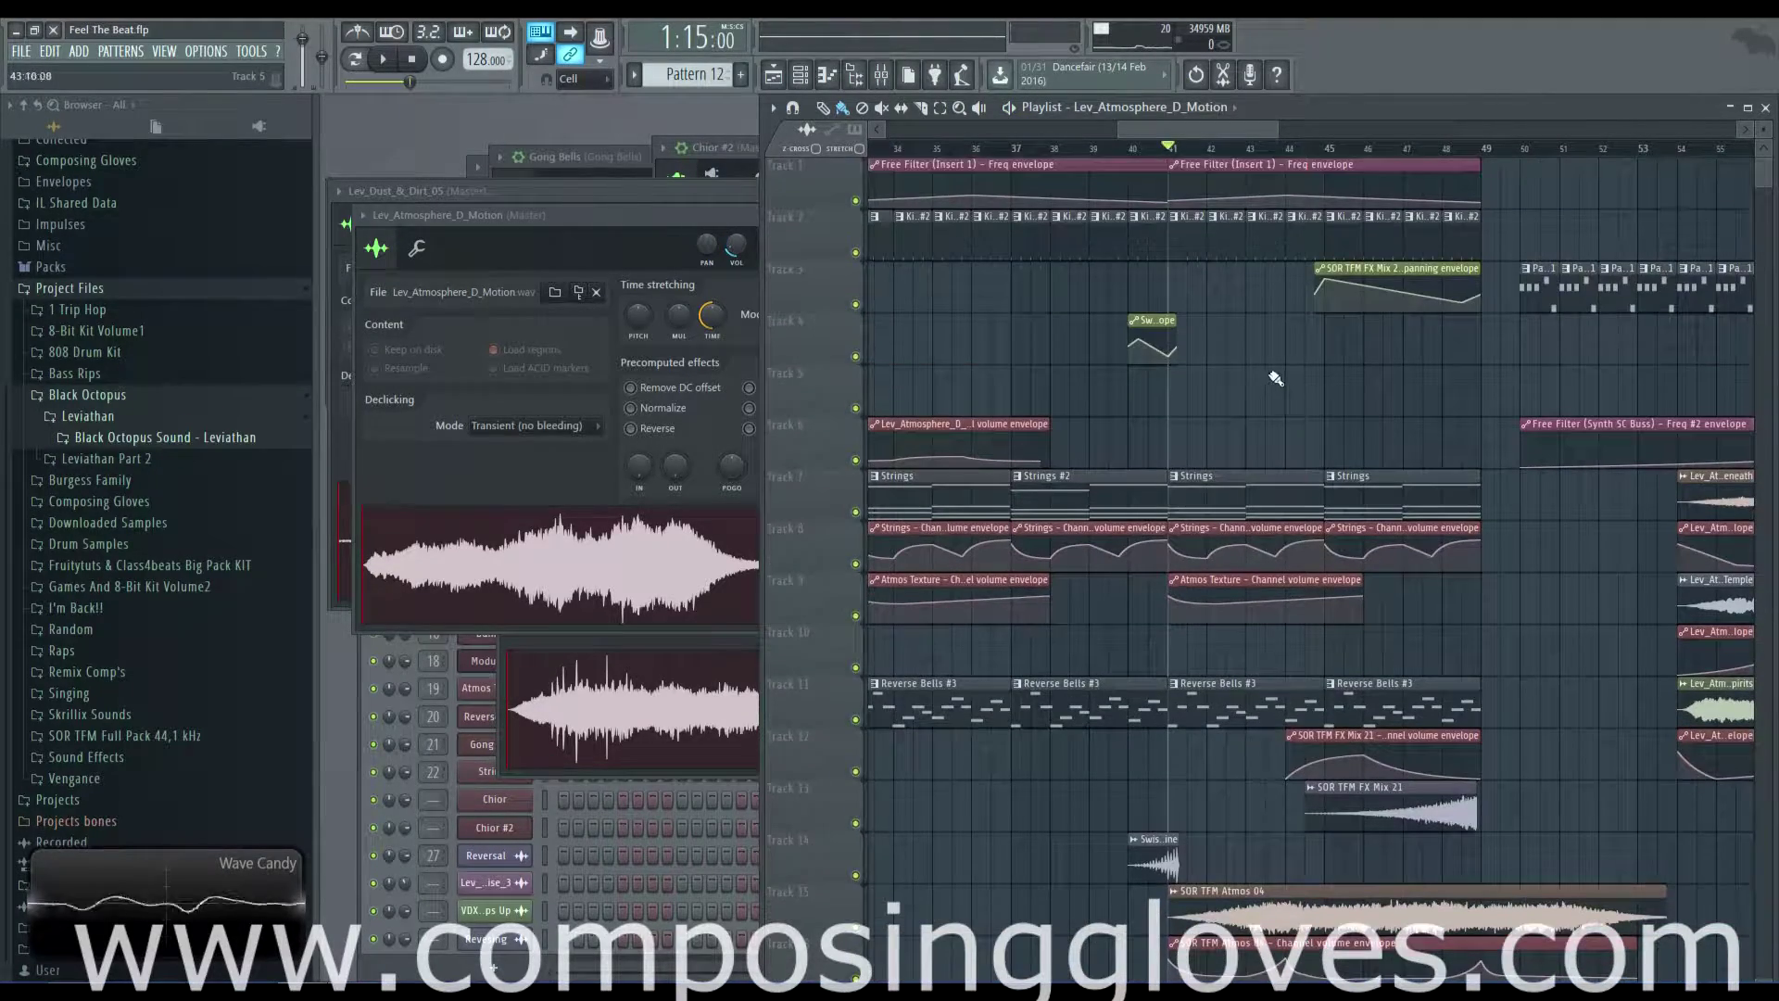
- Play the full mix from bar 41 and follow the strings, Reverse Bells and atmosphere clips
{"action": "scroll", "coordinate": [1233, 575], "scroll_direction": "up", "scroll_amount": 2, "text": "ctrl"}
{"action": "key", "text": "space"}
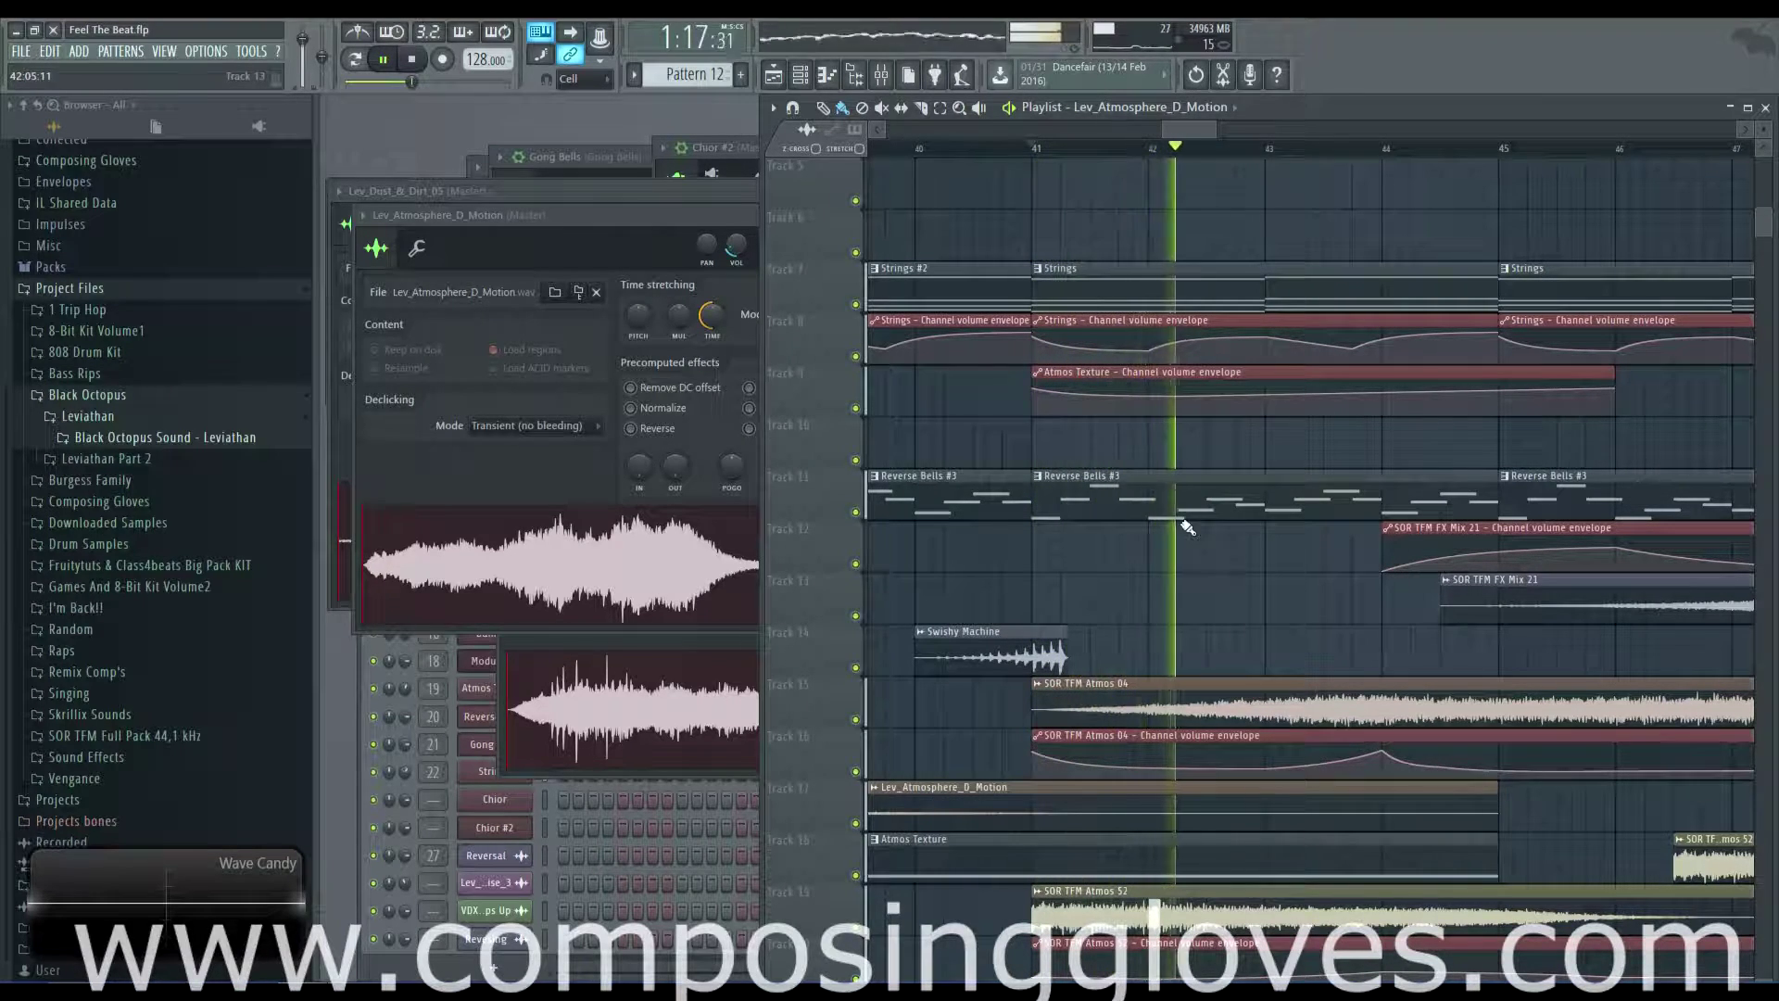
{"action": "left_click_drag", "start_coordinate": [1316, 571], "coordinate": [1169, 562]}
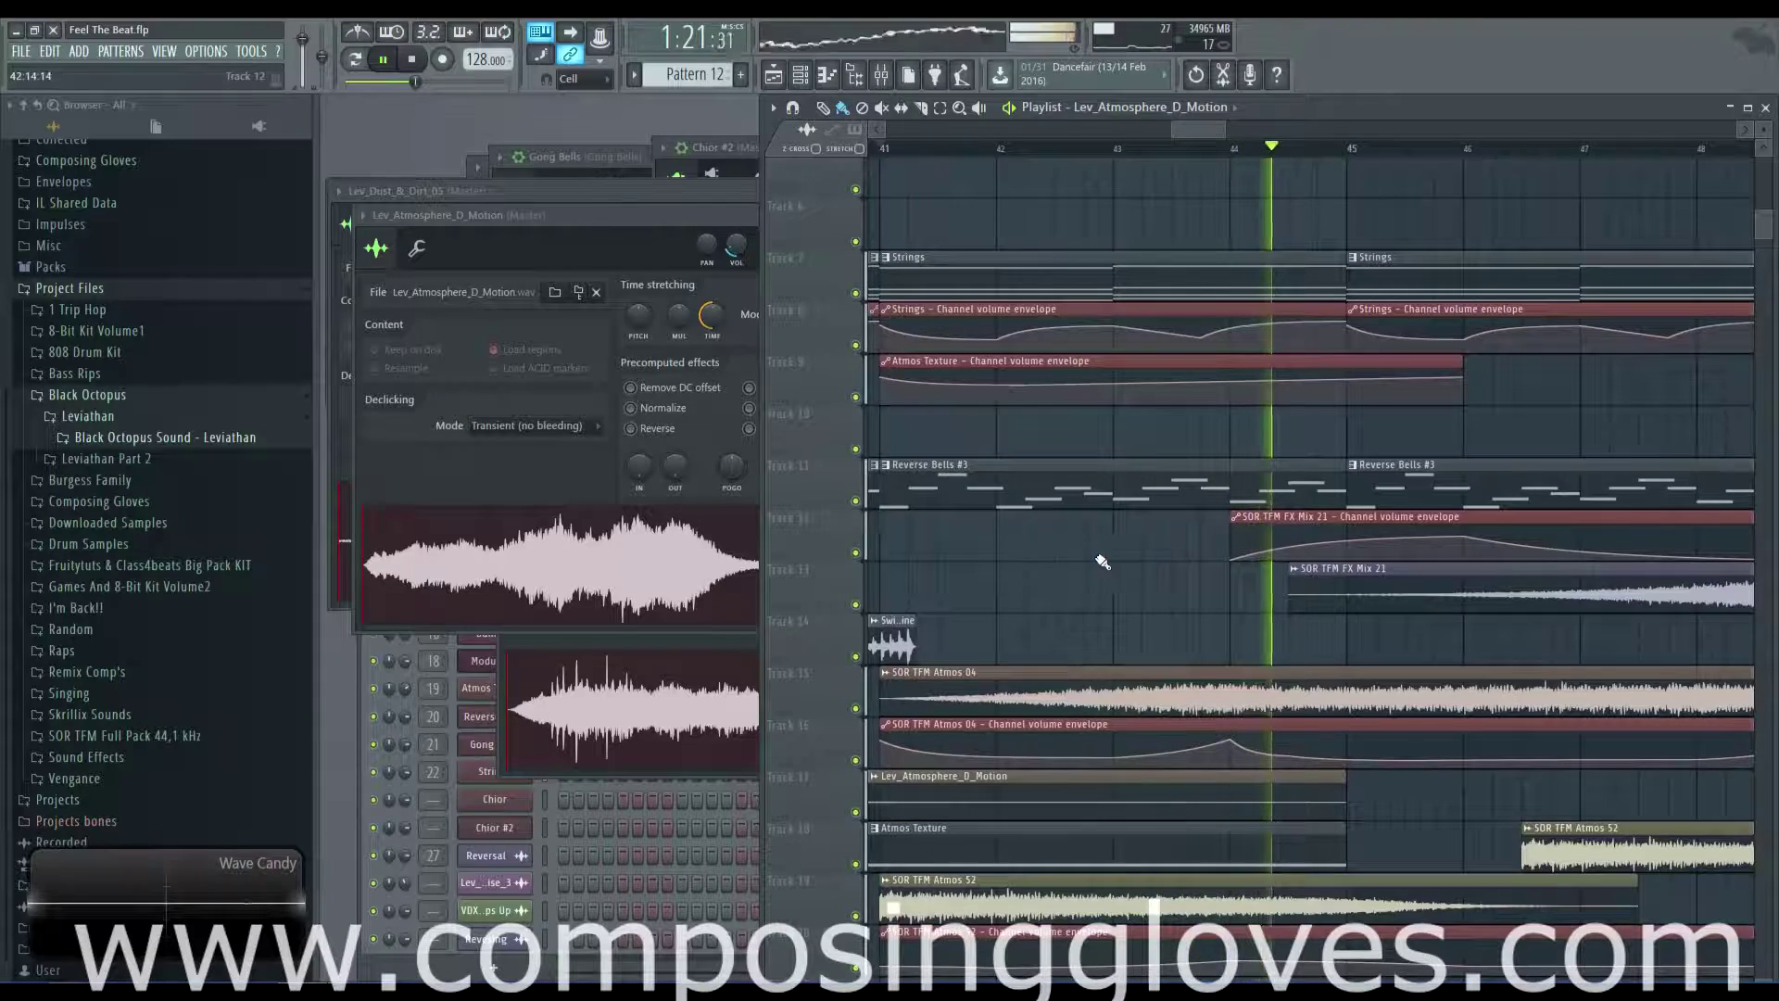
{"action": "key", "text": "space"}
- Open the Reverse Bells #3 pattern in the piano roll and view its notes from the first bar
{"action": "scroll", "coordinate": [1211, 514], "scroll_direction": "down", "scroll_amount": 2, "text": "ctrl"}
{"action": "double_click", "coordinate": [1221, 520]}
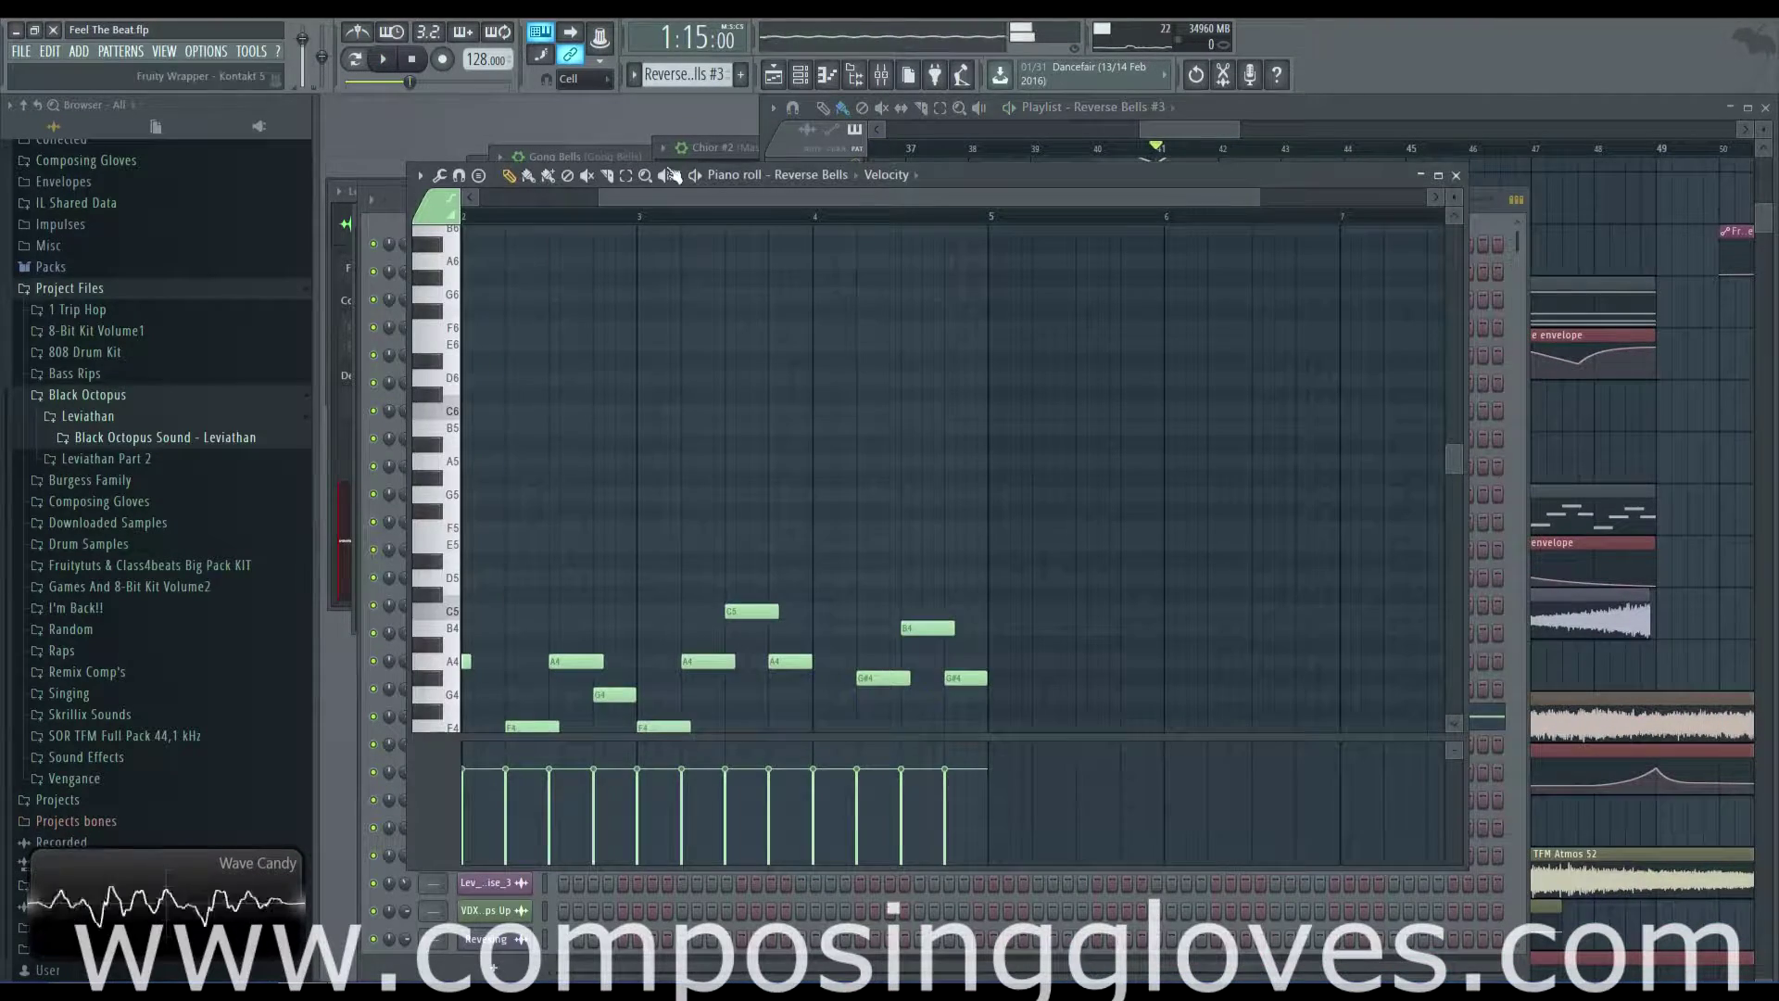
{"action": "scroll", "coordinate": [695, 389], "scroll_direction": "down", "scroll_amount": 2}
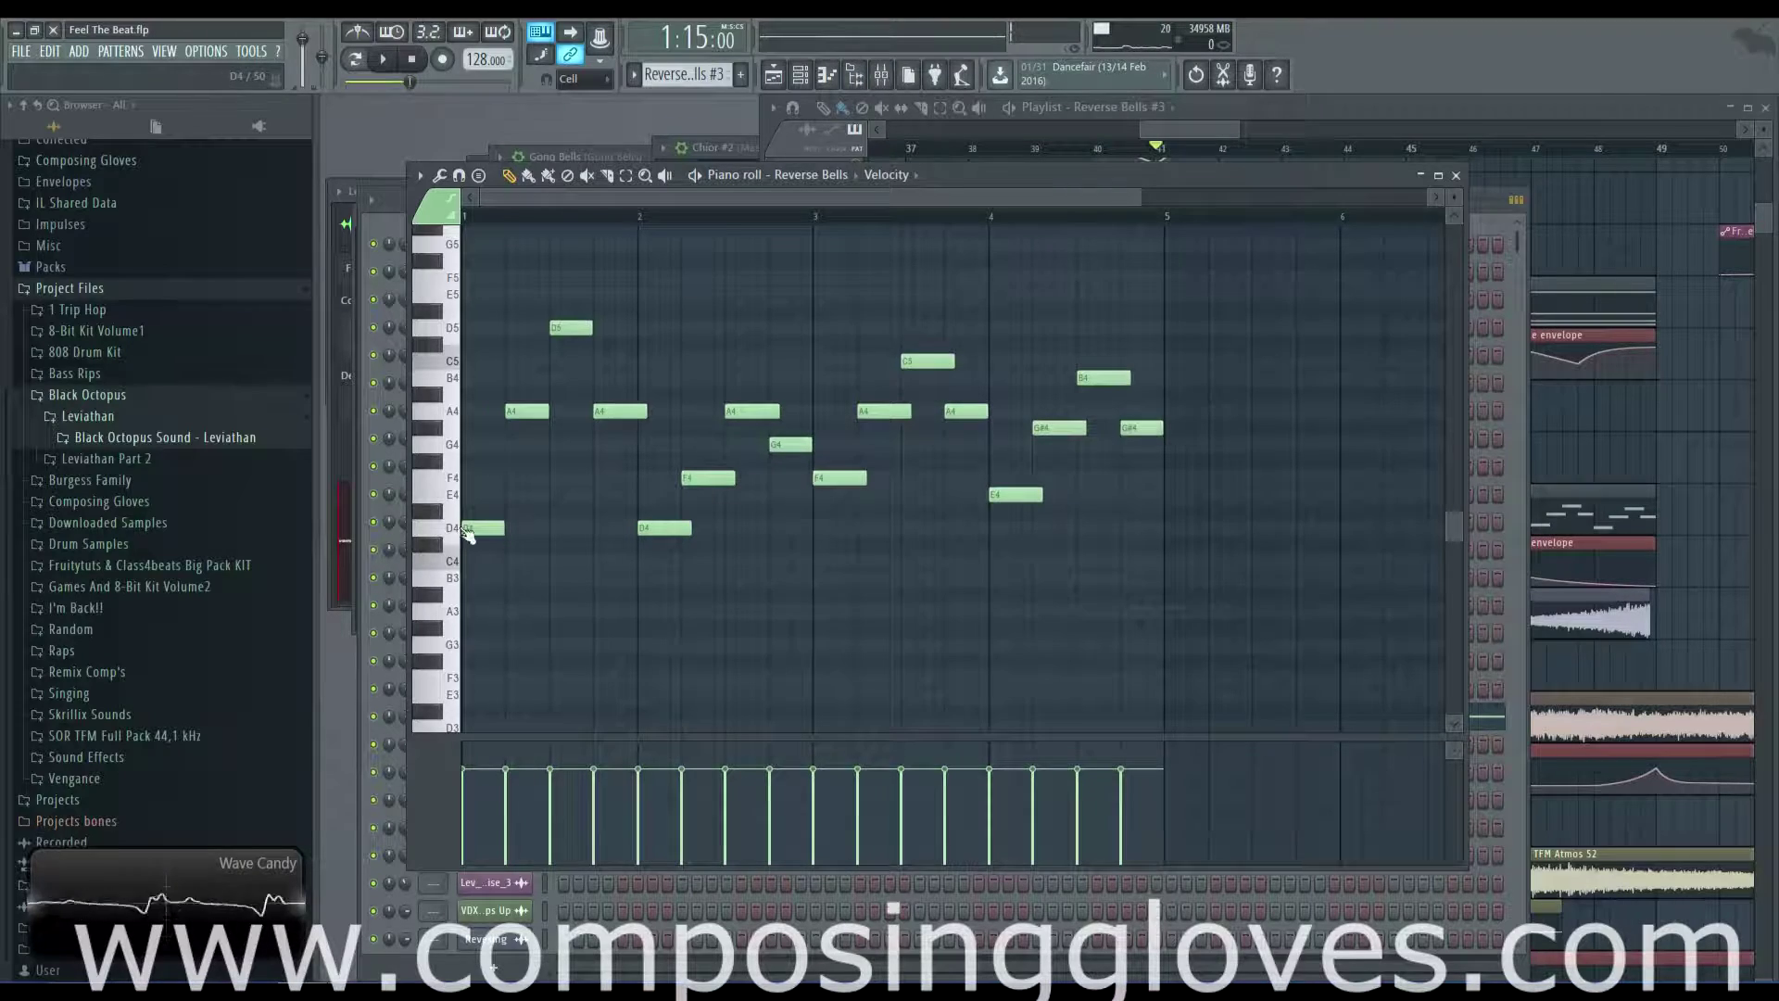
- Open the Kontakt instrument of the Reverse Bells channel and show the Celesta patch's mapping and wave editors
{"action": "key", "text": "F6"}
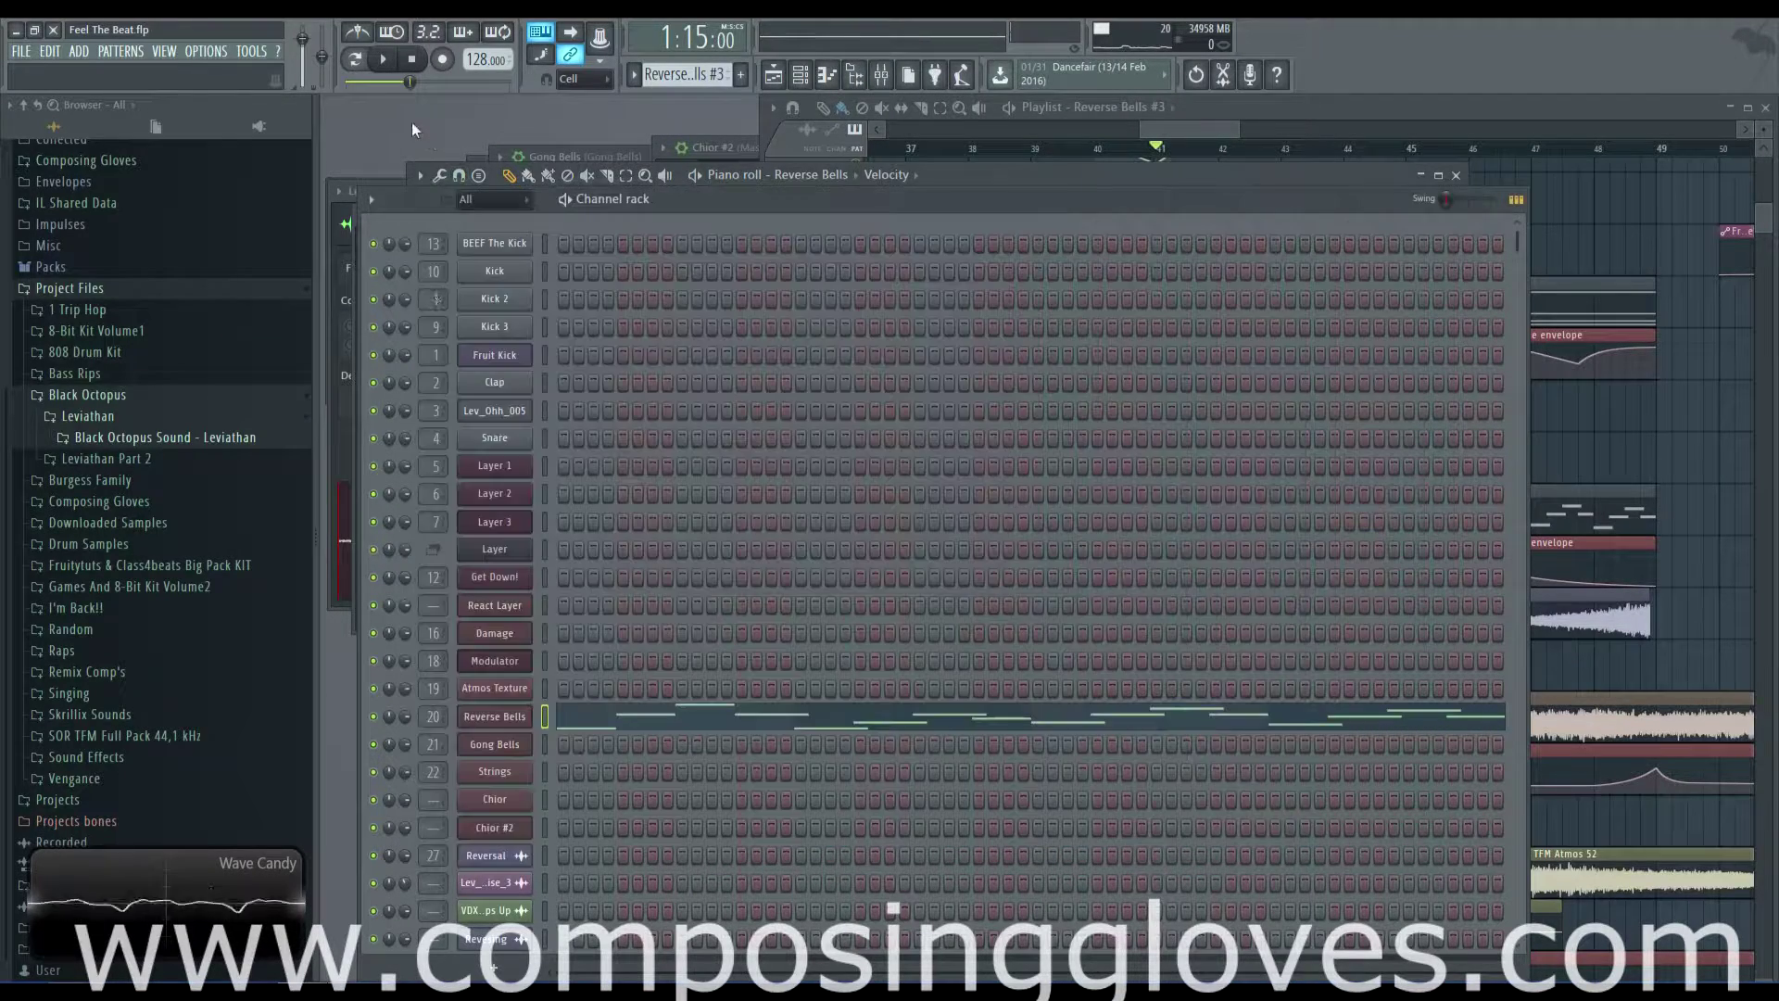
{"action": "left_click", "coordinate": [505, 719]}
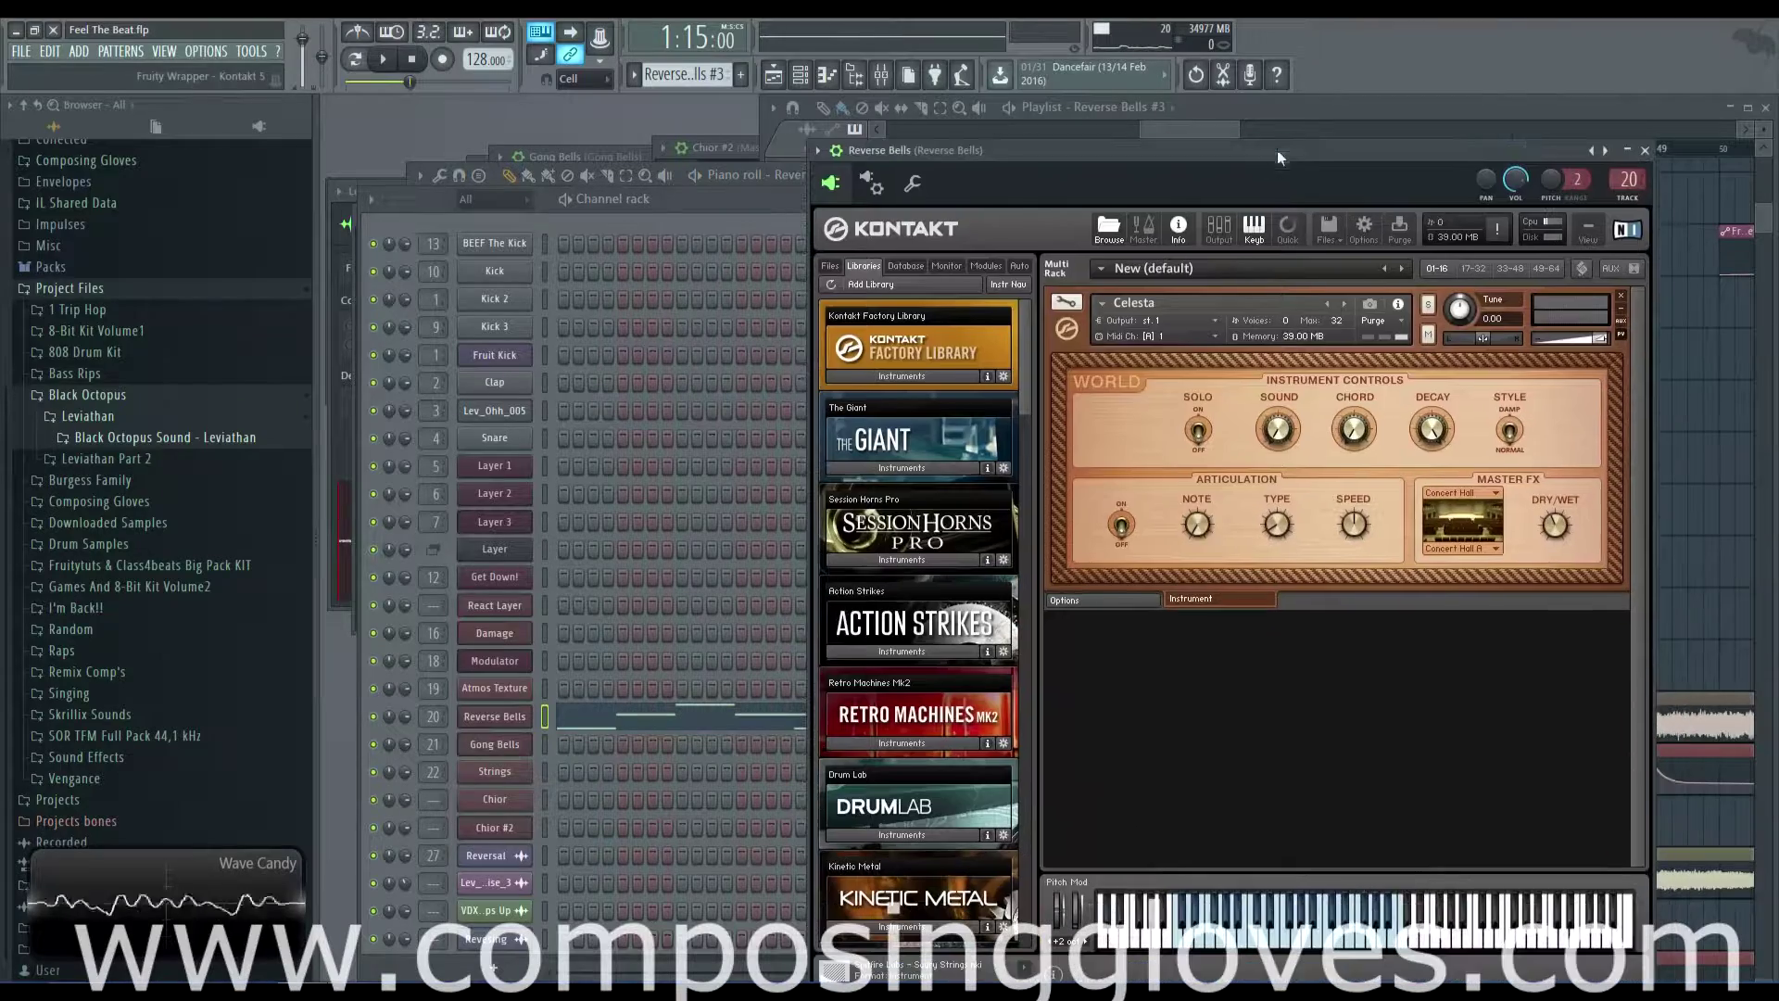
{"action": "left_click", "coordinate": [1066, 302]}
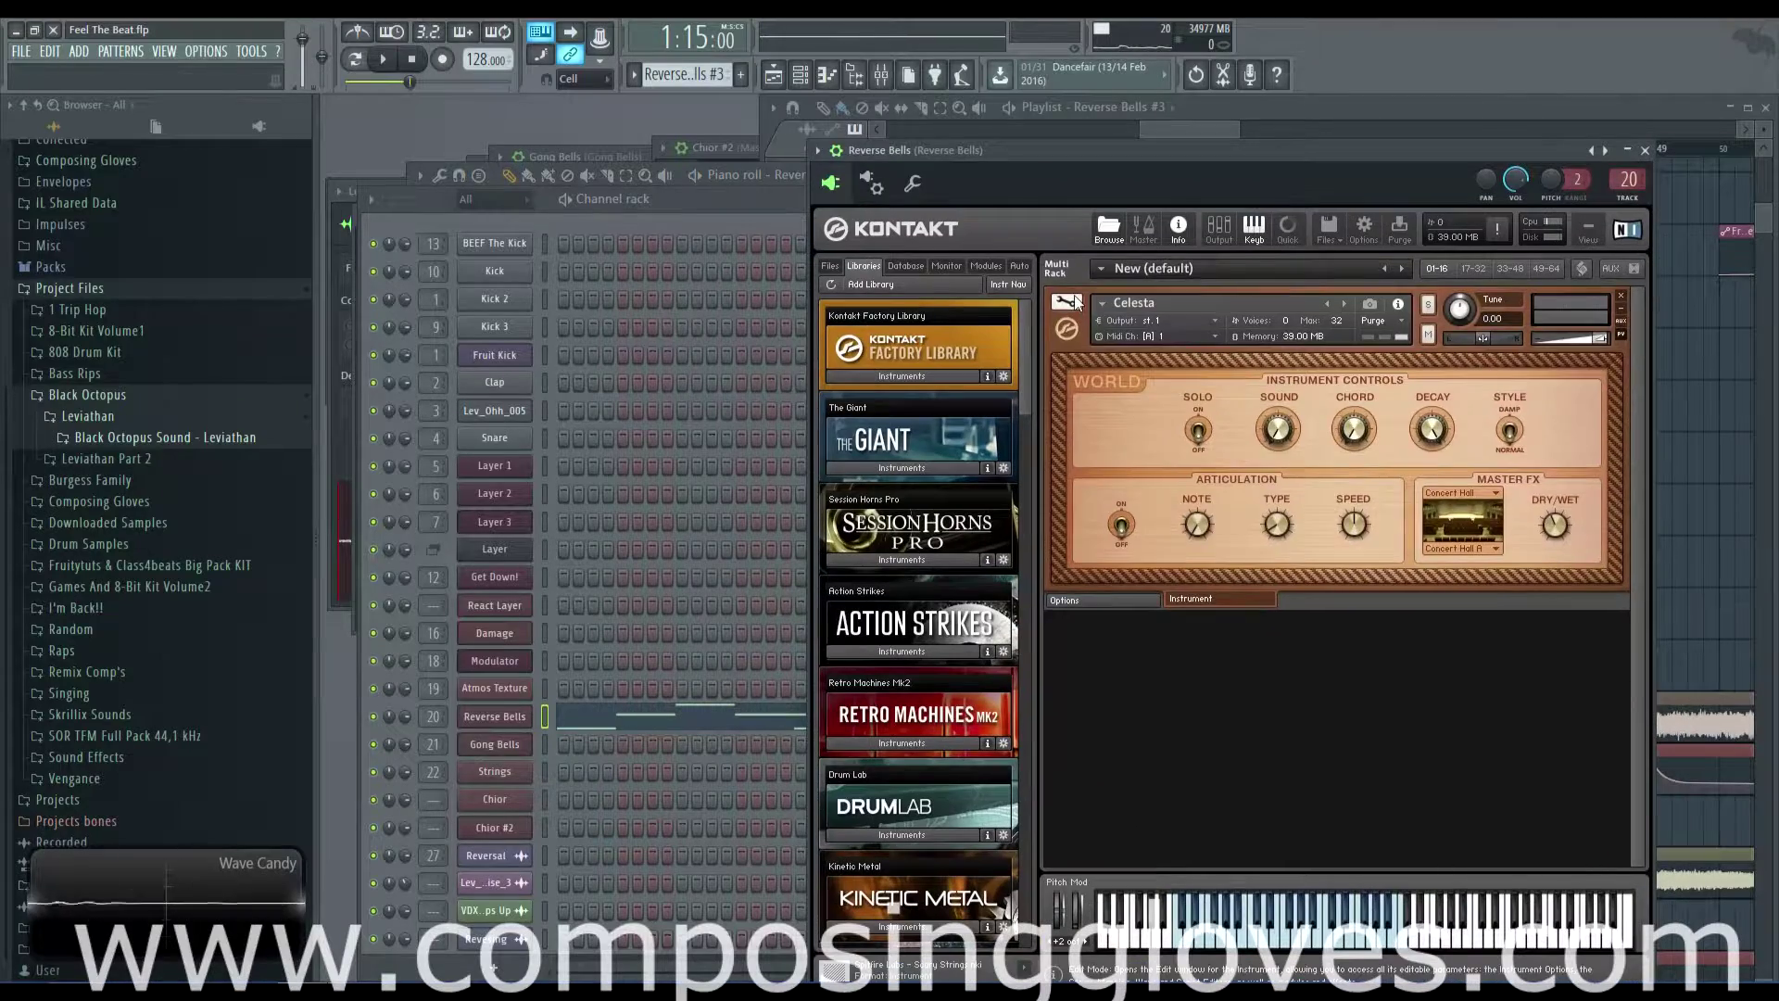
{"action": "scroll", "coordinate": [1372, 519], "scroll_direction": "down", "scroll_amount": 4}
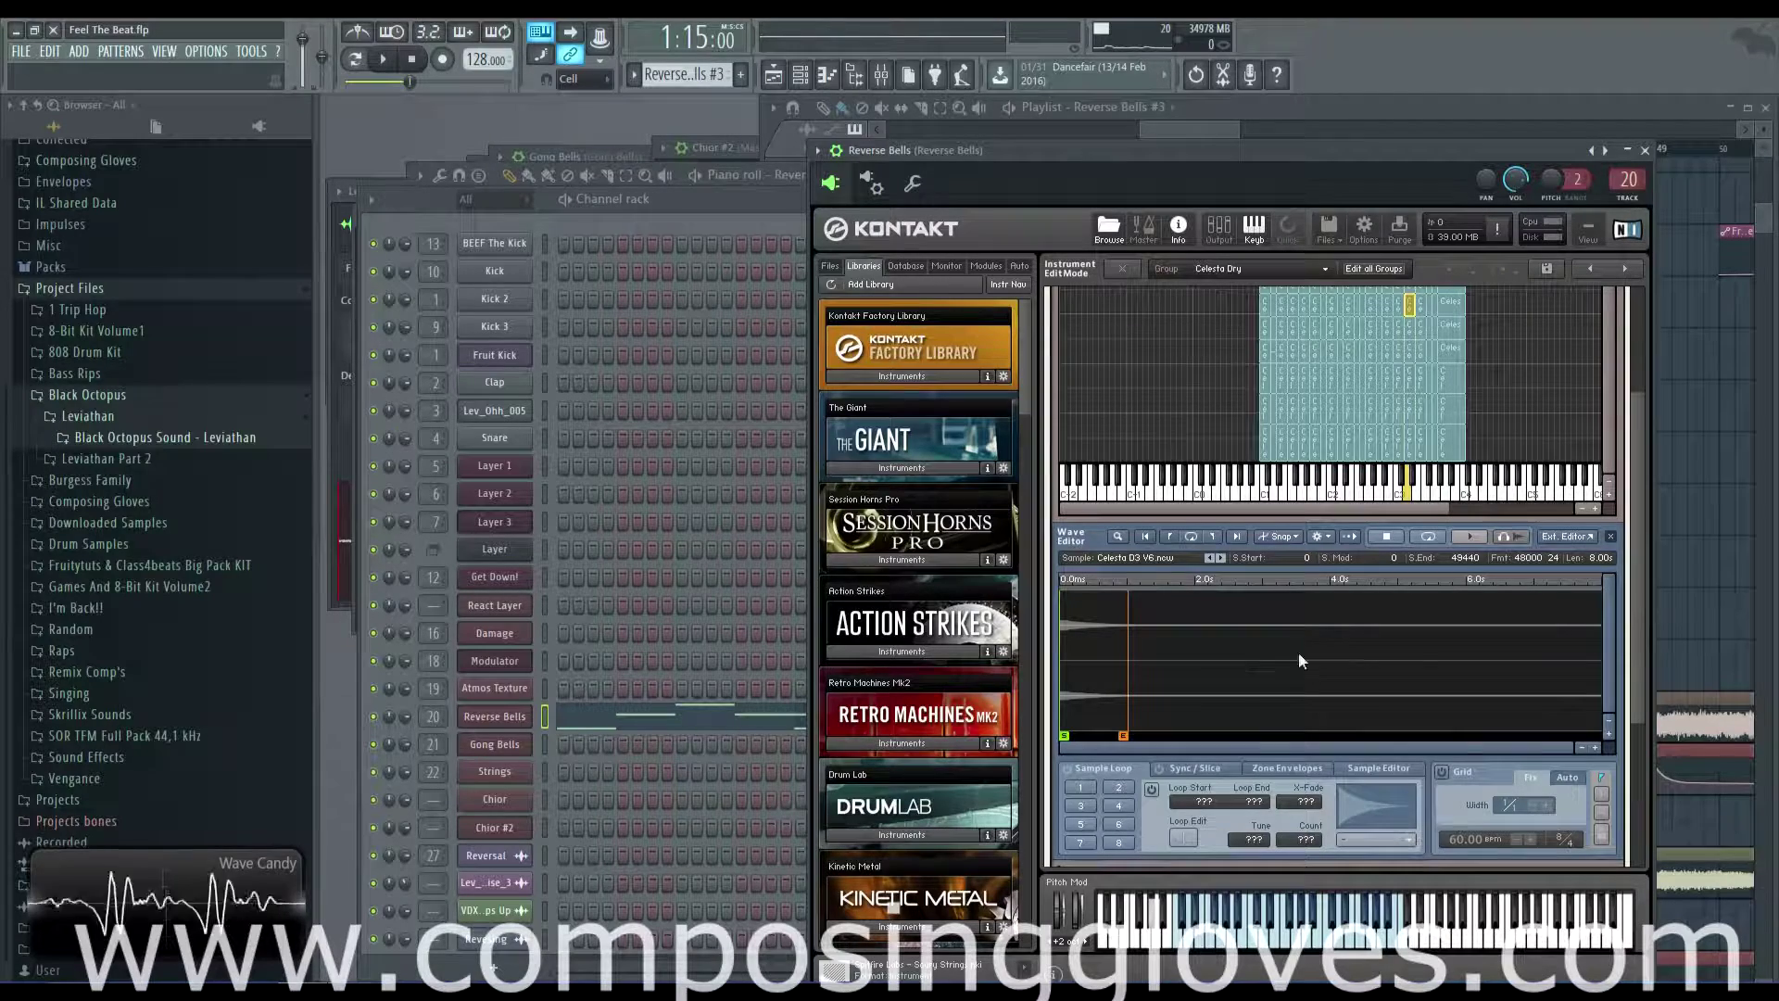
- Examine how strings, Reverse Bells, effects and atmosphere clips are layered across the arrangement, from the breakdown to the ending
{"action": "left_click", "coordinate": [1190, 126]}
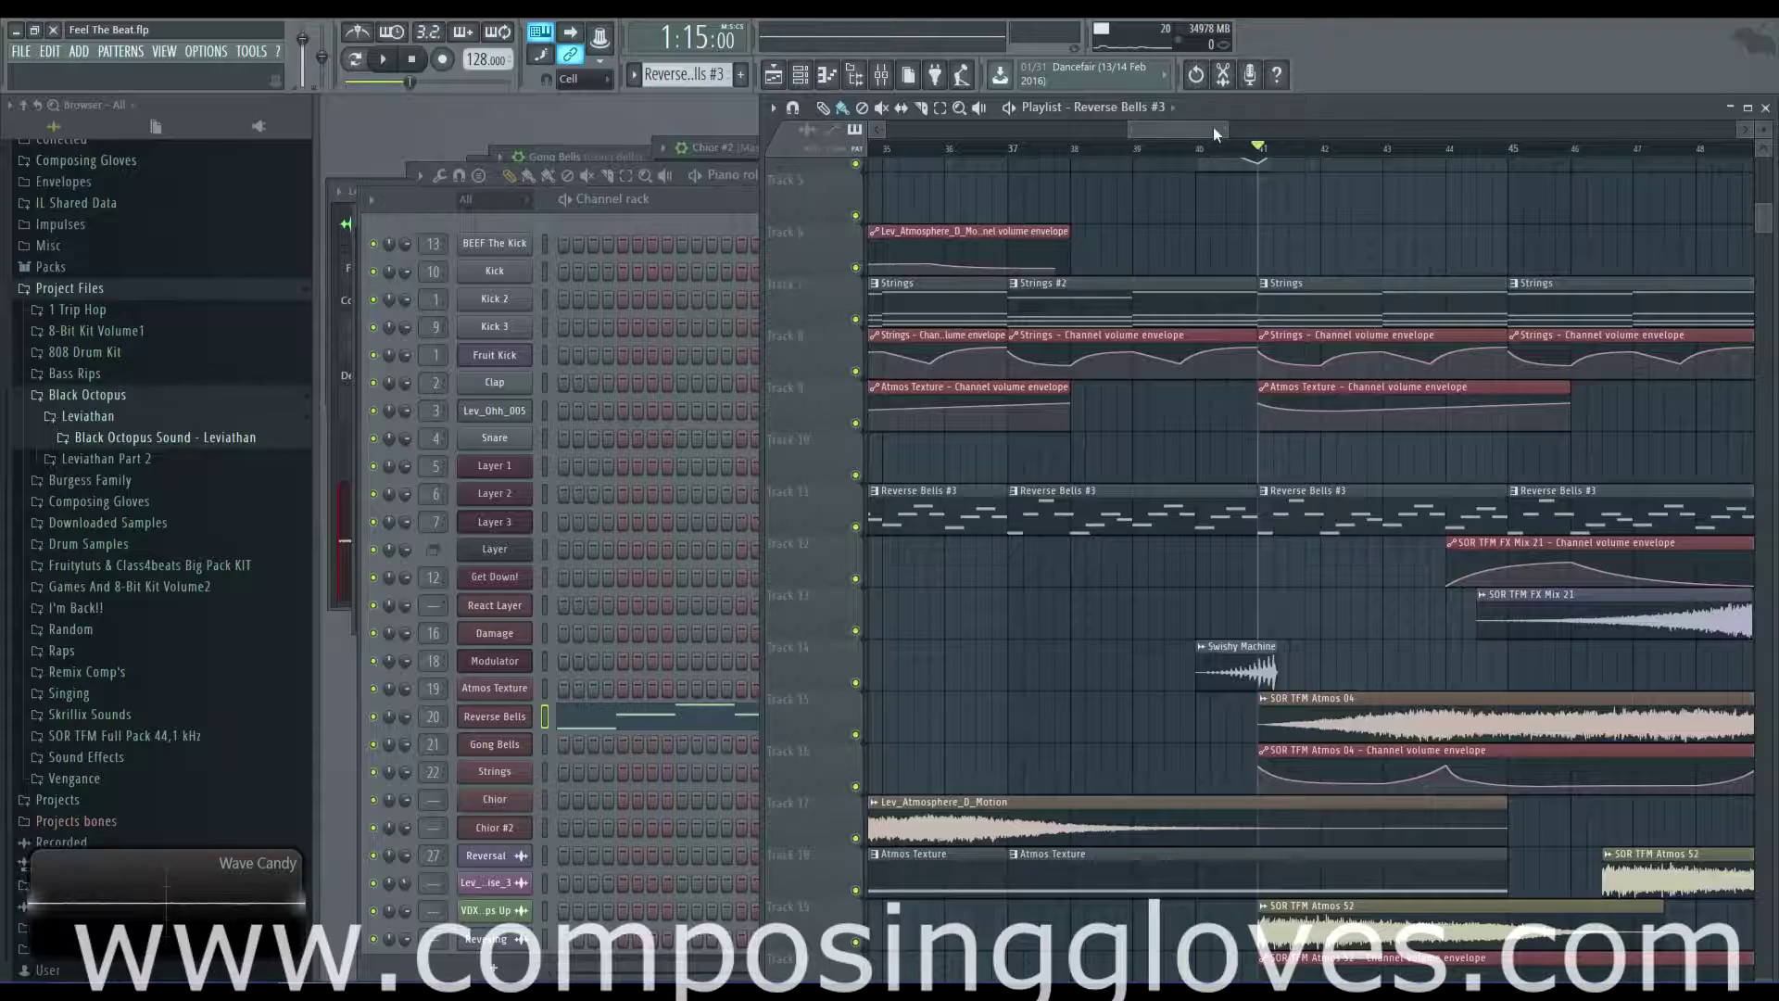
{"action": "left_click_drag", "start_coordinate": [1226, 128], "coordinate": [1392, 130]}
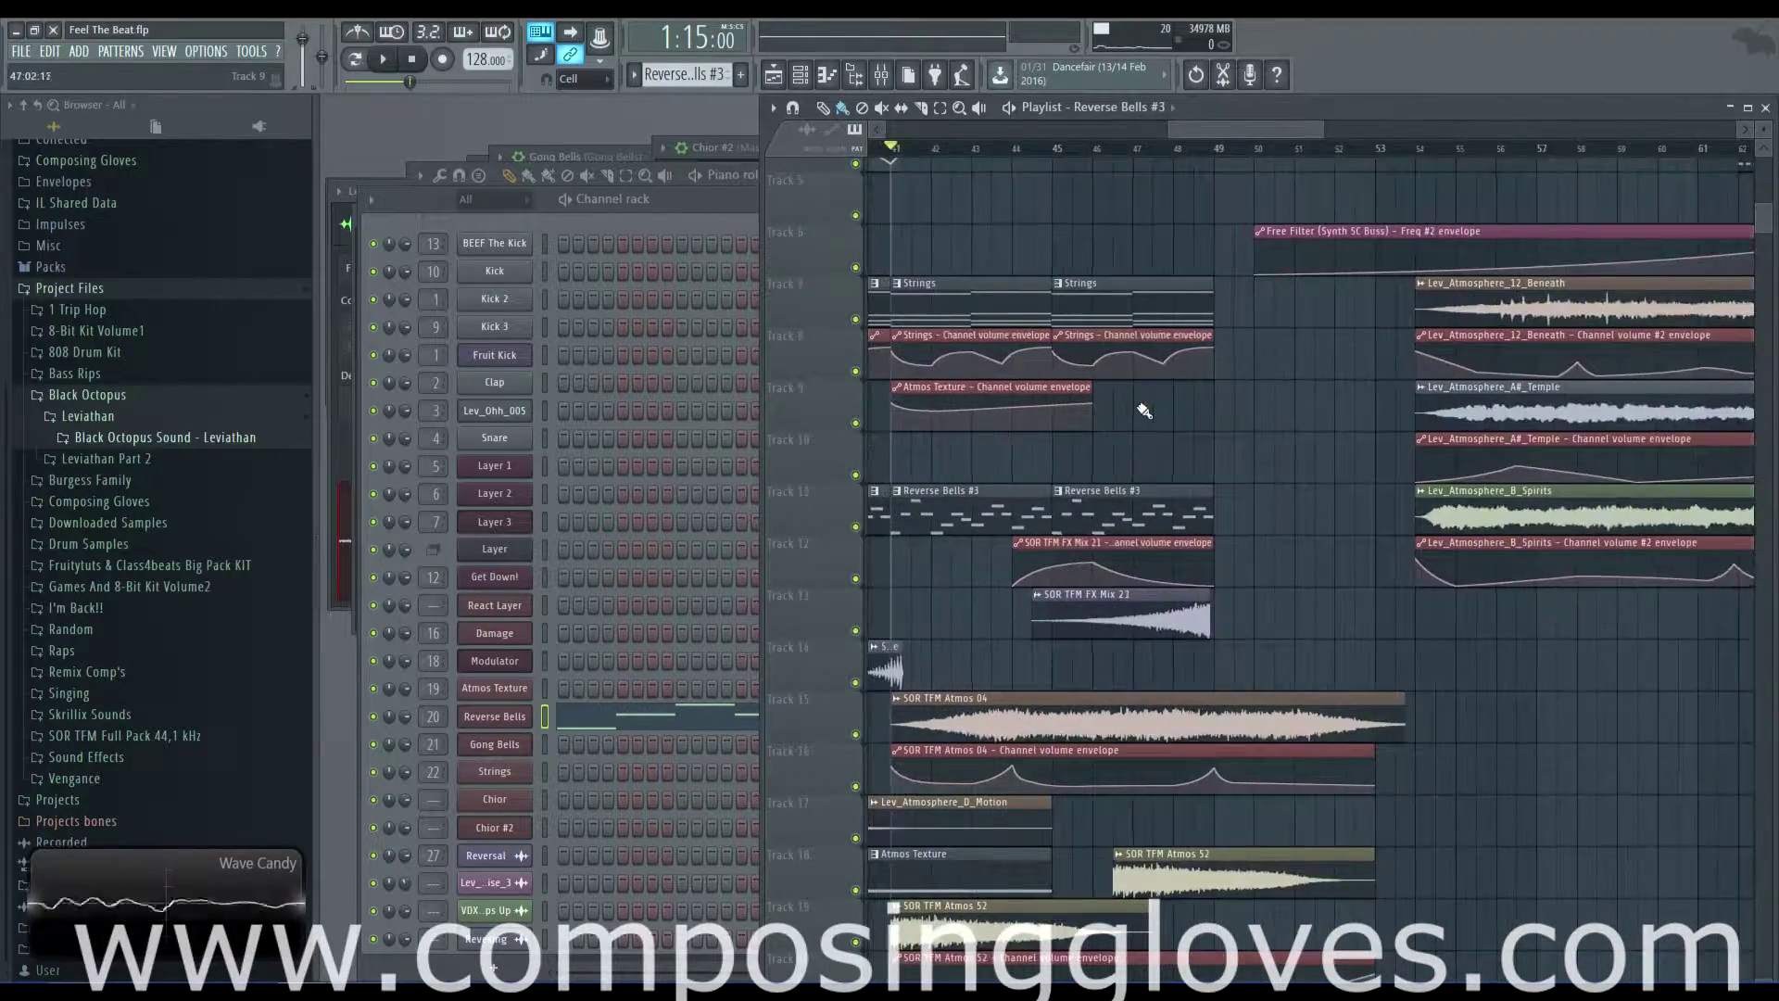
{"action": "scroll", "coordinate": [1141, 409], "scroll_direction": "up", "scroll_amount": 3}
{"action": "scroll", "coordinate": [1142, 409], "scroll_direction": "up", "scroll_amount": 3}
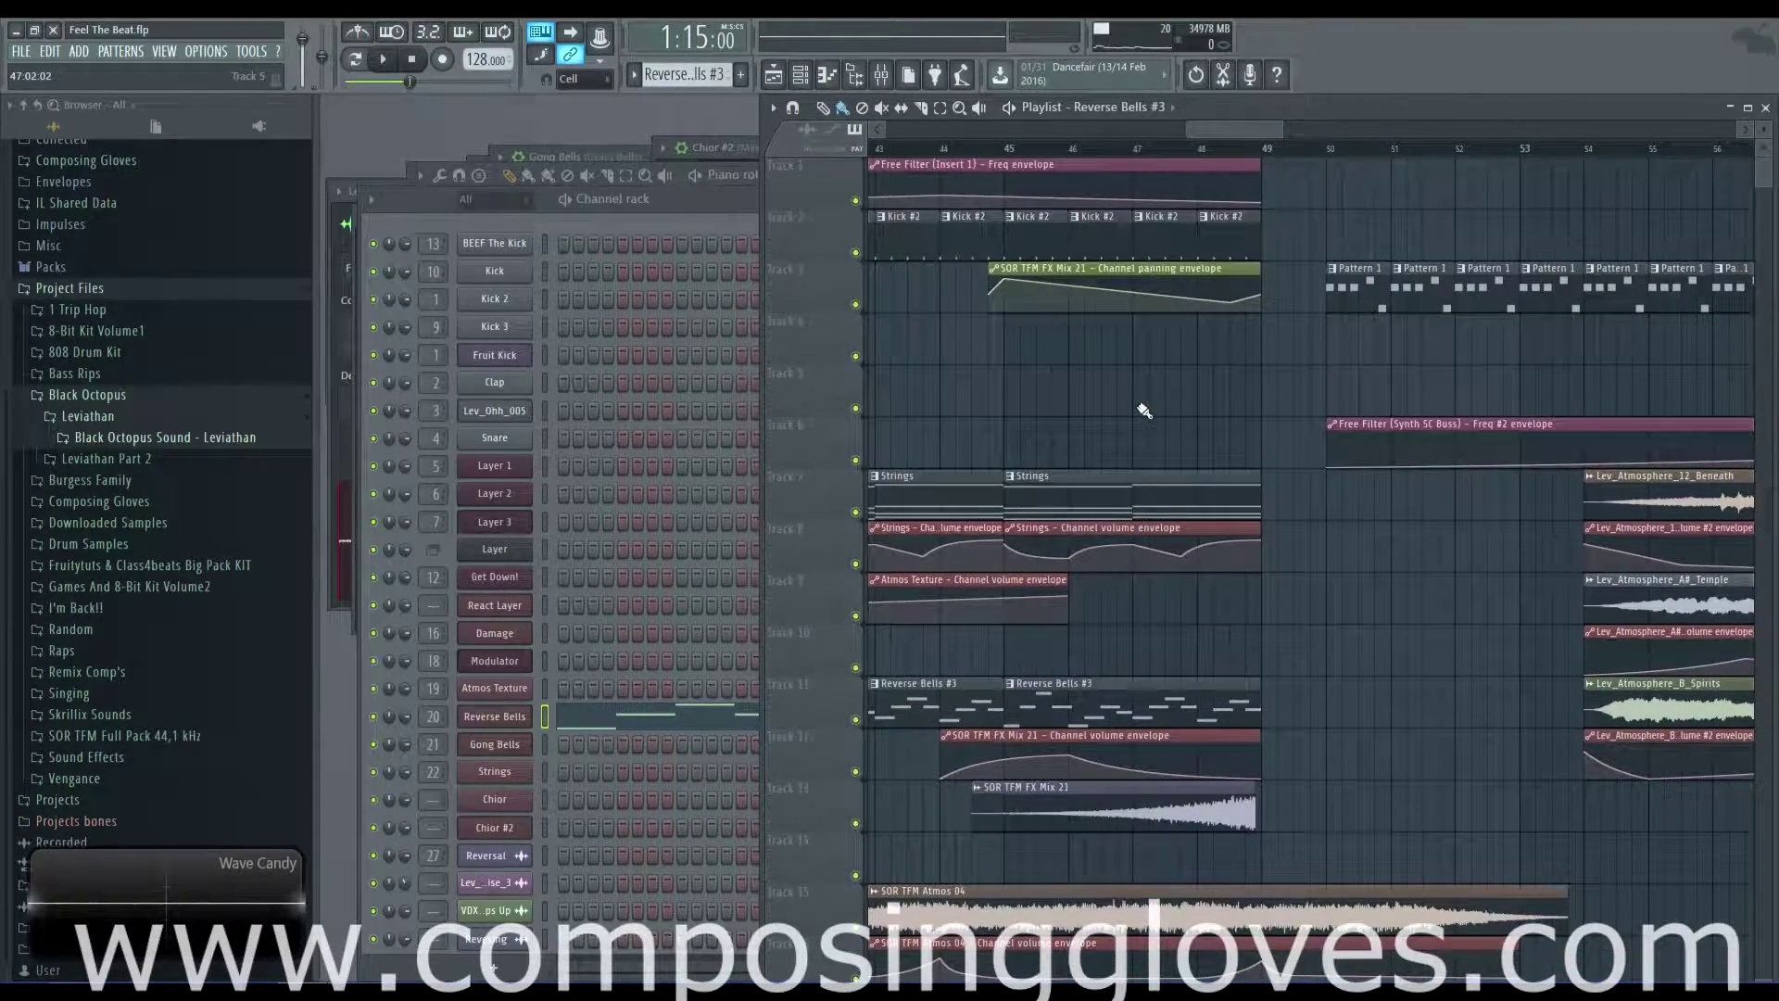
{"action": "scroll", "coordinate": [1166, 401], "scroll_direction": "left", "scroll_amount": 5}
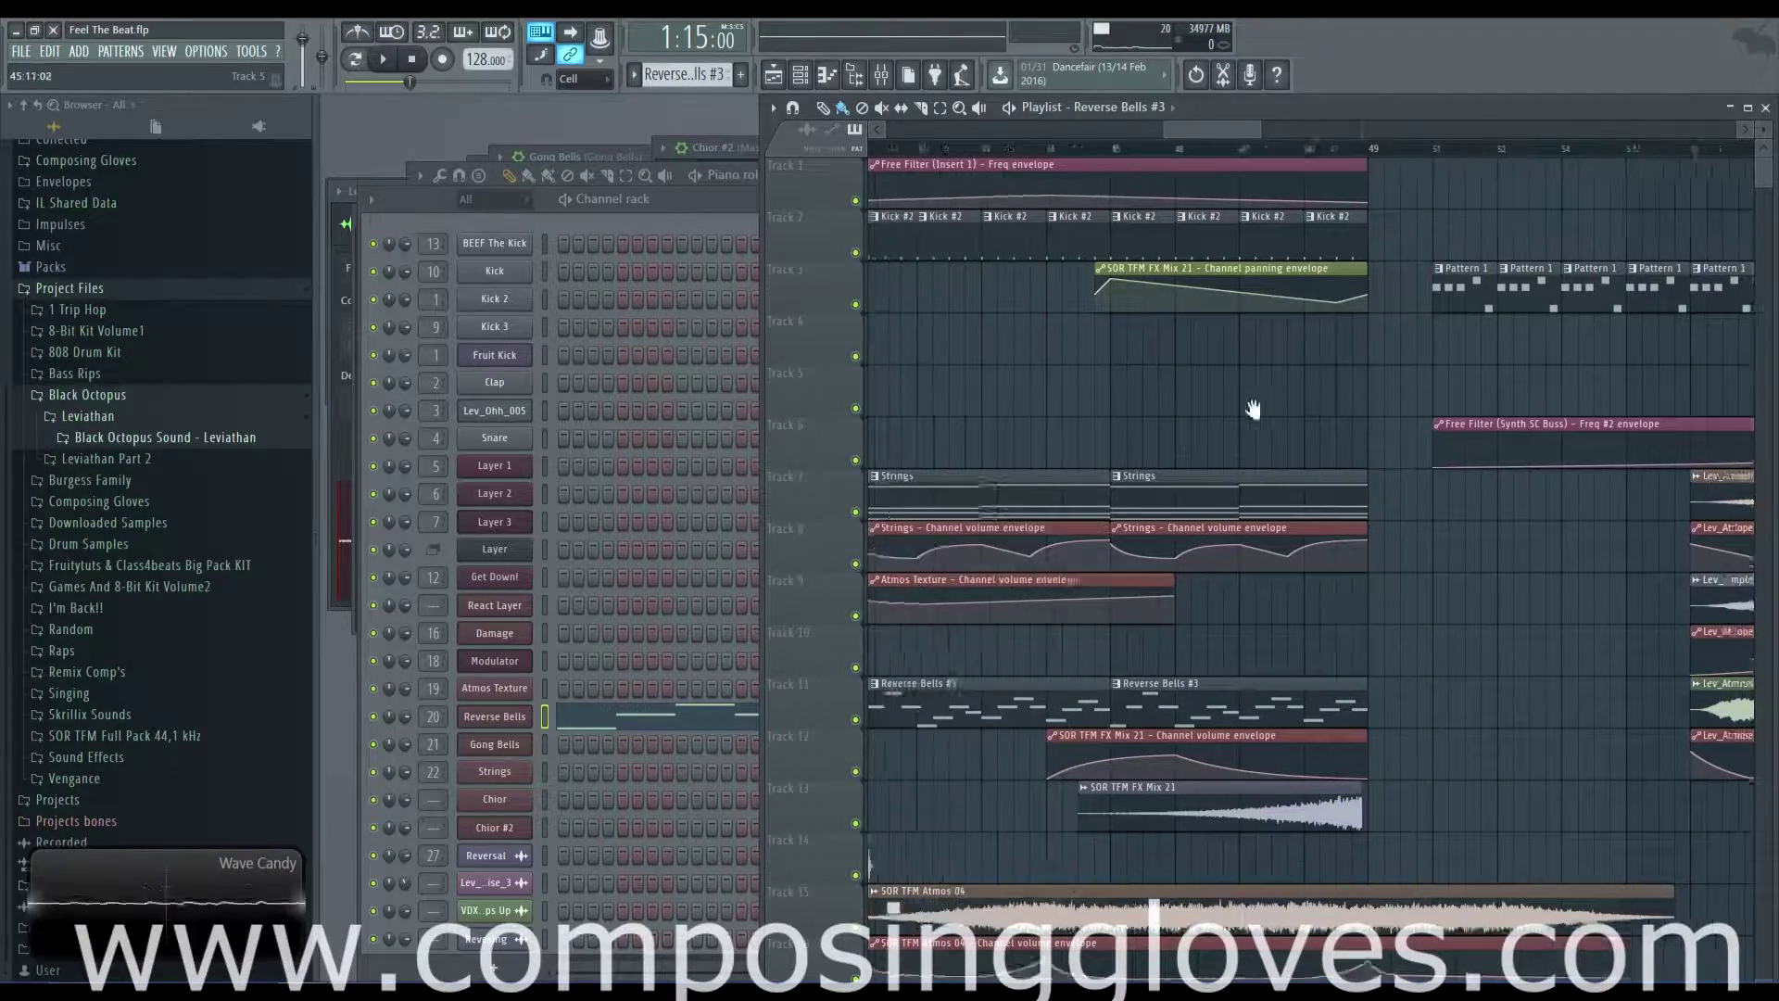
{"action": "scroll", "coordinate": [1168, 408], "scroll_direction": "left", "scroll_amount": 4}
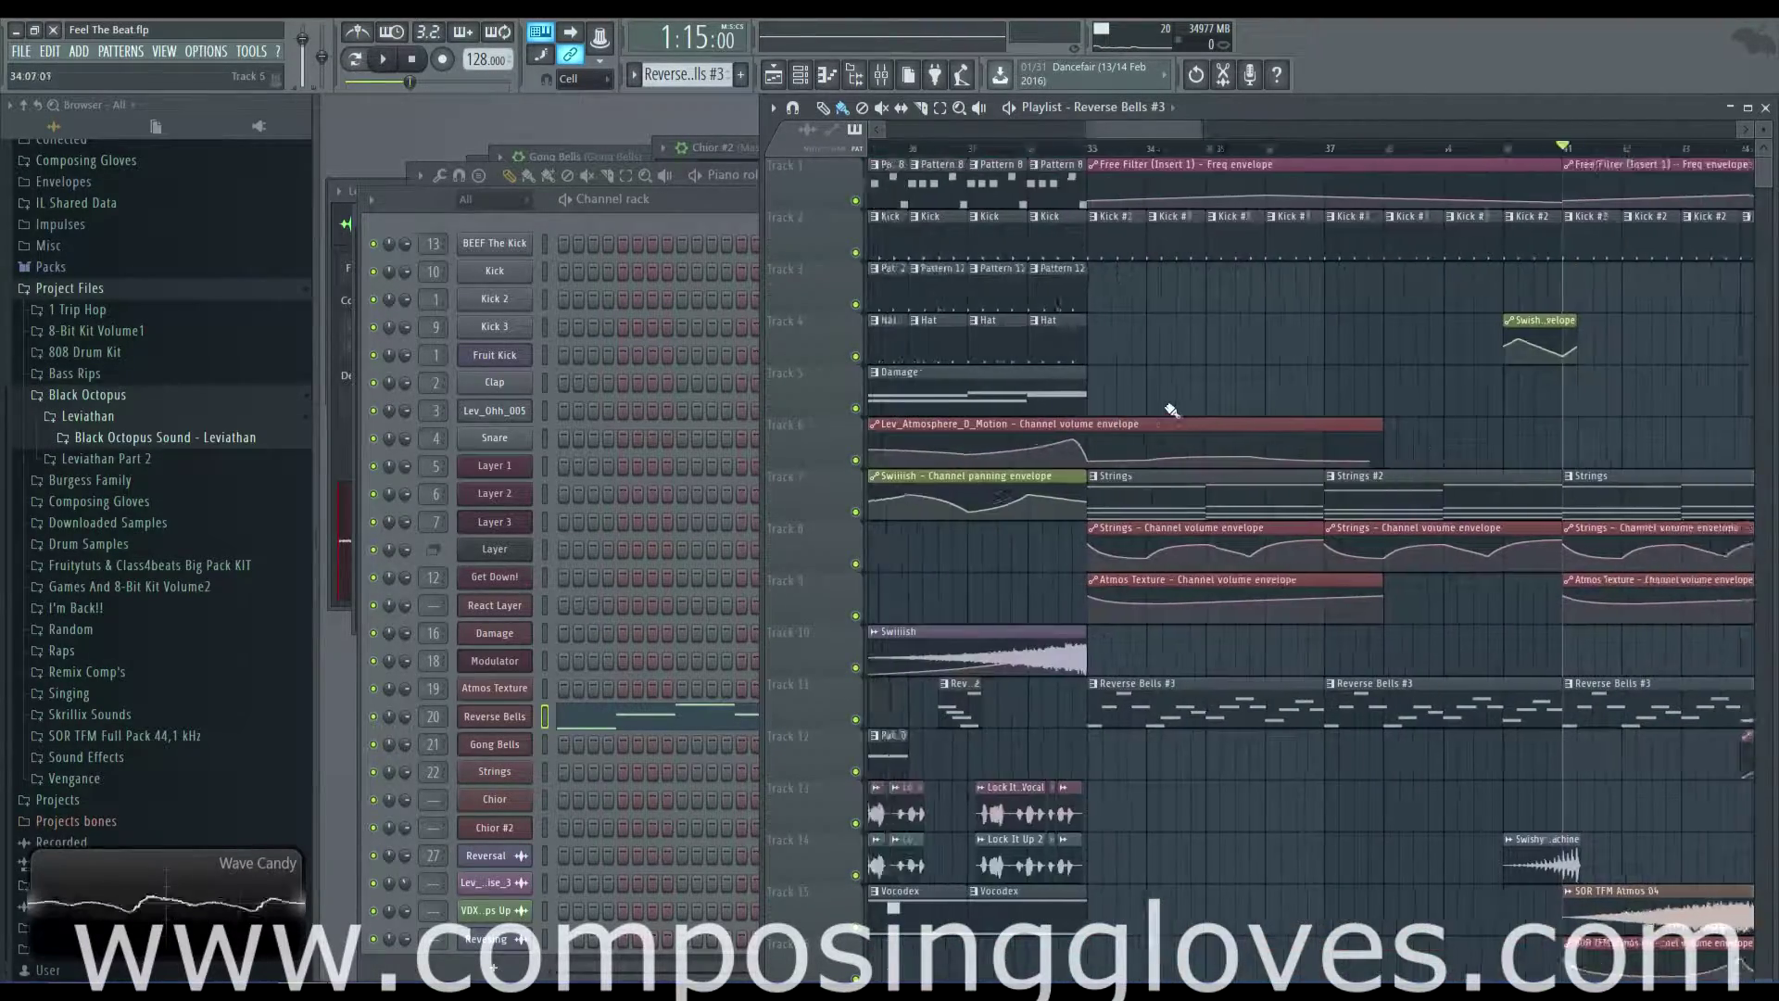
{"action": "scroll", "coordinate": [1168, 408], "scroll_direction": "down", "scroll_amount": 4}
{"action": "scroll", "coordinate": [1430, 418], "scroll_direction": "right", "scroll_amount": 6}
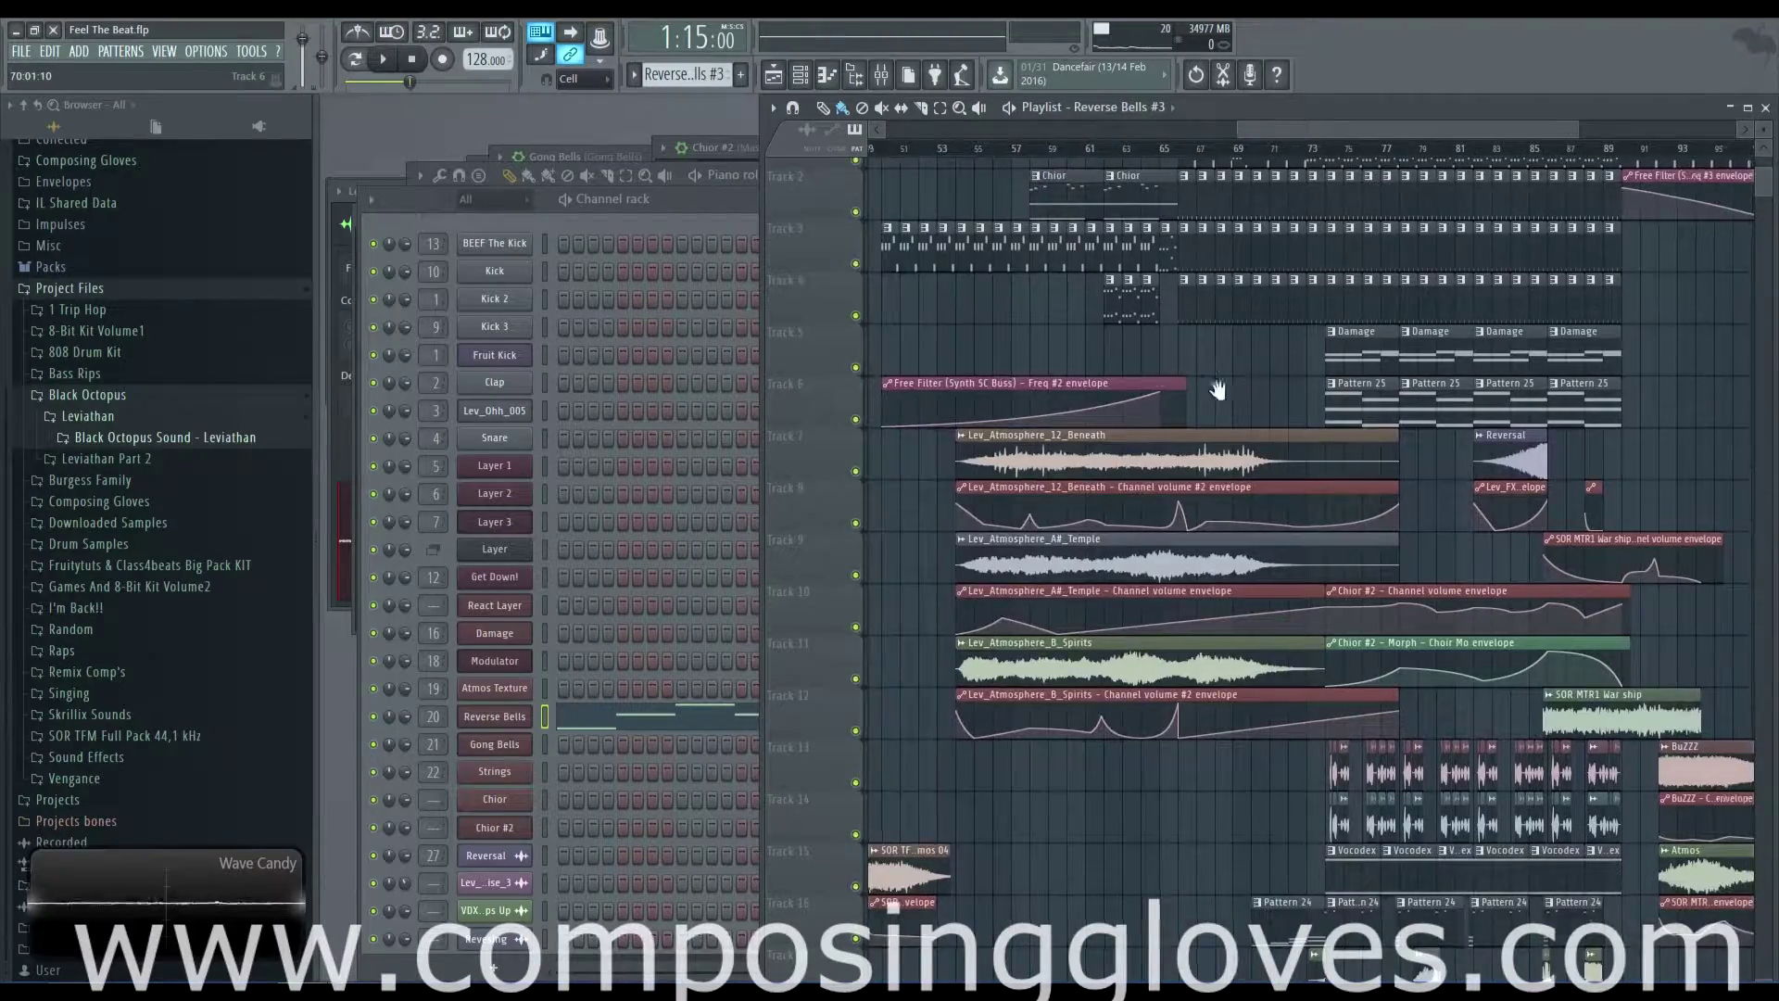
{"action": "scroll", "coordinate": [1259, 536], "scroll_direction": "right", "scroll_amount": 5}
{"action": "scroll", "coordinate": [1251, 329], "scroll_direction": "down", "scroll_amount": 6}
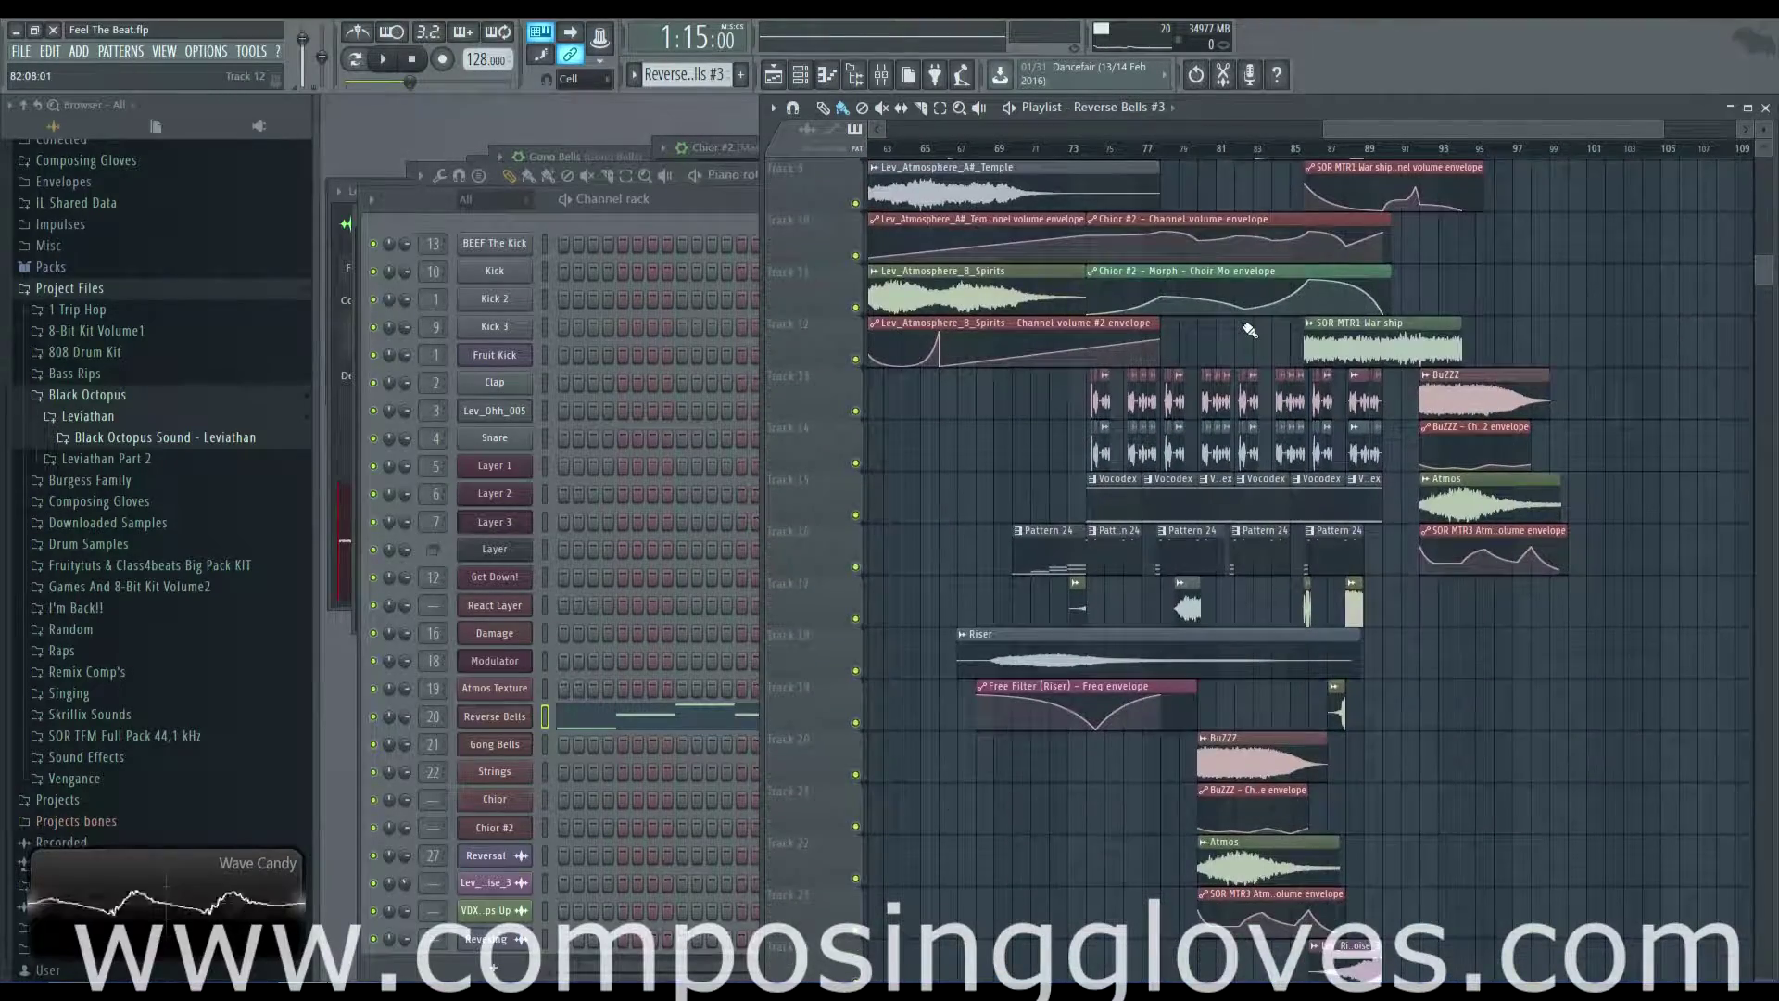
{"action": "scroll", "coordinate": [1091, 347], "scroll_direction": "up", "scroll_amount": 8}
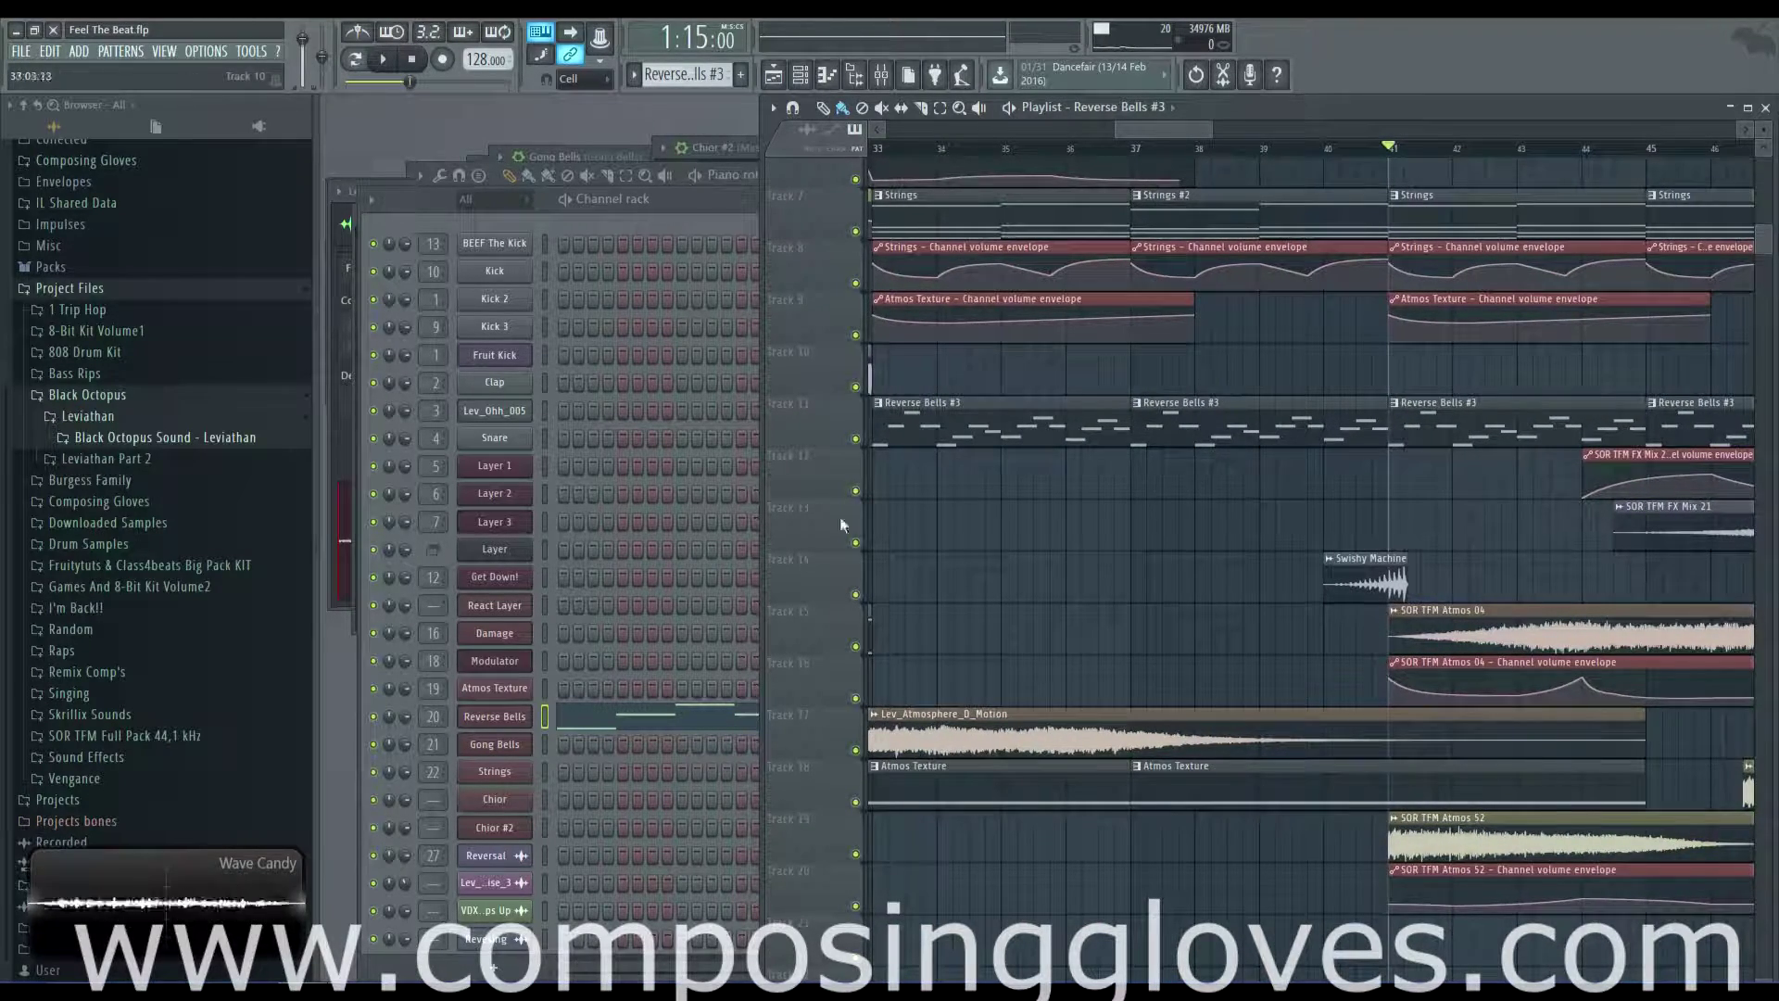
- Reopen the Reverse Bells Kontakt instrument and inspect the Celesta patch's Reverse source setting and sample waveform in edit mode
{"action": "left_click", "coordinate": [514, 718]}
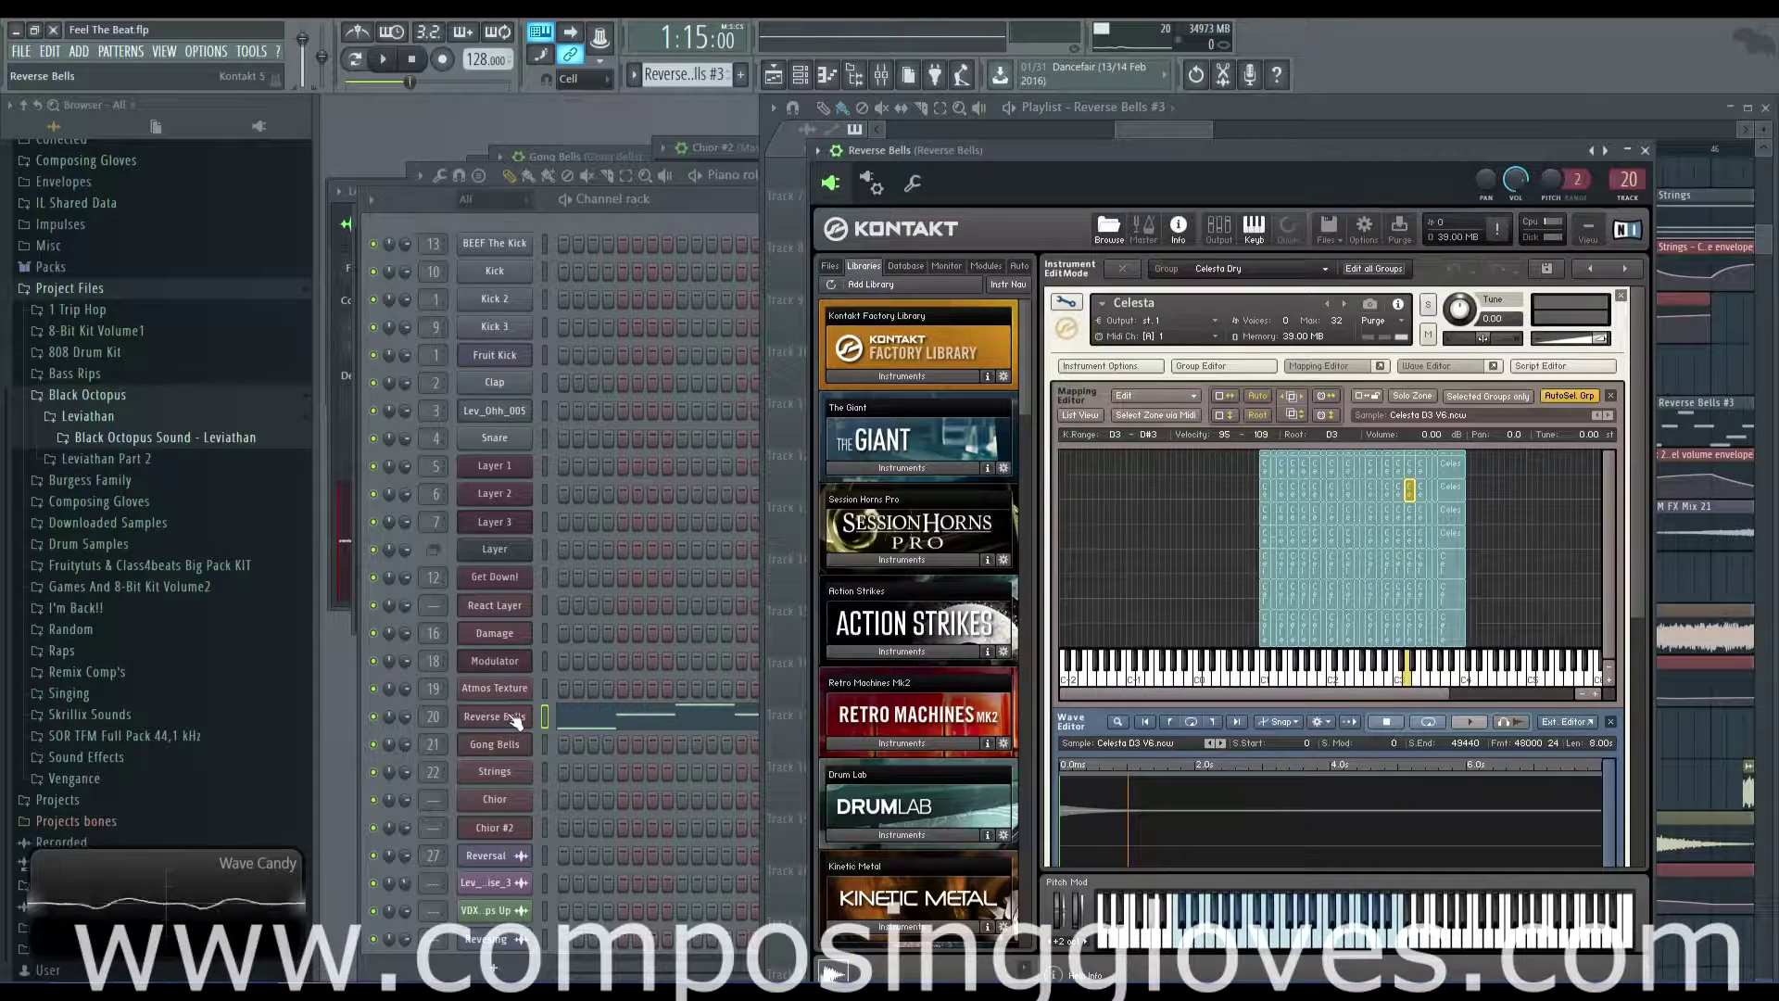
{"action": "left_click", "coordinate": [1068, 303]}
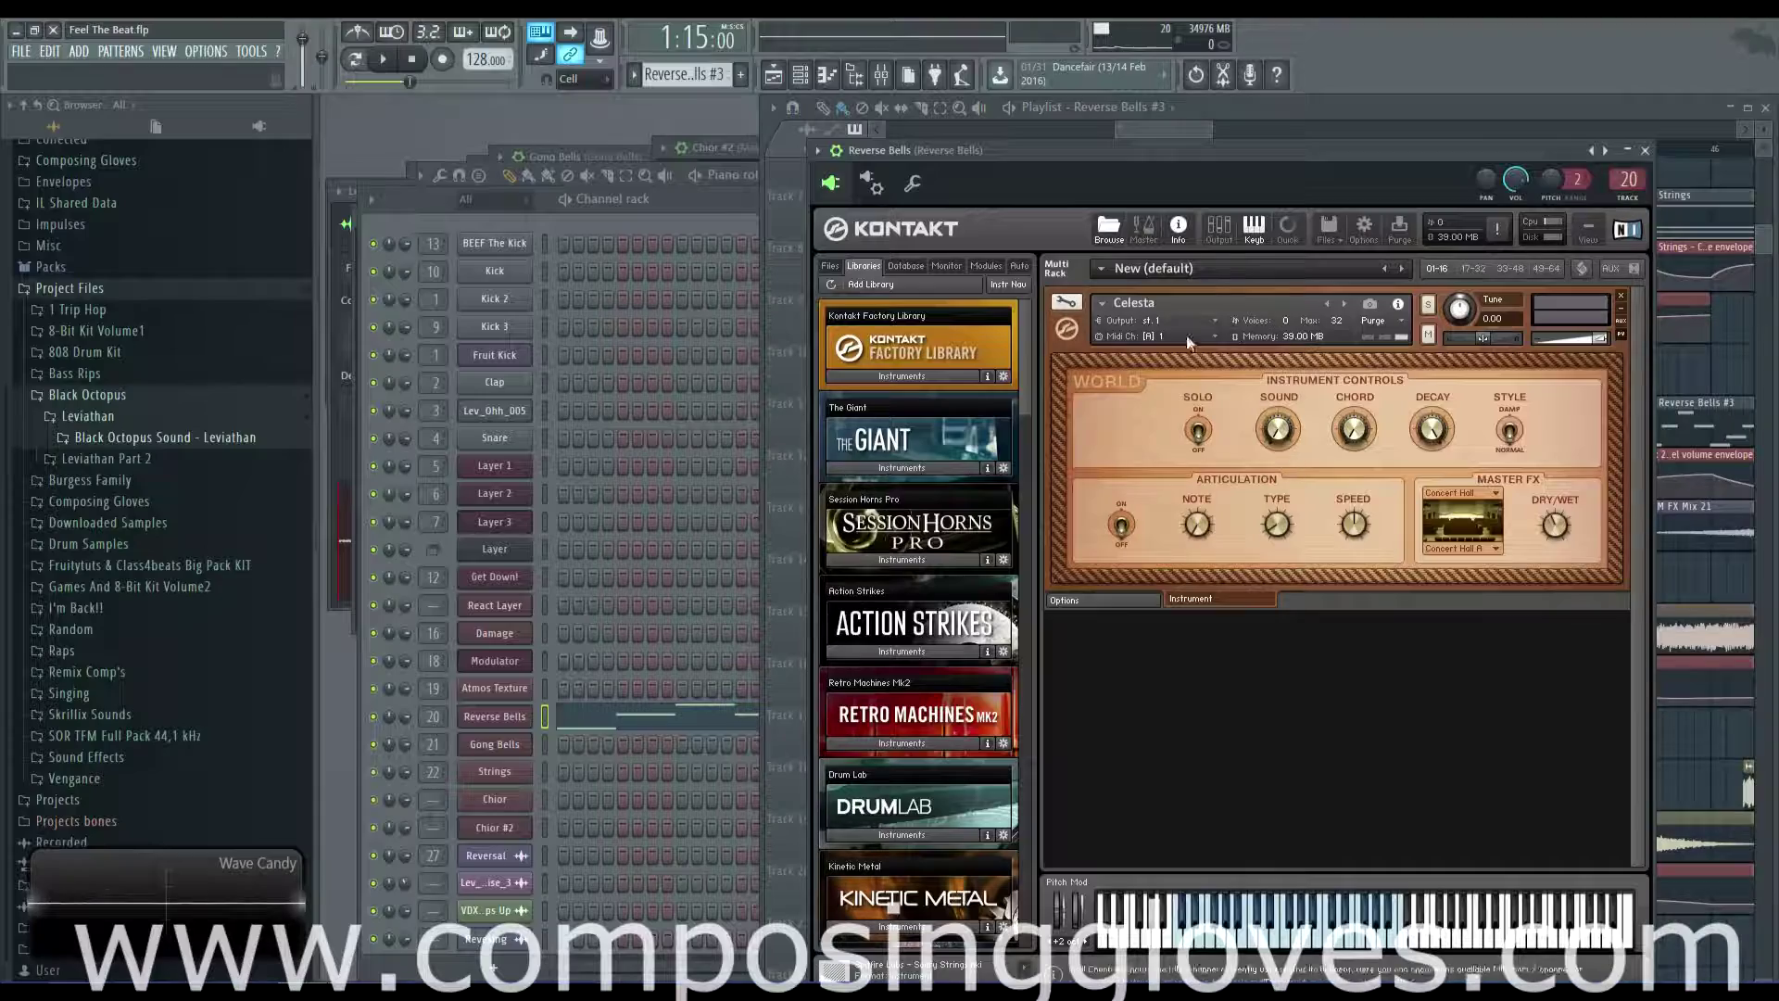
{"action": "left_click", "coordinate": [1066, 303]}
{"action": "scroll", "coordinate": [1637, 550], "scroll_direction": "down", "scroll_amount": 5}
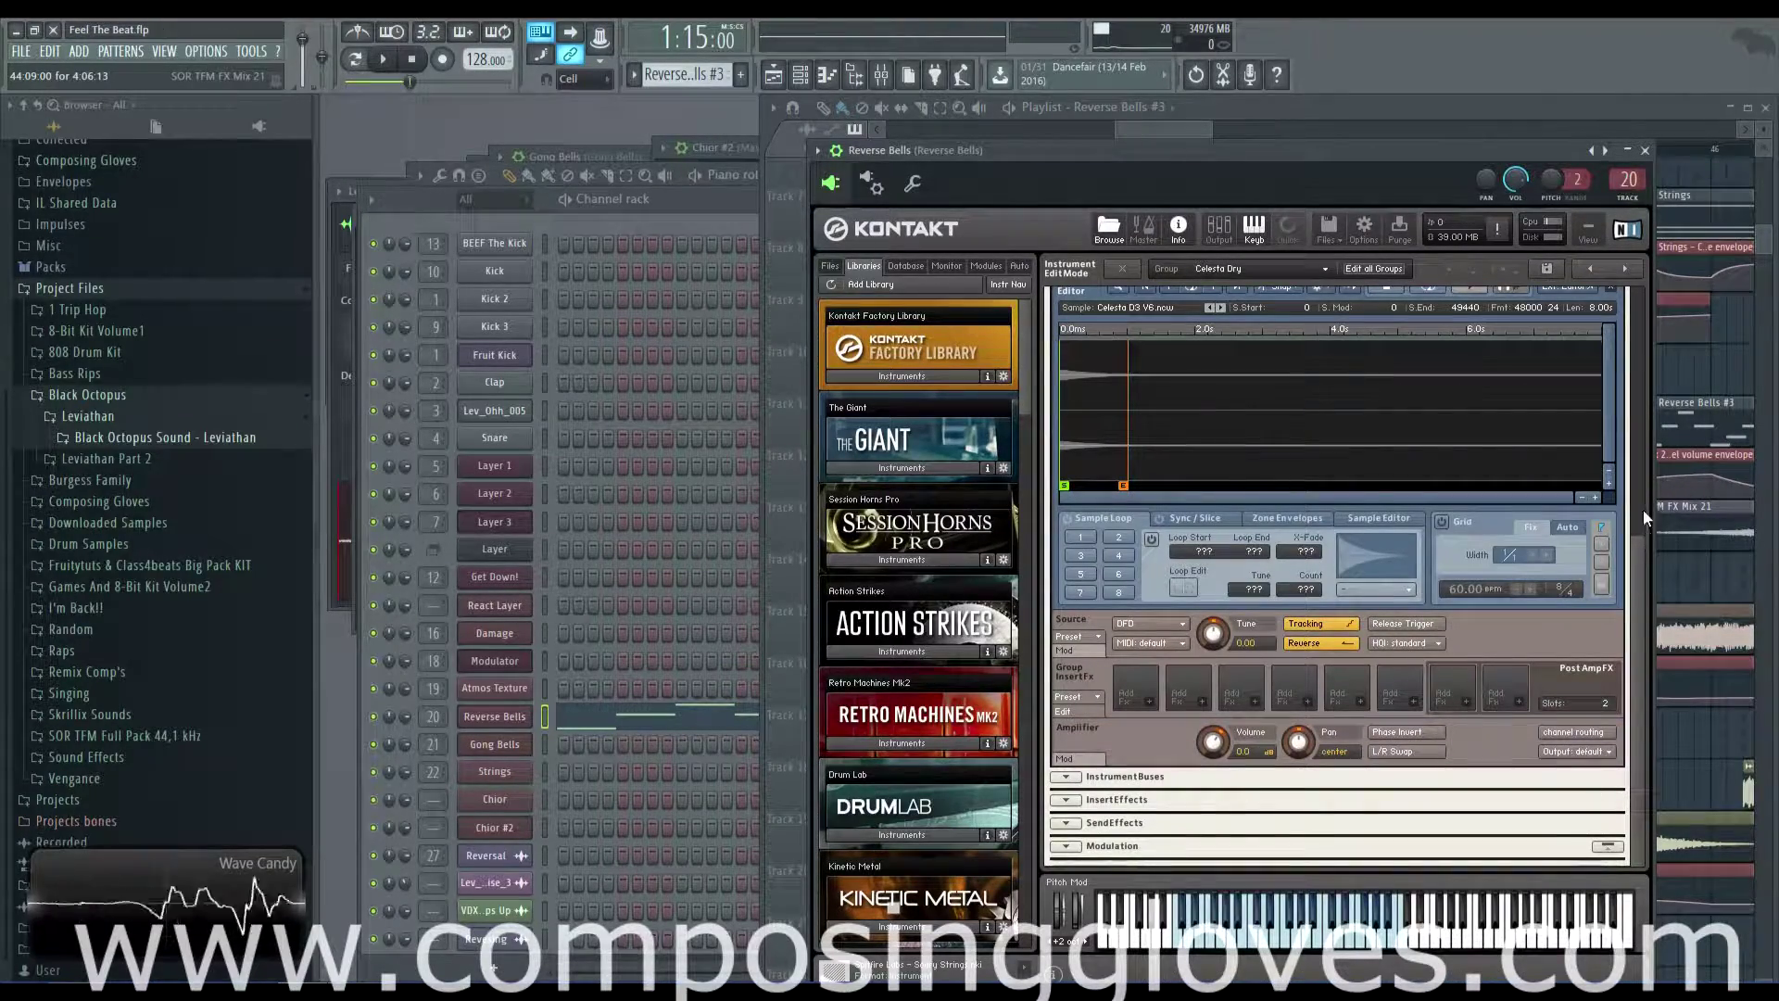
{"action": "scroll", "coordinate": [1639, 501], "scroll_direction": "up", "scroll_amount": 3}
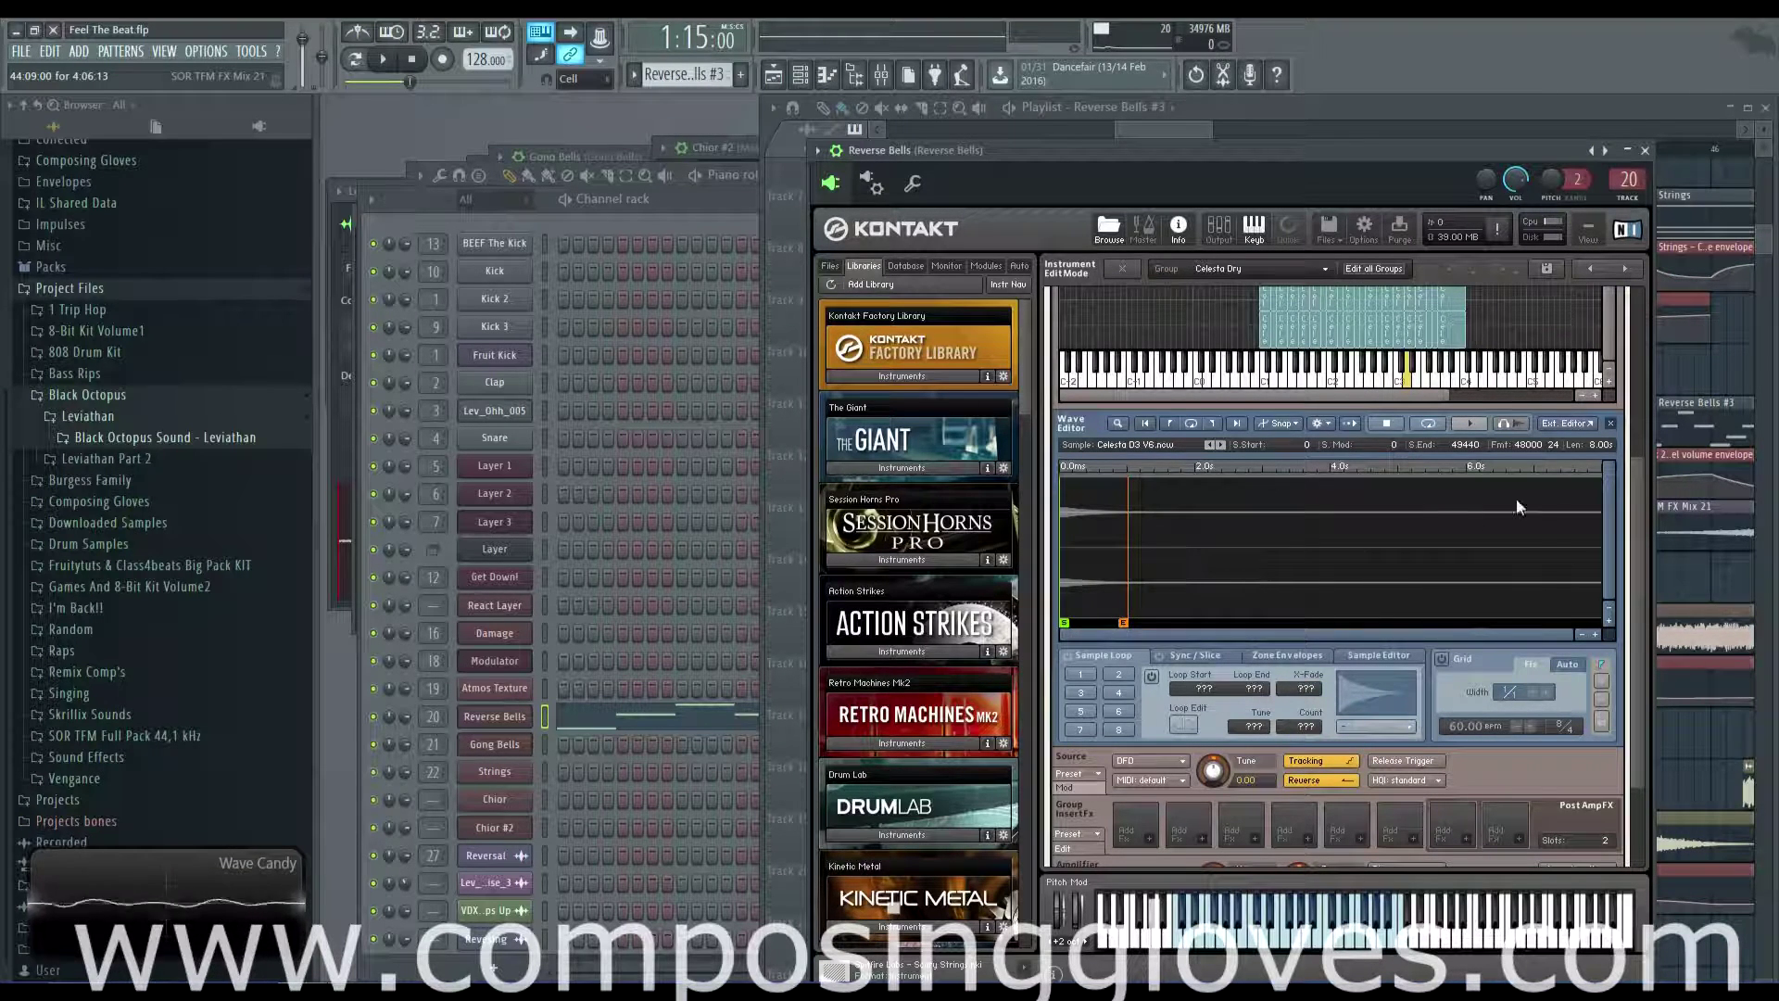
{"action": "scroll", "coordinate": [1642, 551], "scroll_direction": "up", "scroll_amount": 3}
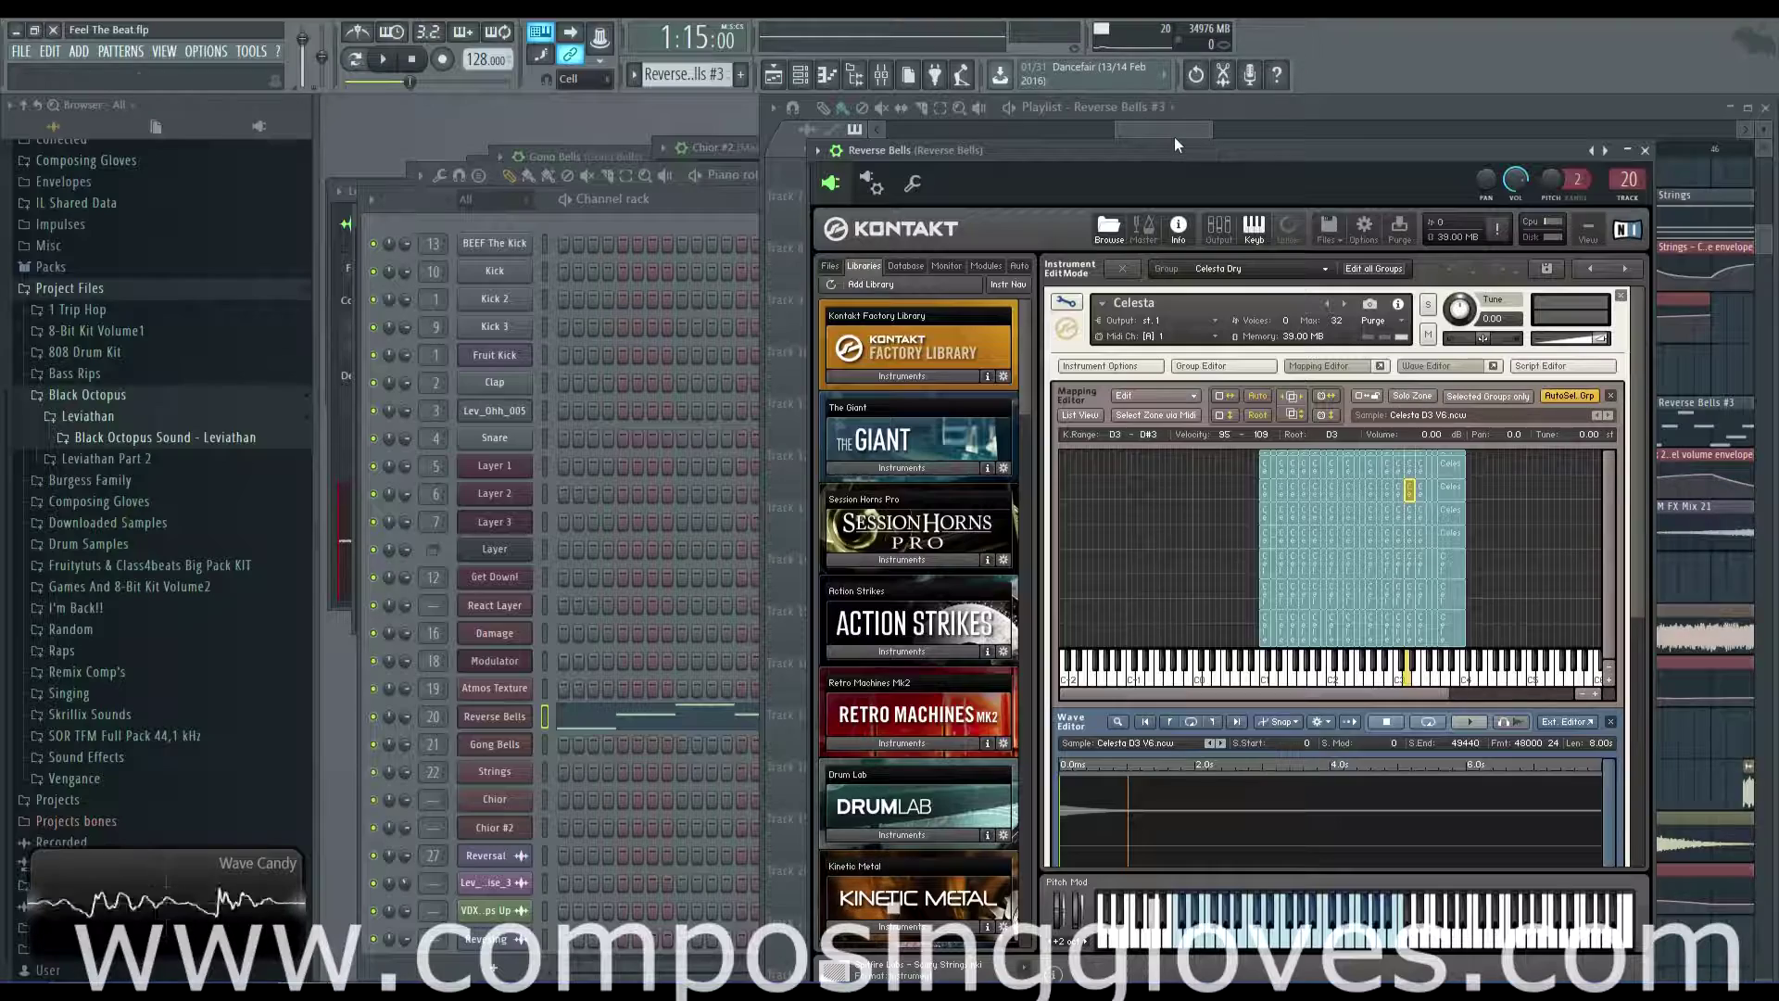
- Review the whole arrangement, comparing the intro's Lev_Atmosphere layers with the later sections
{"action": "left_click_drag", "start_coordinate": [1173, 131], "coordinate": [917, 159]}
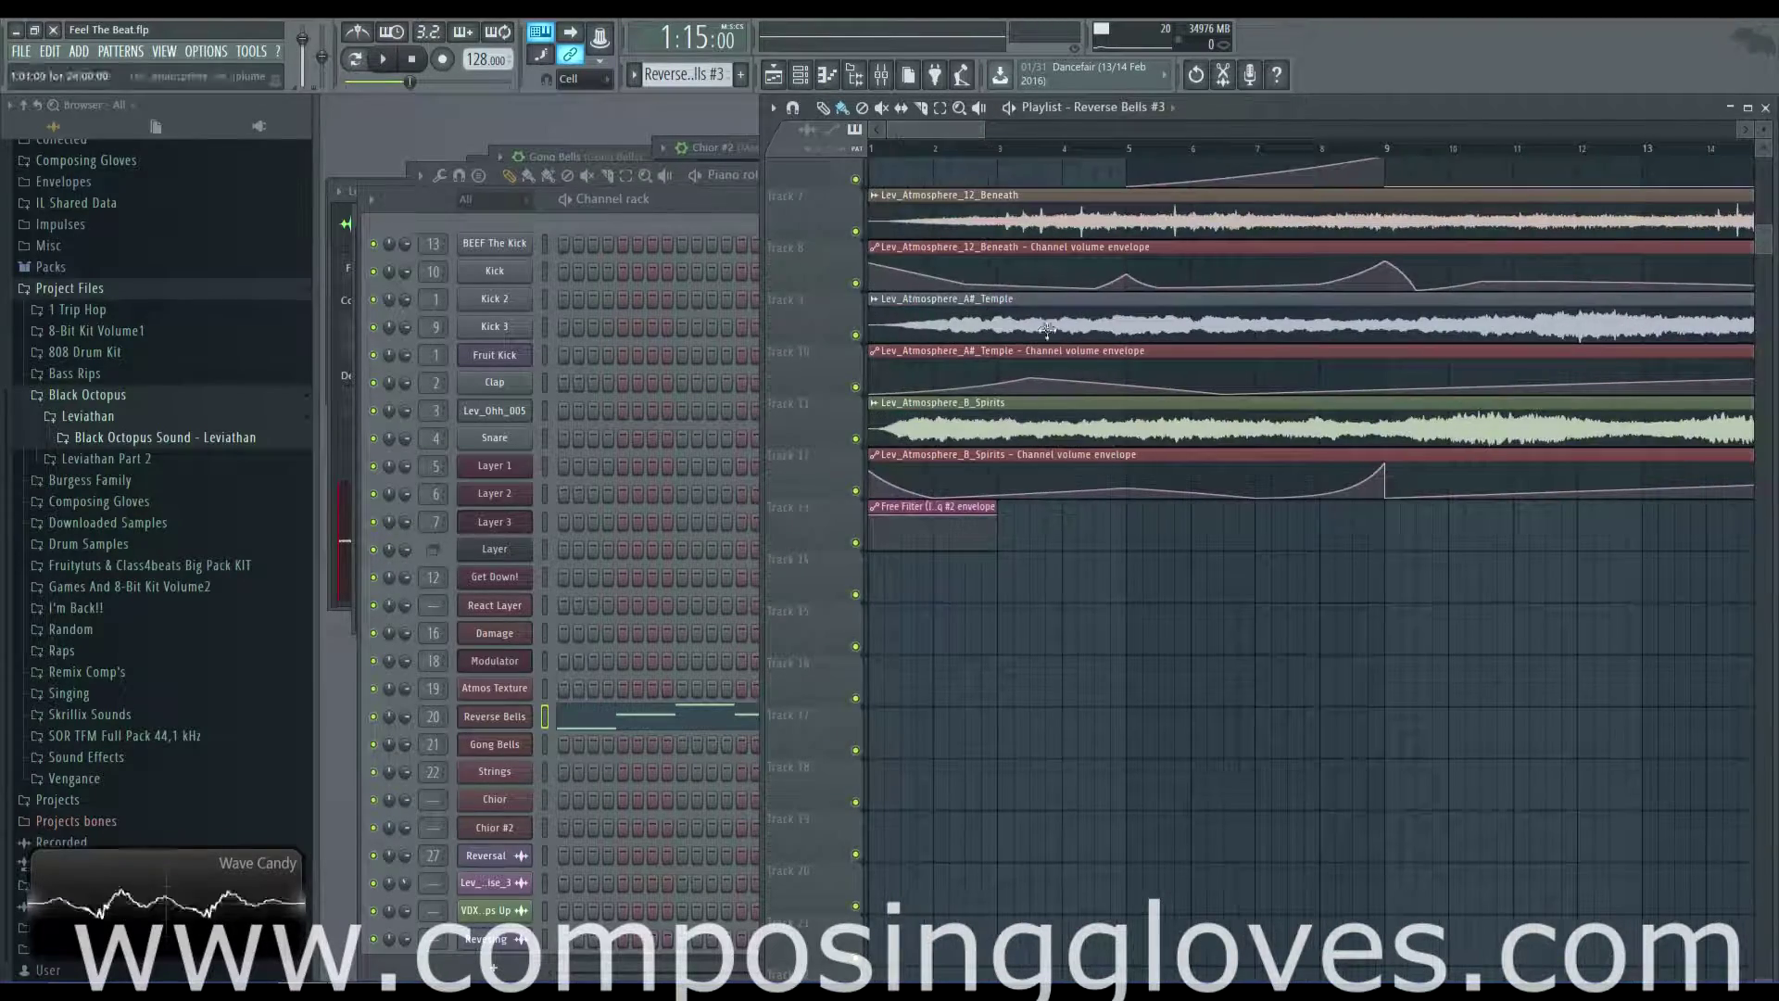
{"action": "scroll", "coordinate": [1051, 315], "scroll_direction": "up", "scroll_amount": 3}
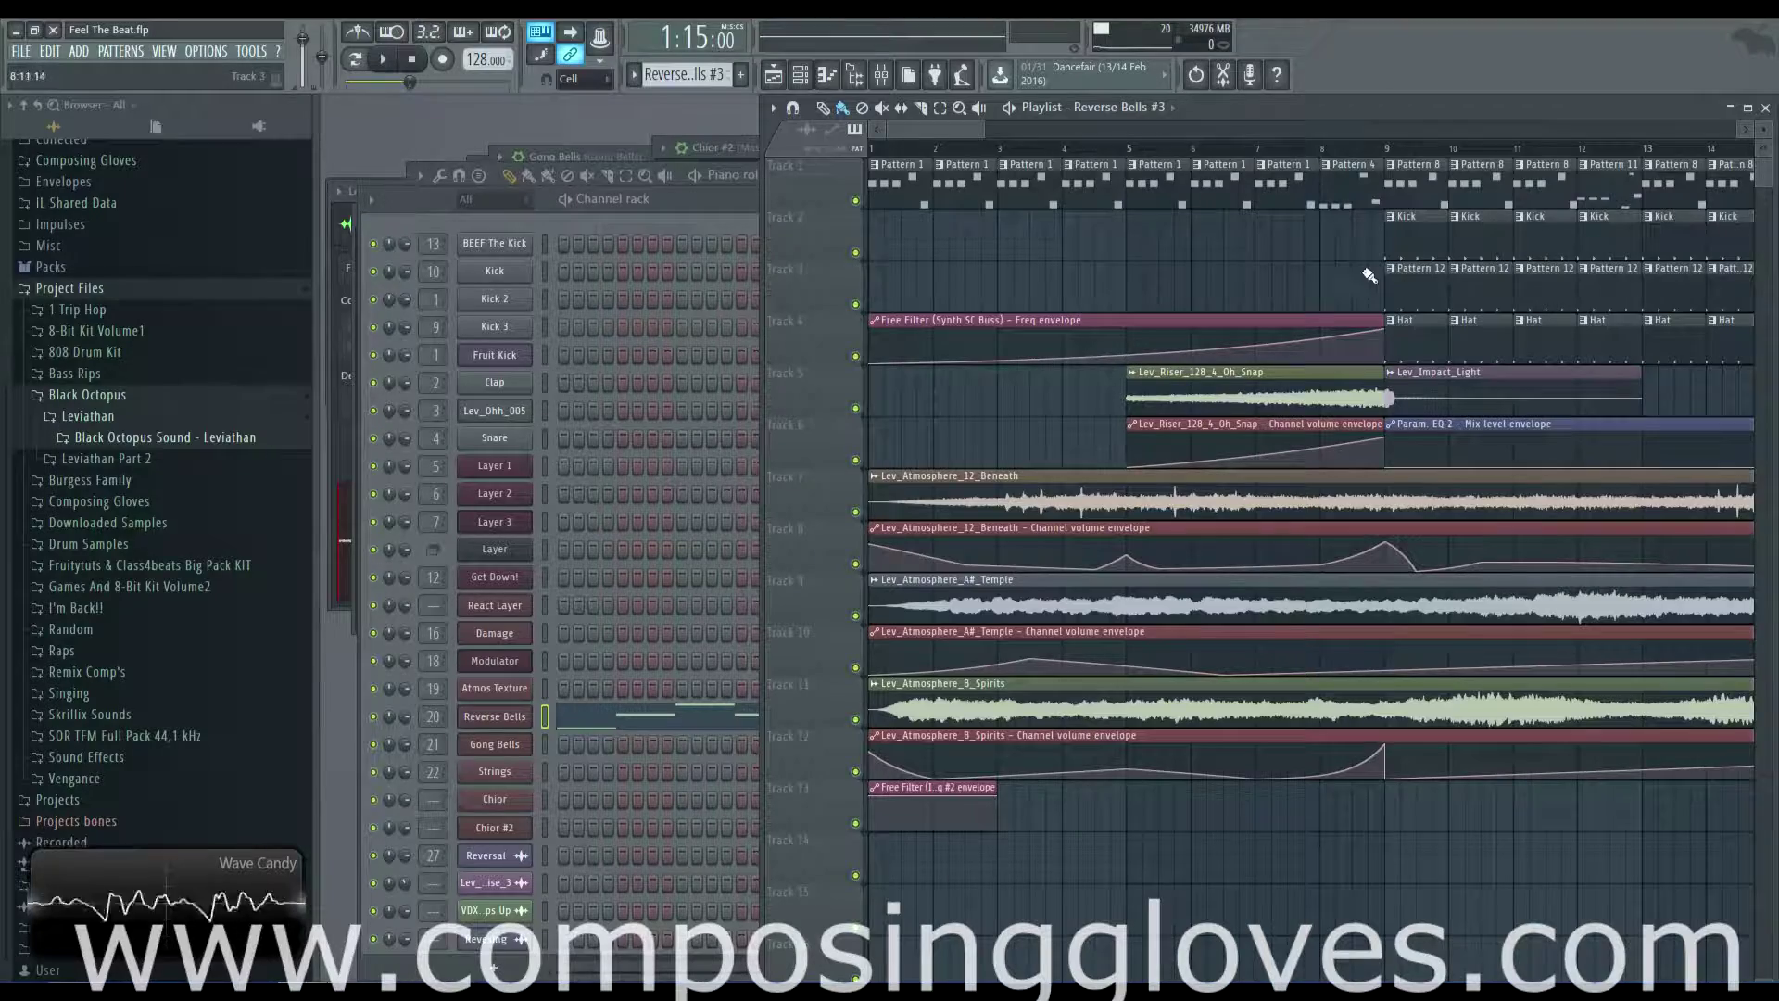
{"action": "scroll", "coordinate": [1368, 278], "scroll_direction": "down", "scroll_amount": 10}
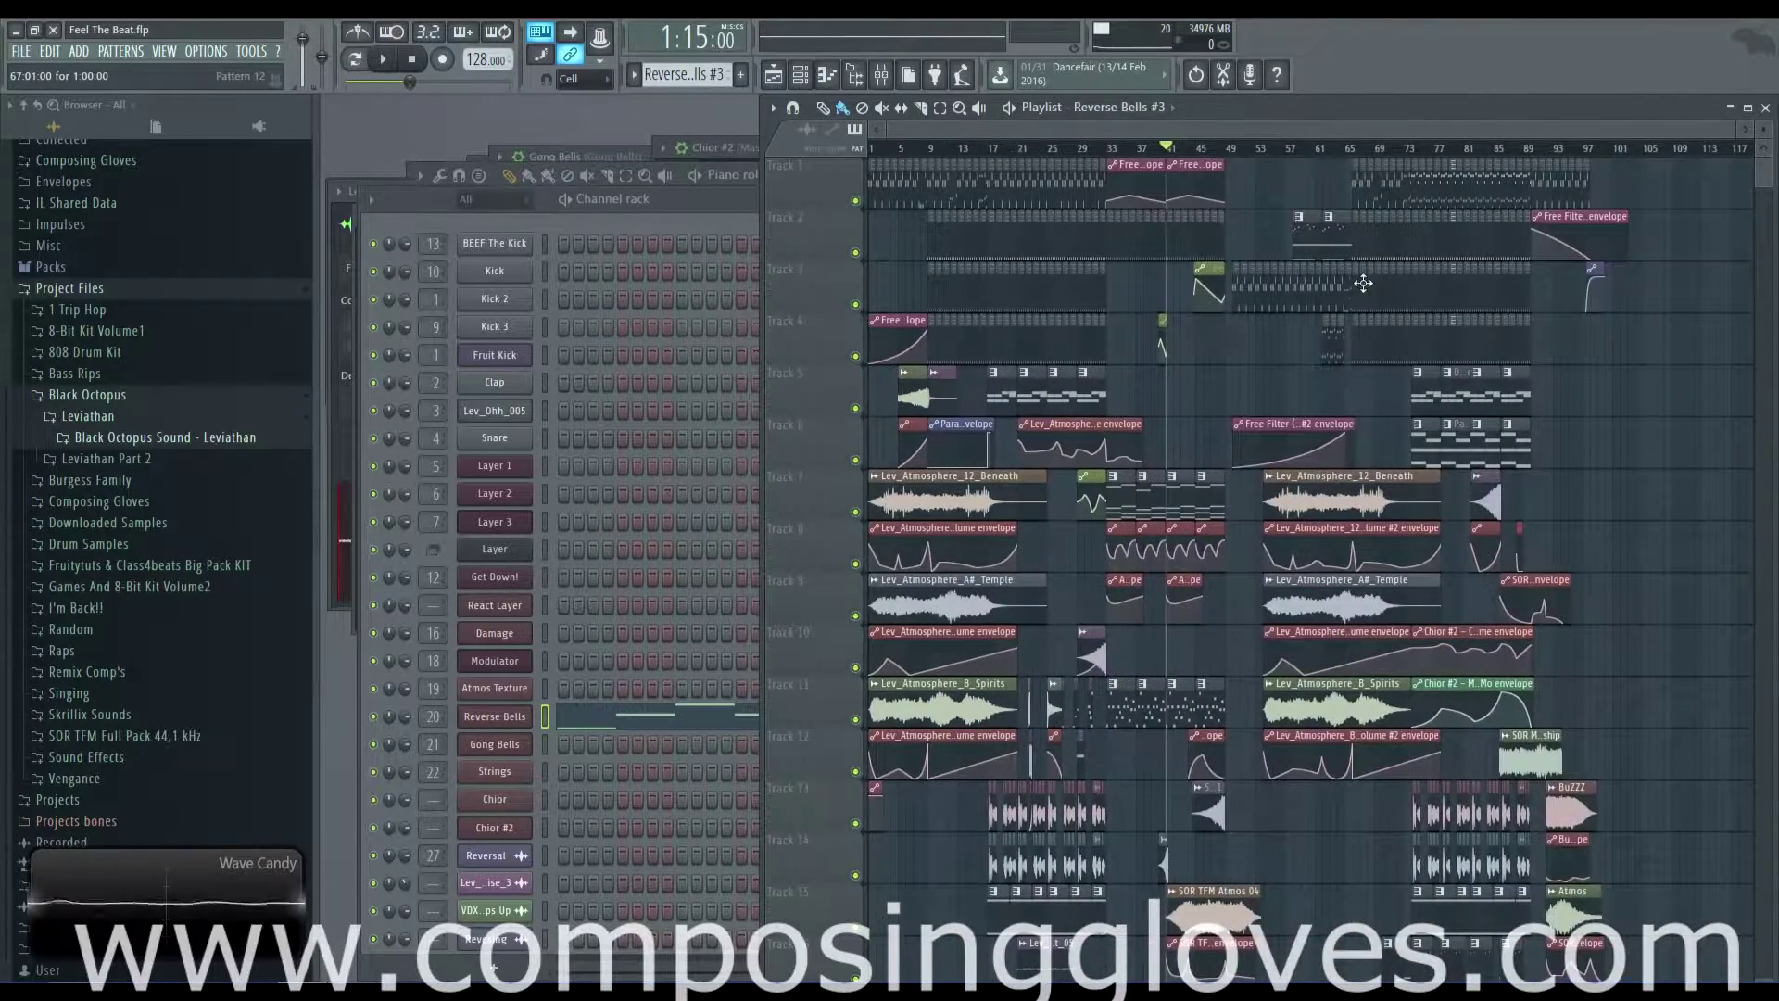
{"action": "scroll", "coordinate": [1418, 344], "scroll_direction": "up", "scroll_amount": 6}
{"action": "scroll", "coordinate": [1116, 386], "scroll_direction": "down", "scroll_amount": 3}
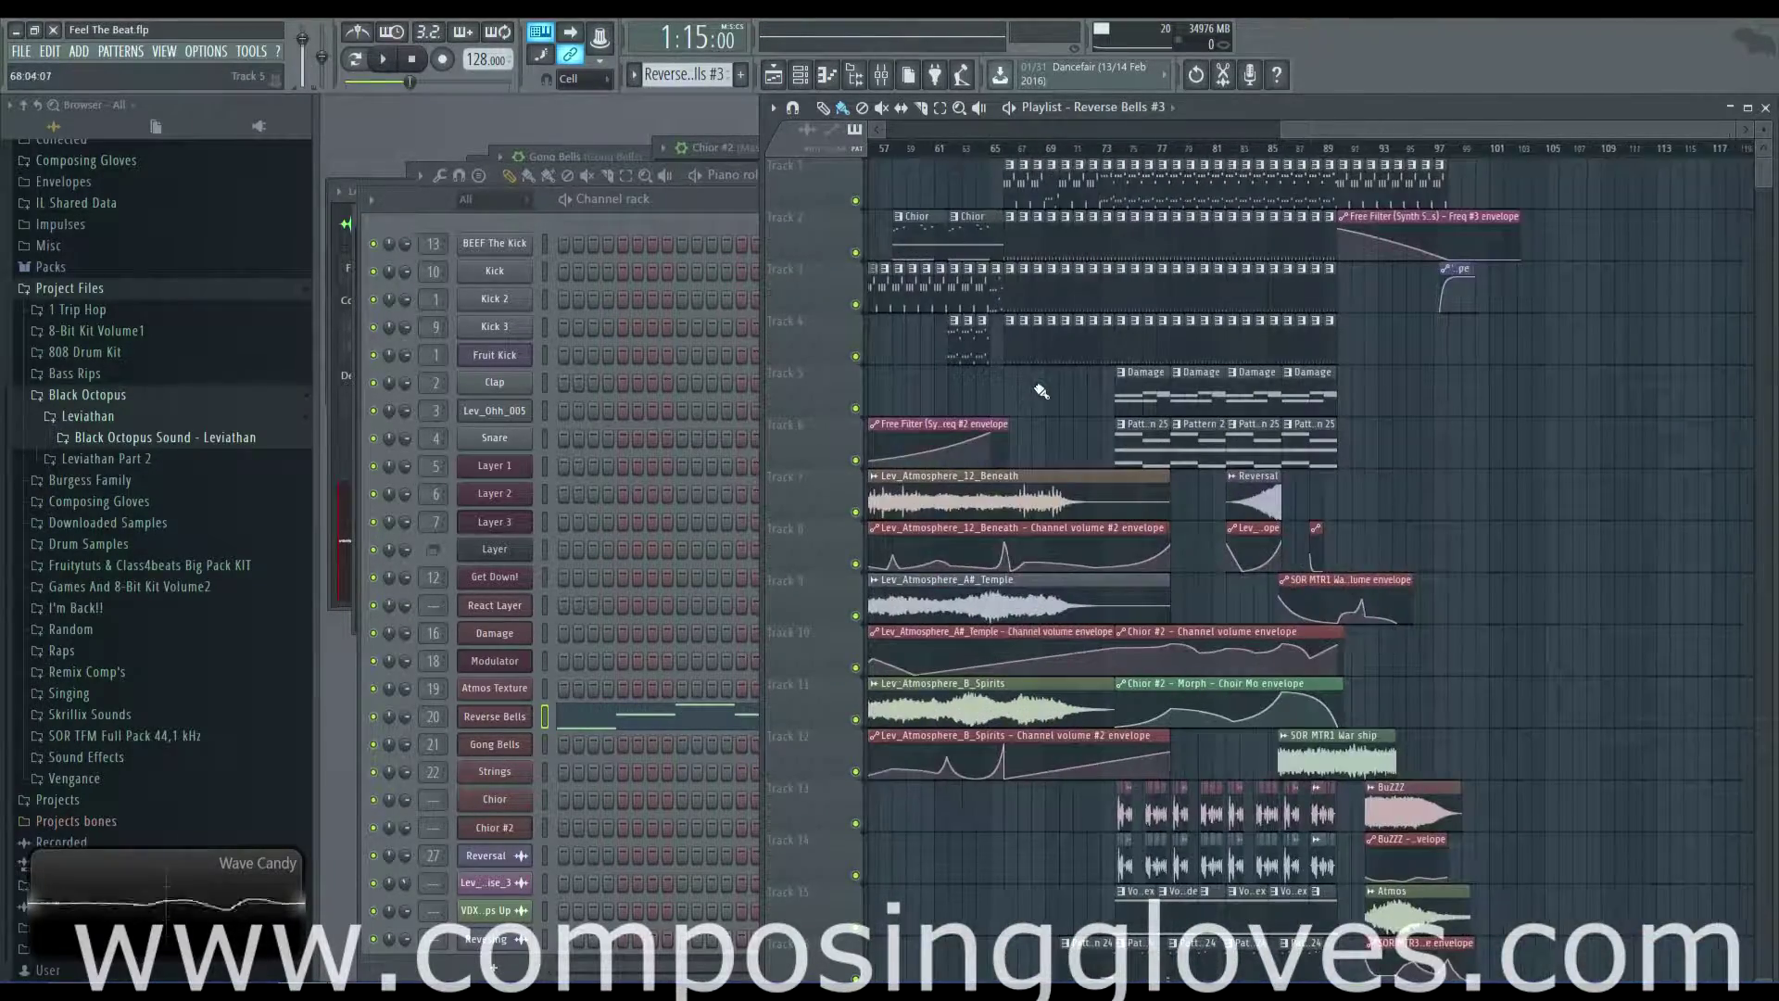
{"action": "scroll", "coordinate": [1042, 391], "scroll_direction": "down", "scroll_amount": 5}
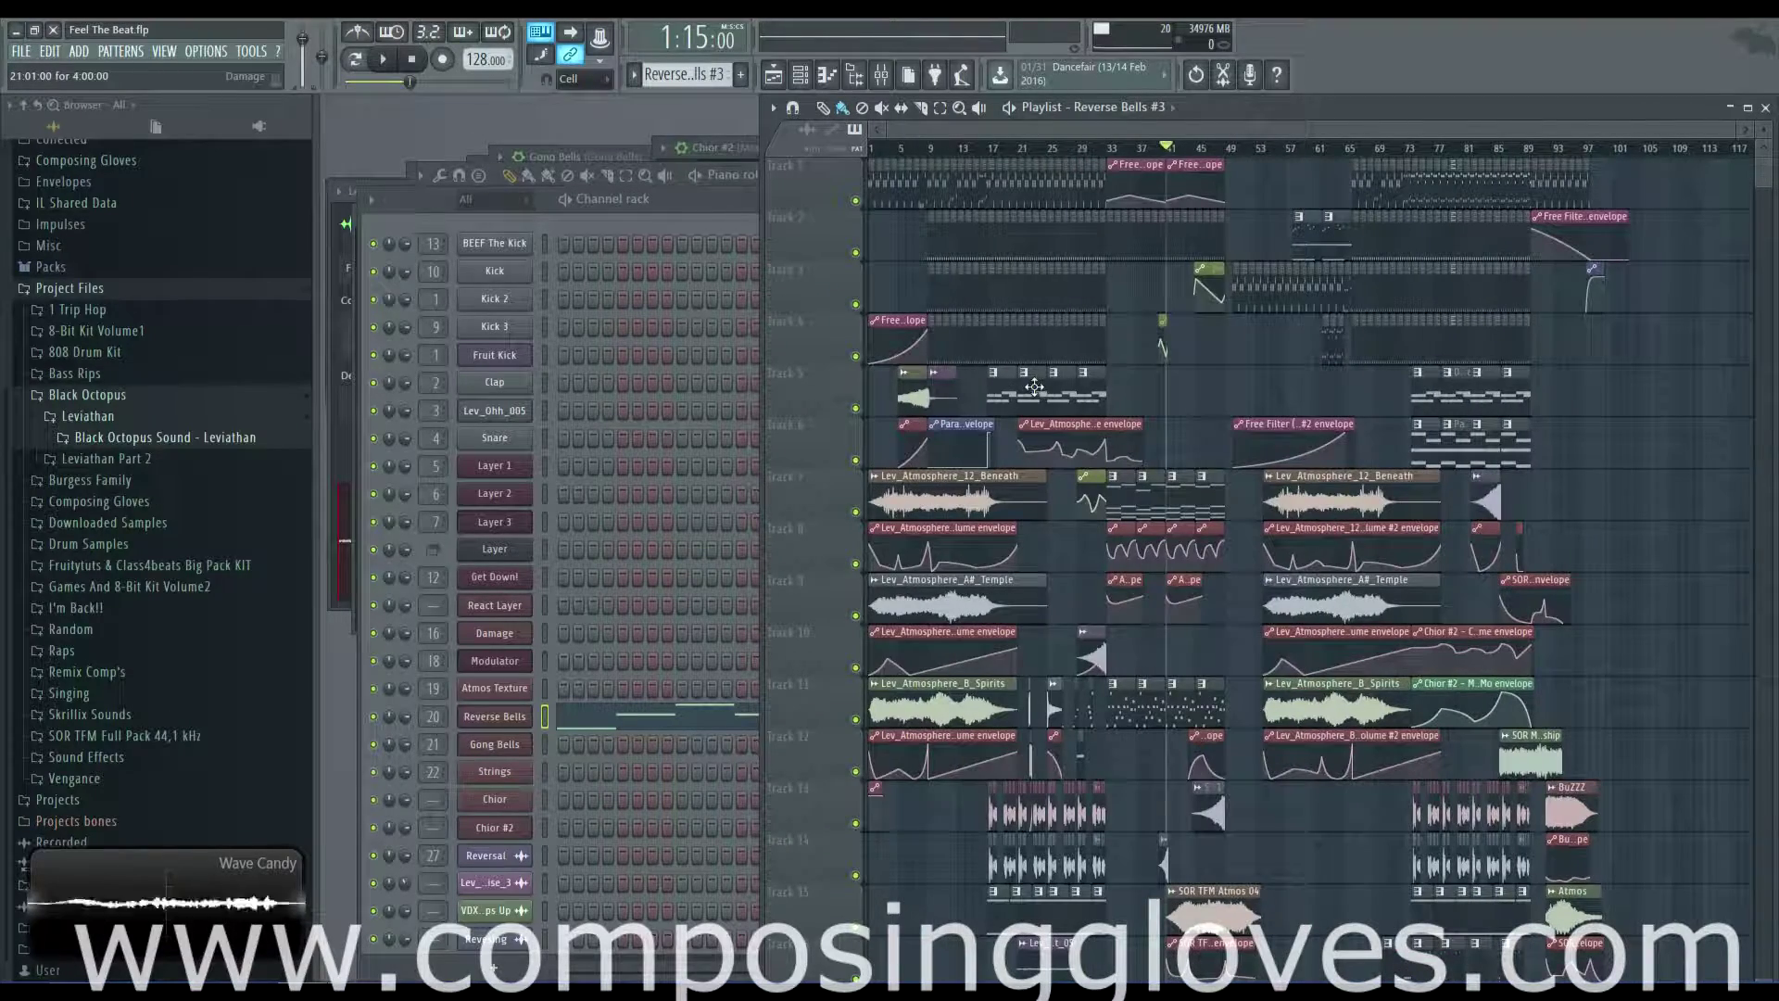